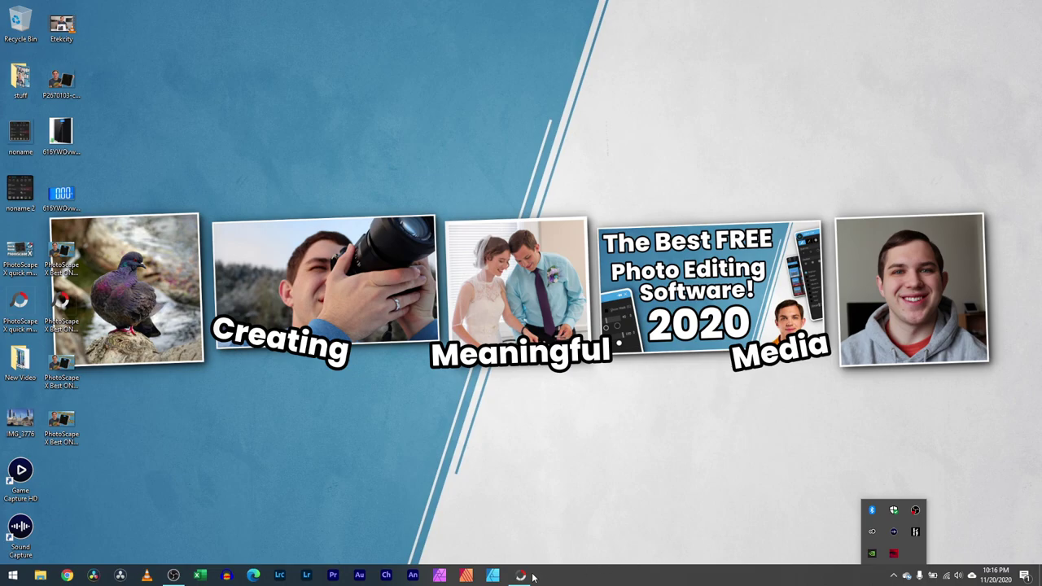
# Bring up IMG_3432.JPG in the COLOR tab with Mask options and the extended sliders shown
pyautogui.click(522, 577)
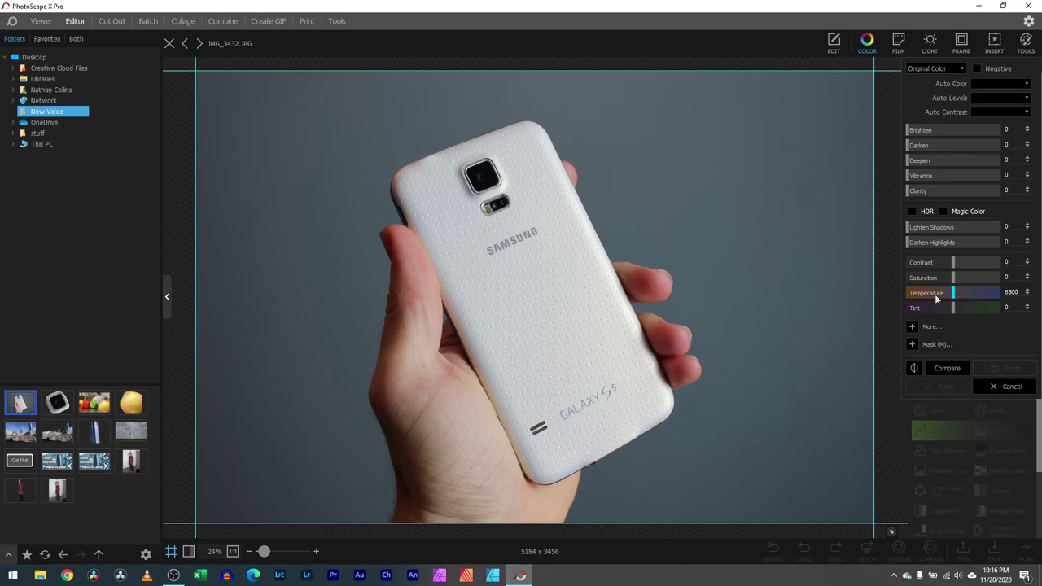
pyautogui.click(912, 344)
pyautogui.click(912, 327)
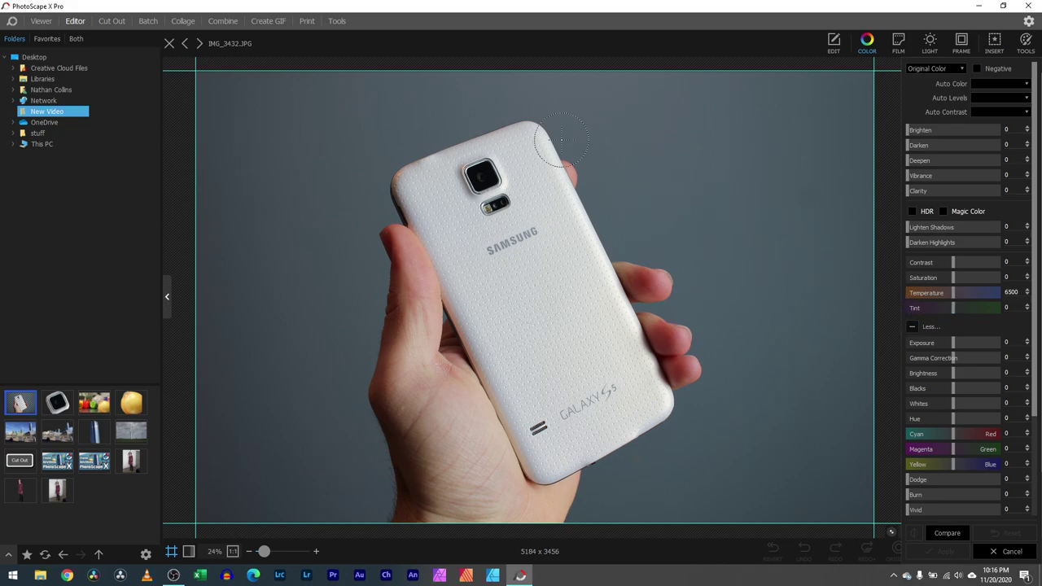
# Visit the Home tools overview, then return to the Editor with the phone photo
pyautogui.click(12, 21)
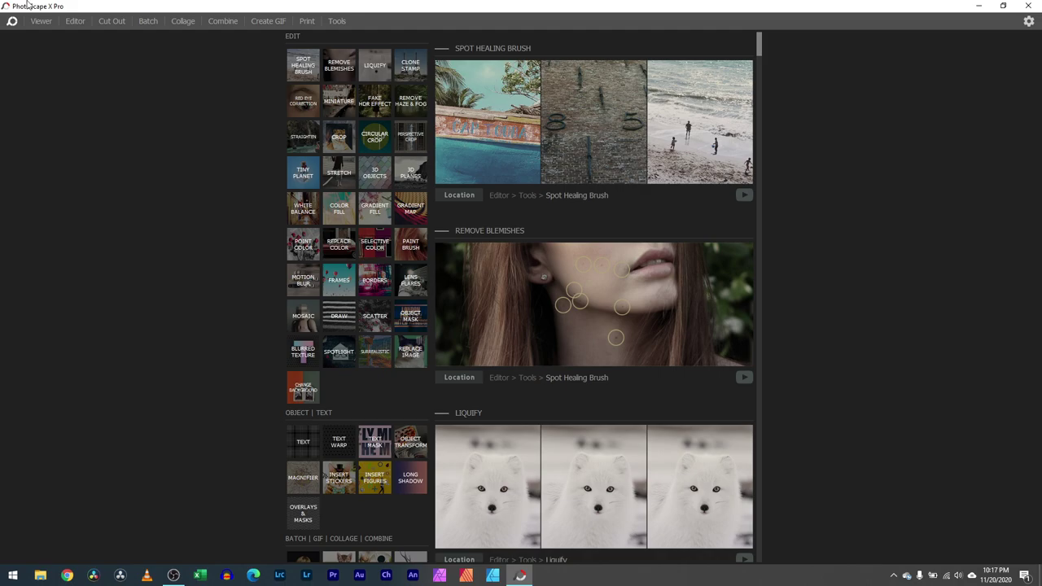
pyautogui.click(73, 21)
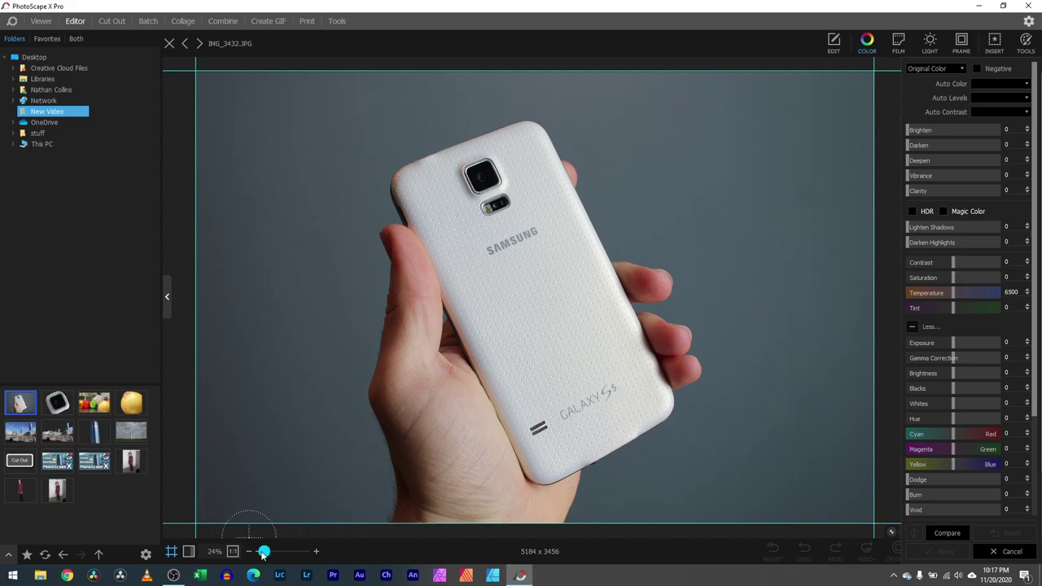
# Inspect the phone's camera and flash at 63% zoom, then zoom back out to fit
pyautogui.moveTo(263, 552); pyautogui.dragTo(272, 552)
pyautogui.moveTo(198, 500)
pyautogui.mouseDown()
pyautogui.moveTo(189, 495)
pyautogui.moveTo(201, 512)
pyautogui.mouseUp()
pyautogui.moveTo(271, 553); pyautogui.dragTo(261, 553)
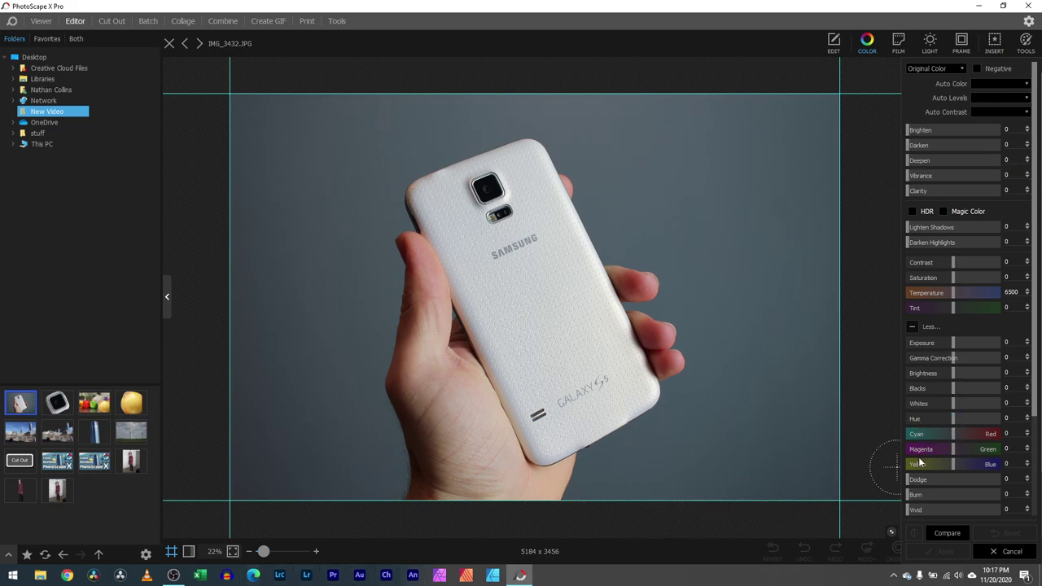
pyautogui.scroll(-3, 922, 464)
# Cancel the colour session and reopen the COLOR adjustments with nothing applied
pyautogui.click(1007, 551)
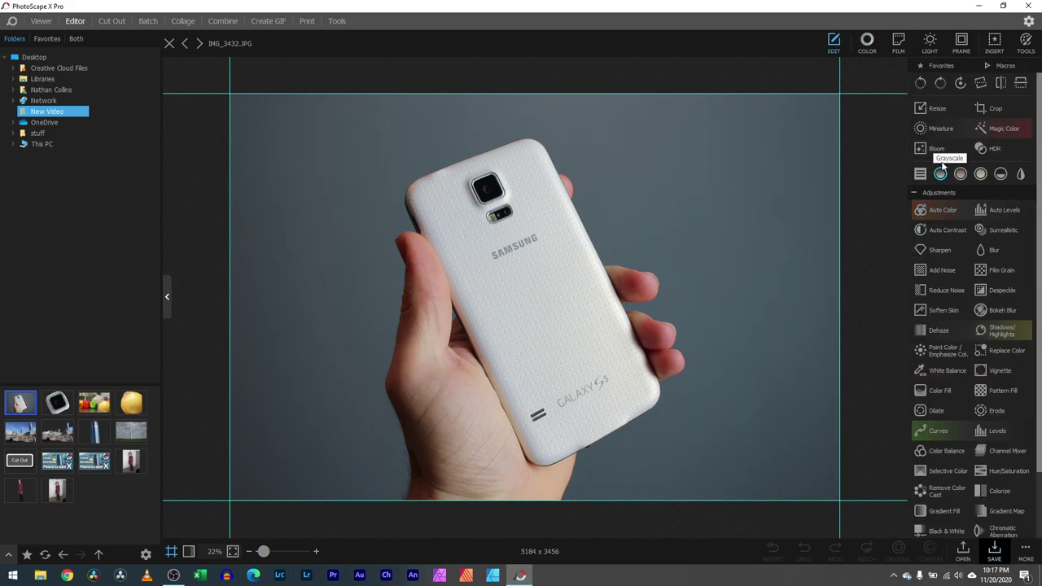
pyautogui.click(868, 42)
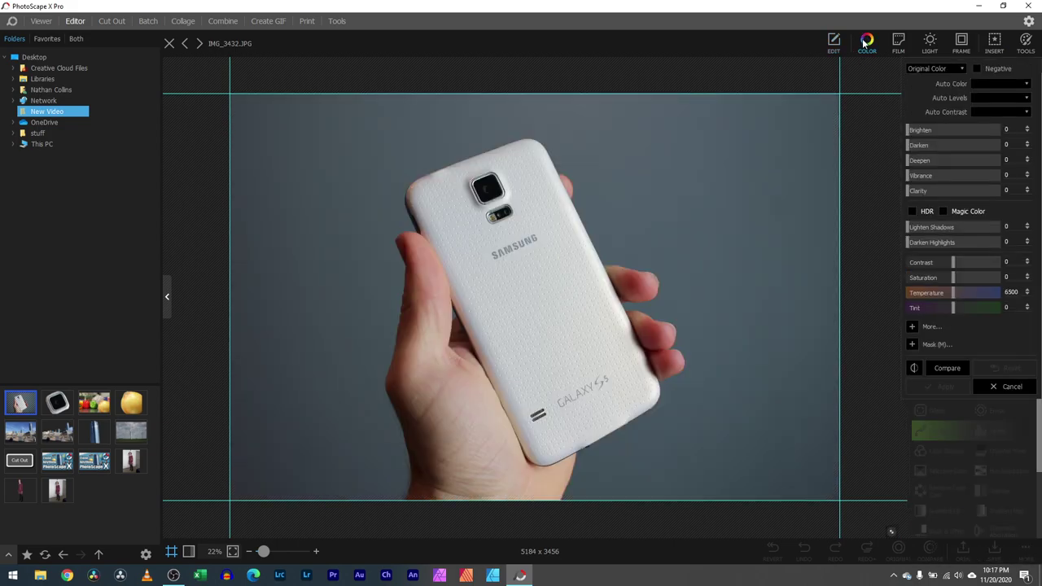
pyautogui.click(869, 45)
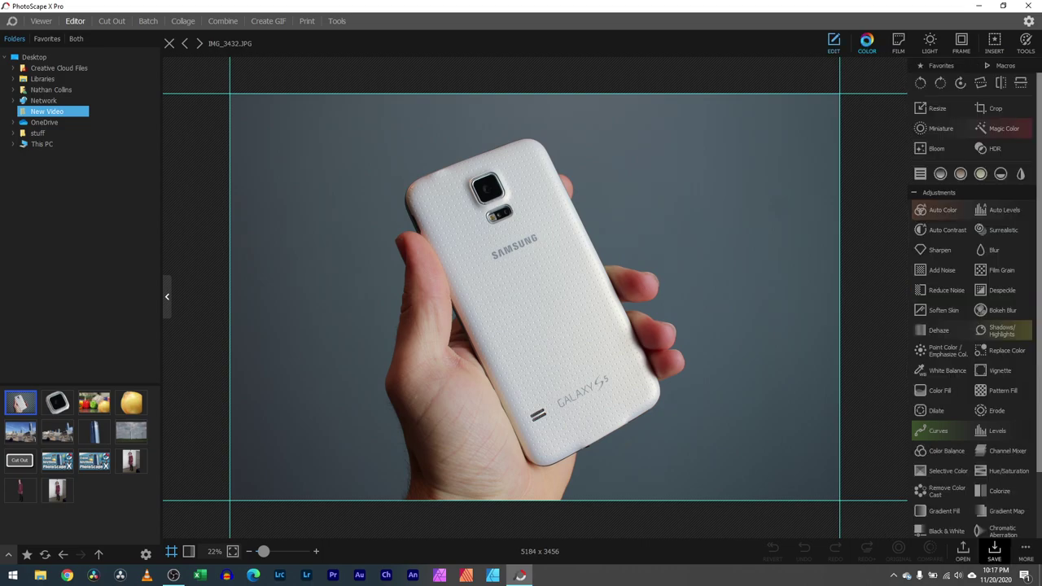
pyautogui.click(868, 45)
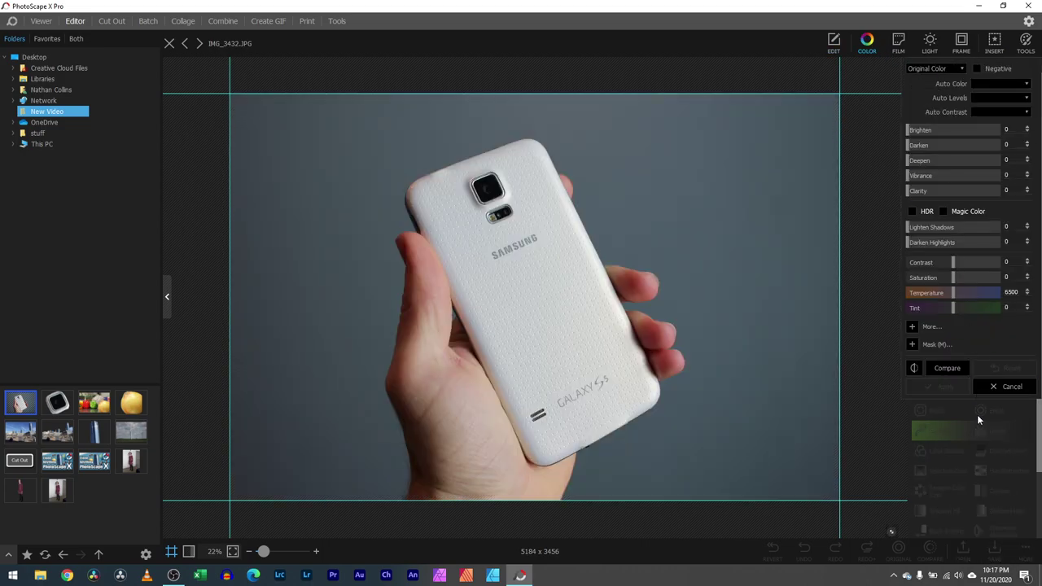
# Preview the Negative effect several times, leave it off, and collapse the folder and thumbnail browser
pyautogui.click(963, 70)
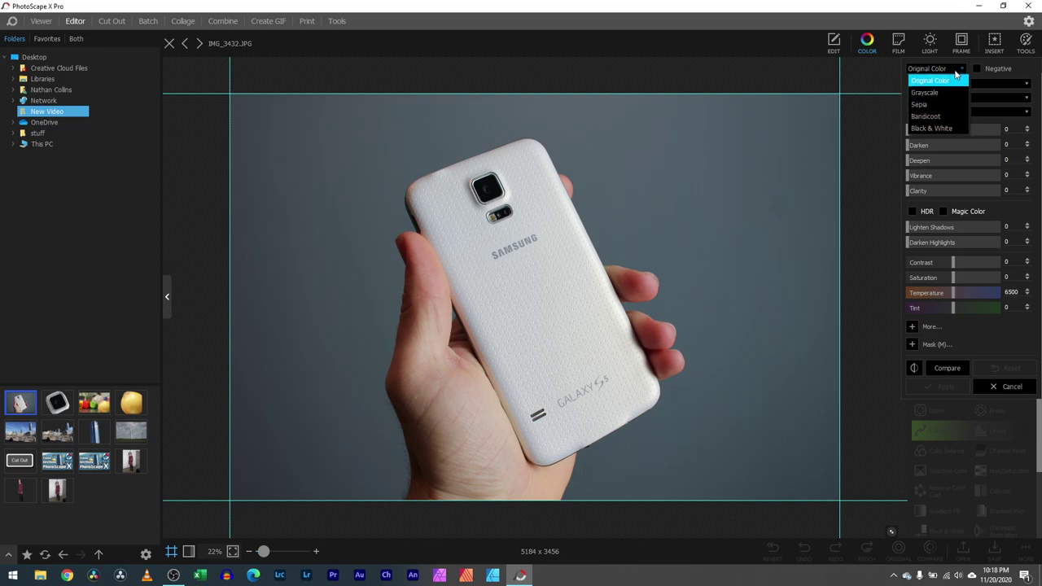
pyautogui.click(1028, 73)
pyautogui.click(980, 69)
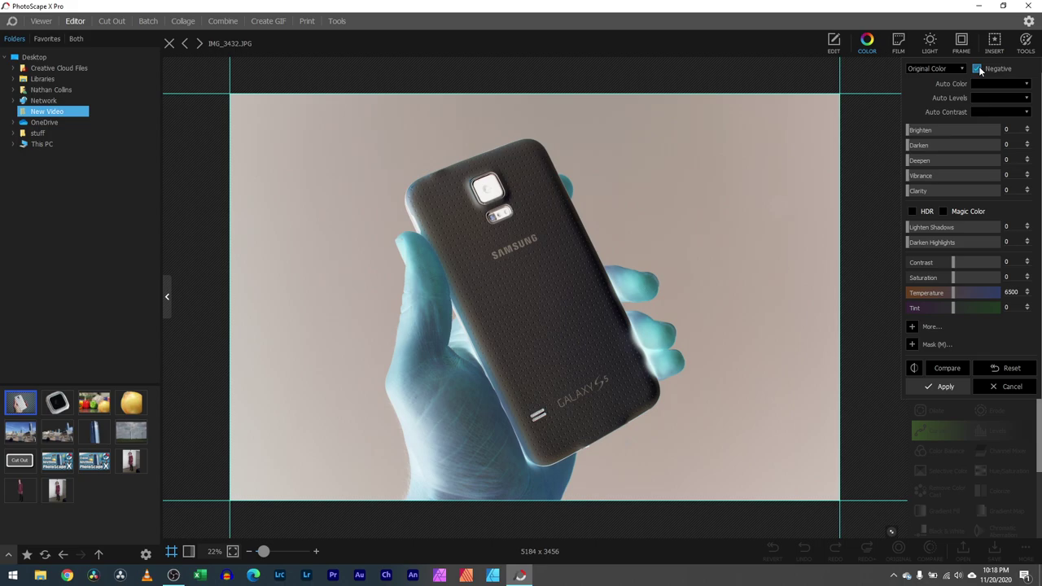
pyautogui.click(981, 69)
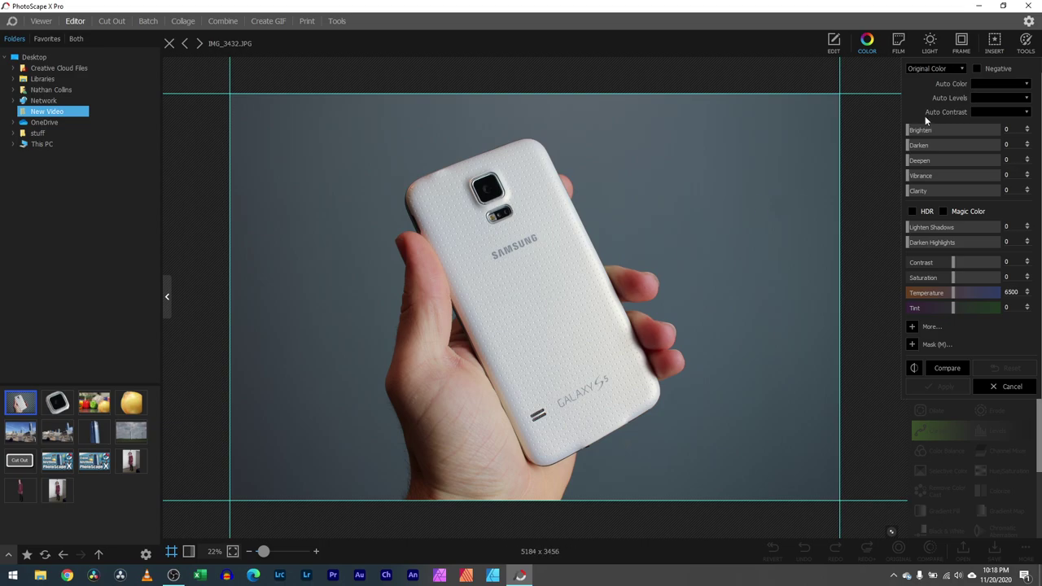
pyautogui.click(978, 69)
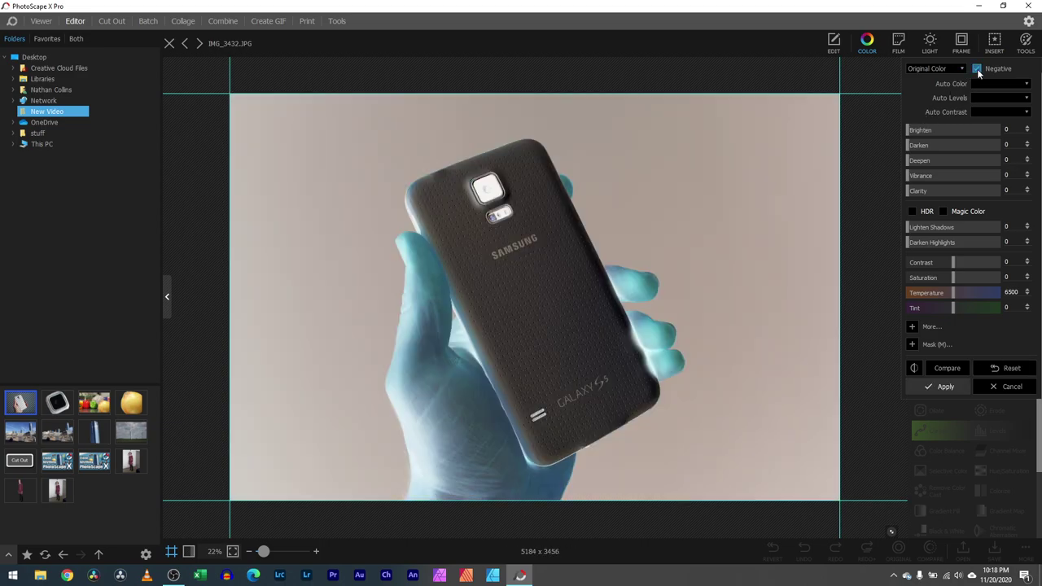
pyautogui.click(978, 70)
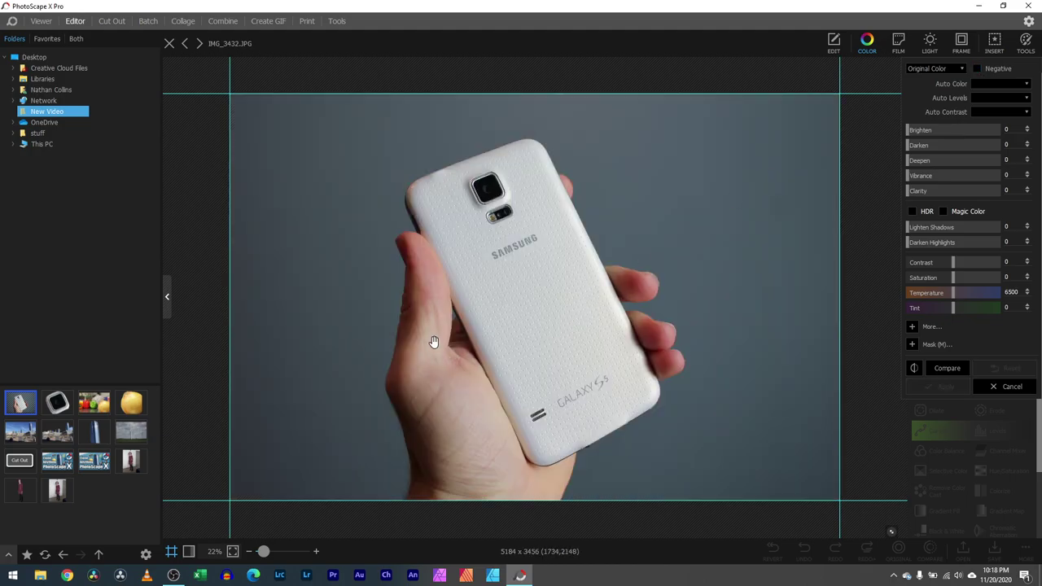
pyautogui.click(978, 70)
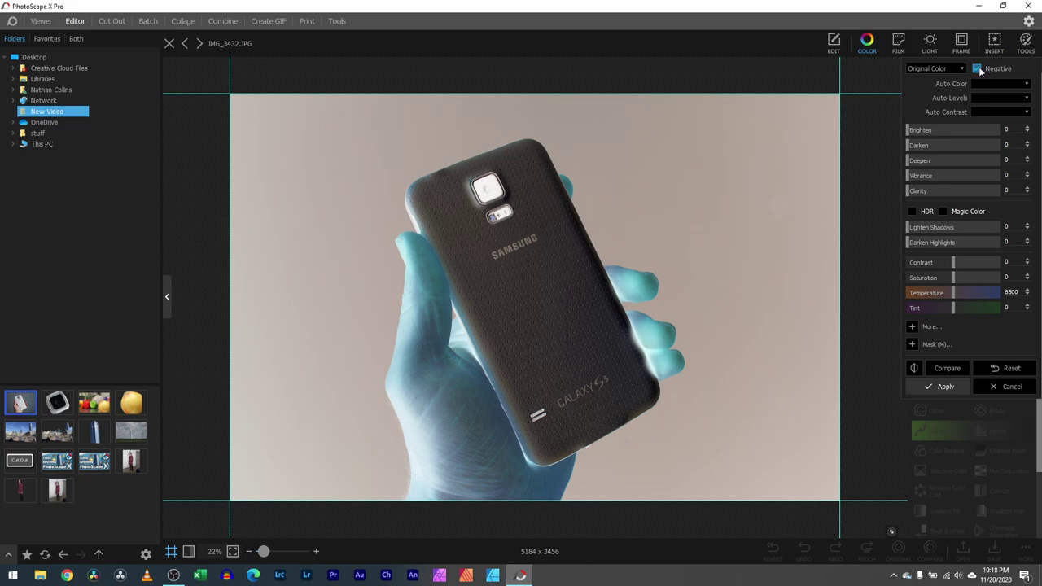
pyautogui.click(978, 69)
pyautogui.click(167, 297)
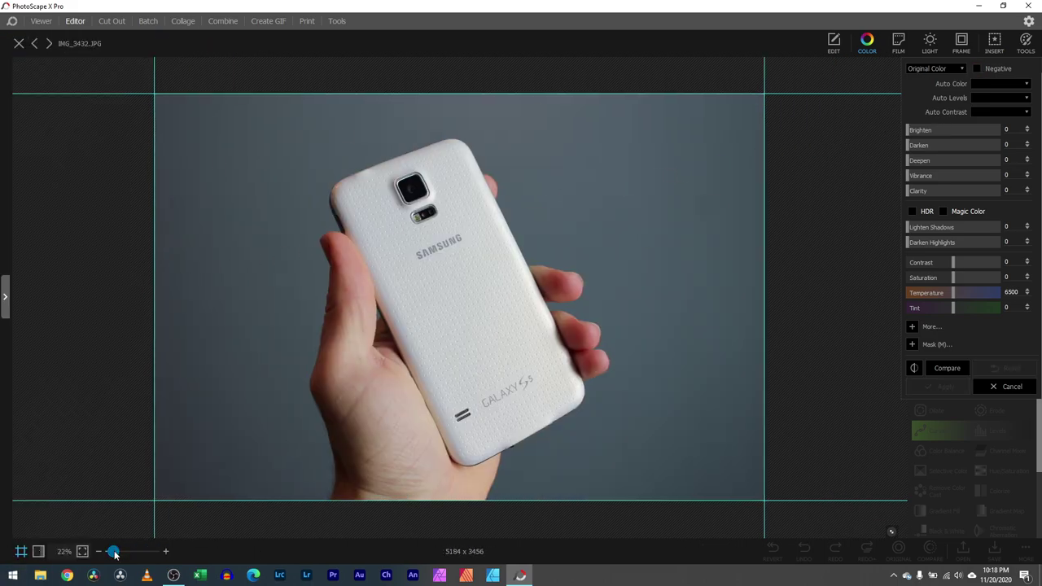
# Preview the Grayscale, Black & White and Sepia colour modes, then return to Original Color
pyautogui.moveTo(114, 553); pyautogui.dragTo(116, 553)
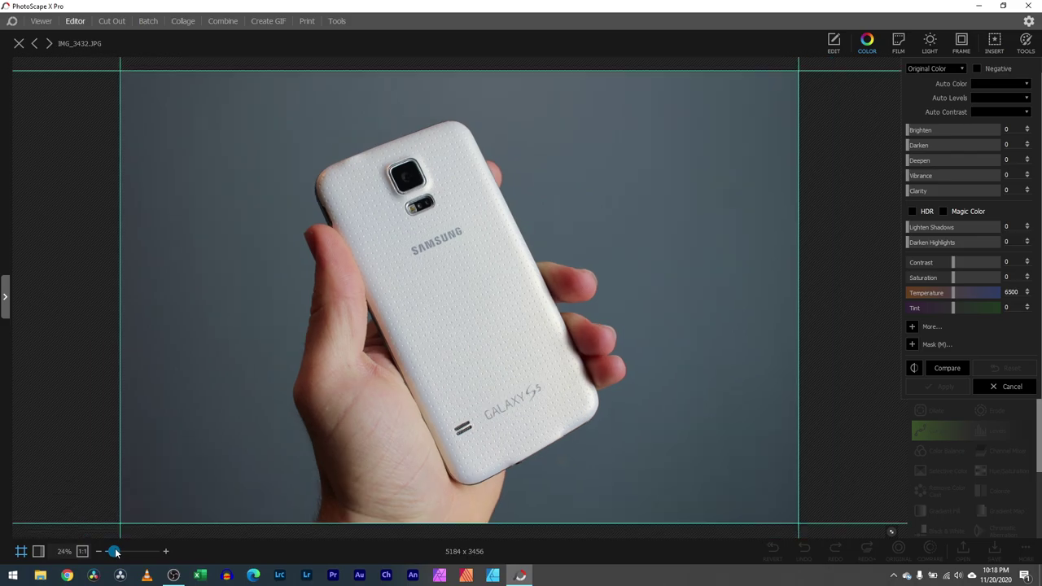
pyautogui.click(957, 69)
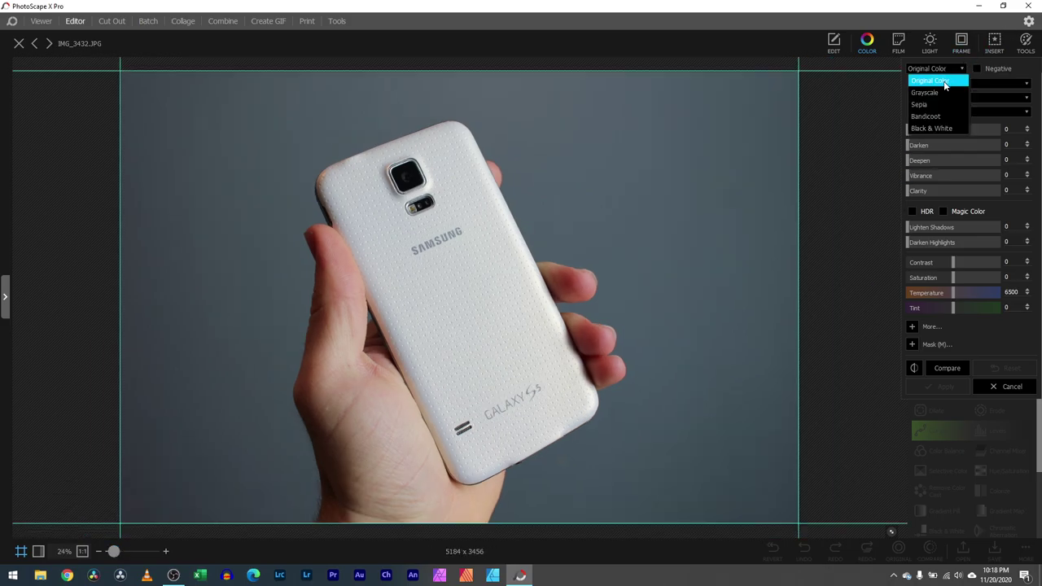
pyautogui.click(945, 92)
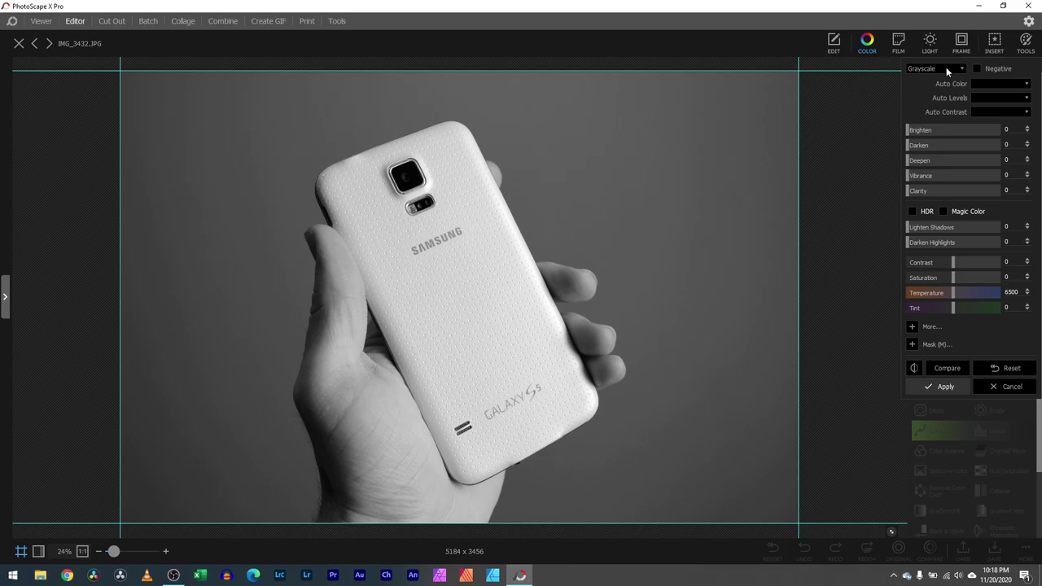
pyautogui.click(946, 68)
pyautogui.click(931, 129)
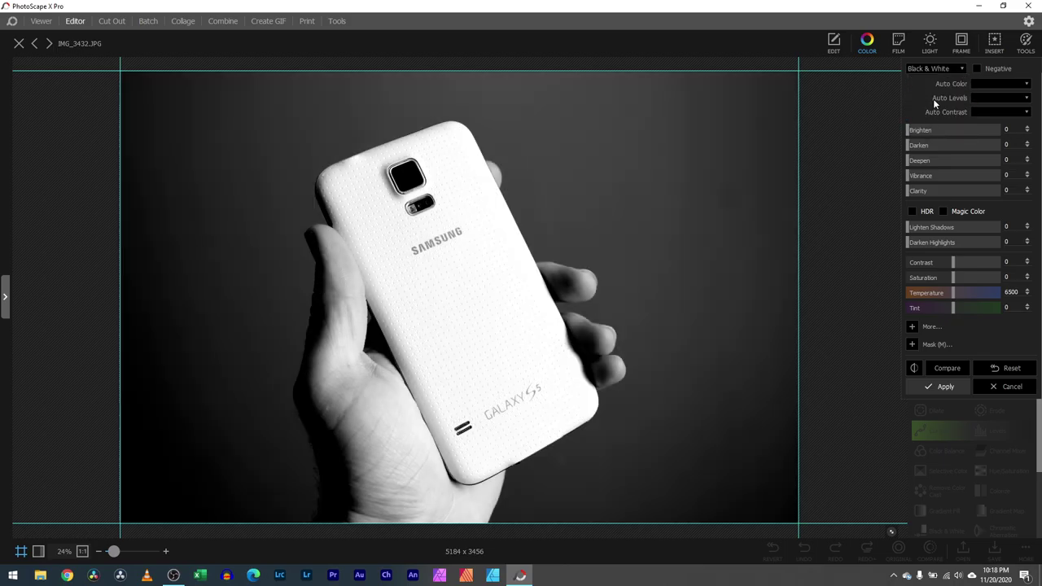
pyautogui.click(936, 69)
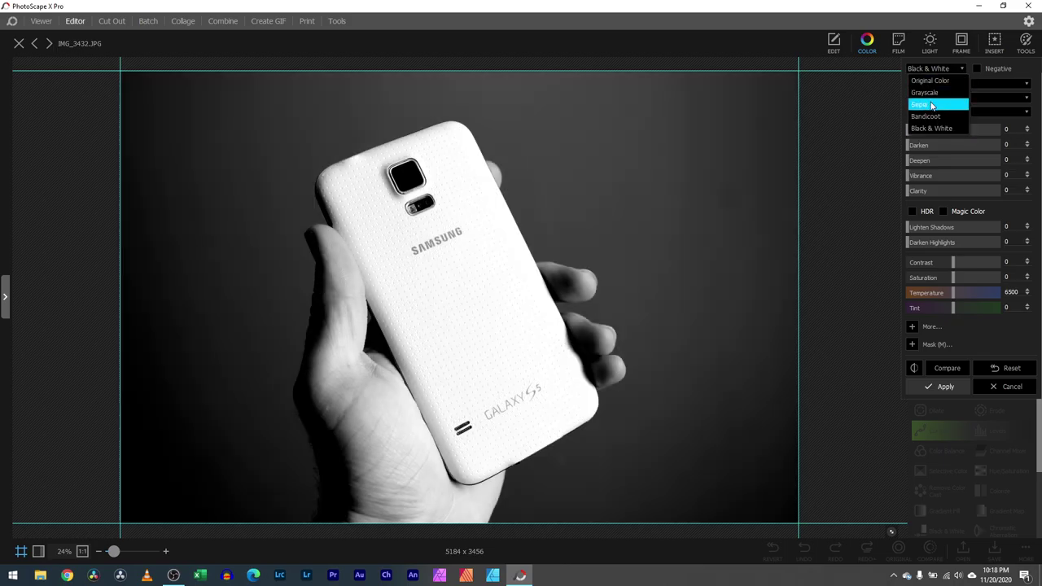
pyautogui.click(930, 103)
pyautogui.click(941, 70)
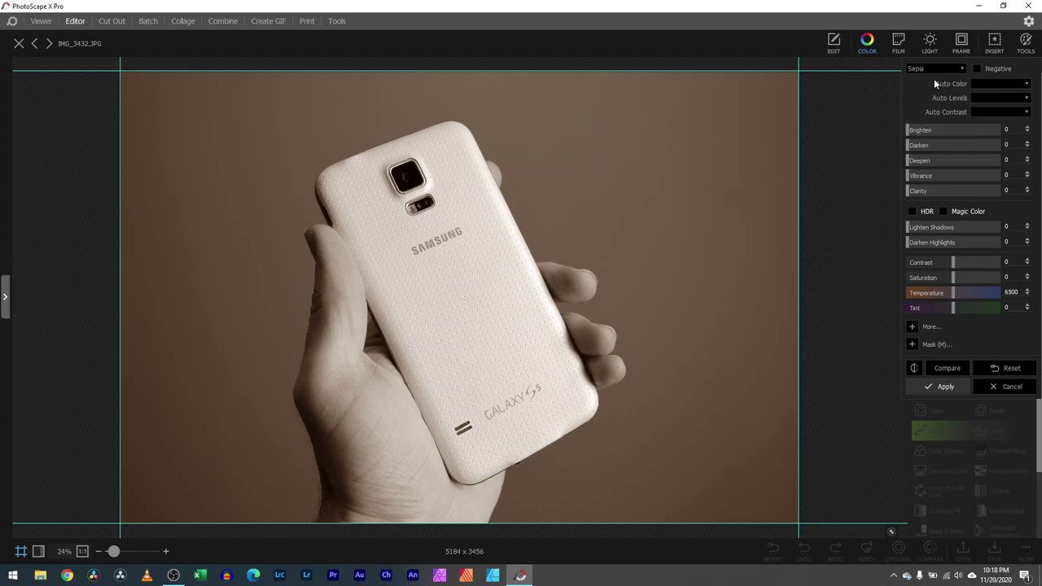
pyautogui.click(932, 79)
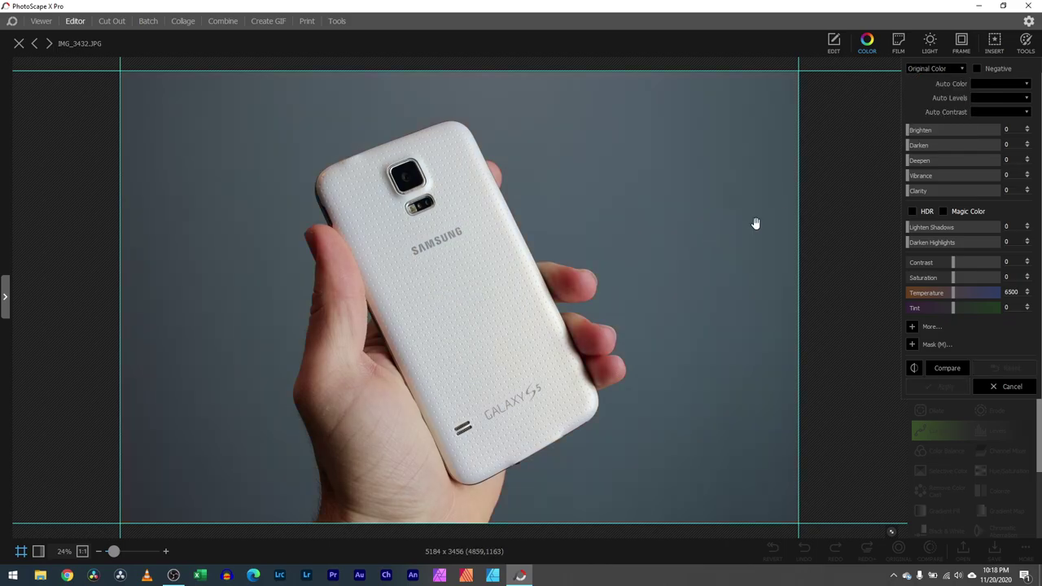
# Switch to Black & White and inspect the phone's top edge and background at 51% zoom
pyautogui.click(948, 68)
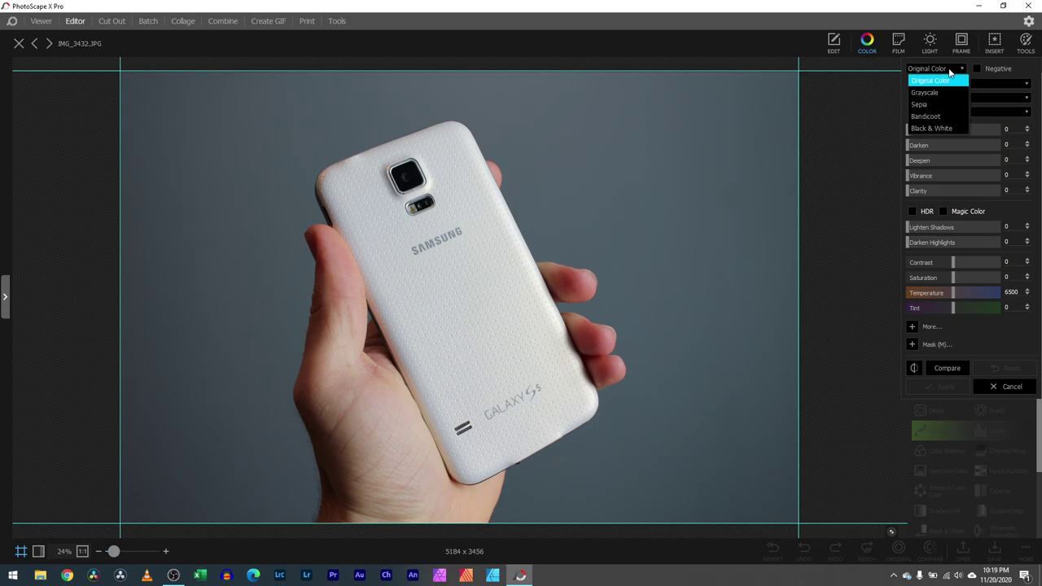
pyautogui.click(942, 127)
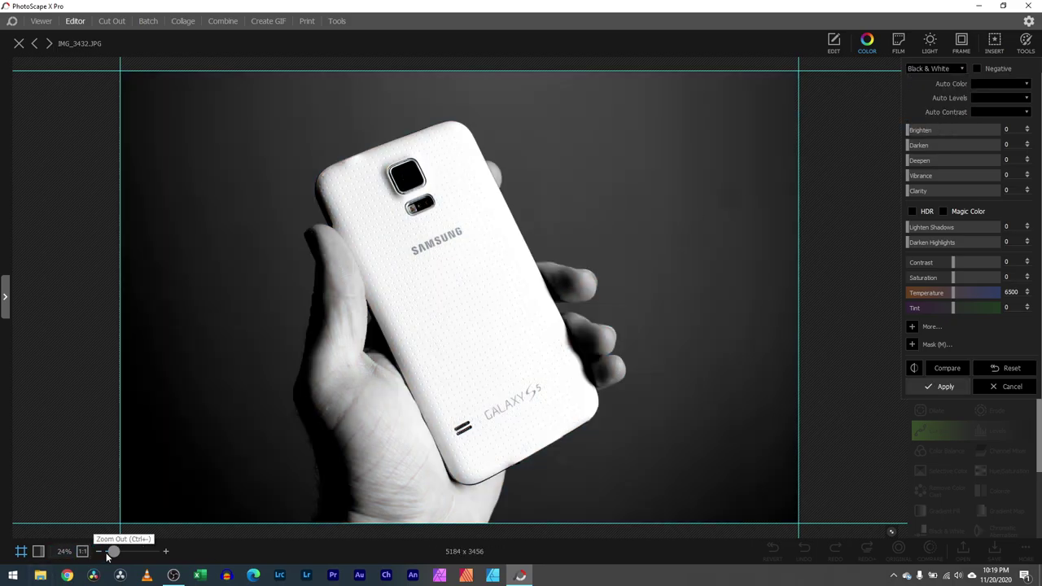
pyautogui.moveTo(113, 553); pyautogui.dragTo(120, 552)
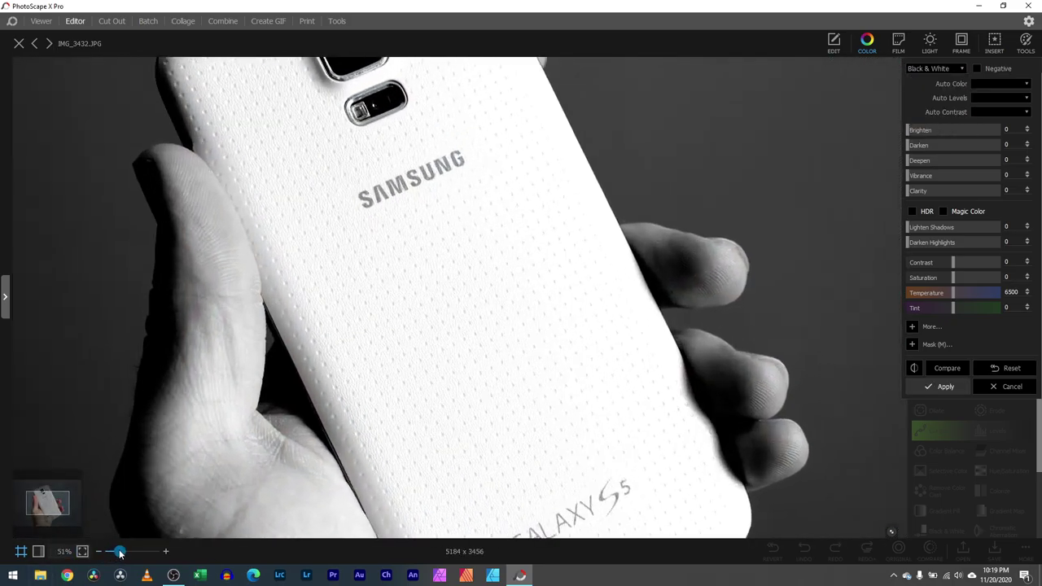
pyautogui.click(62, 502)
pyautogui.moveTo(63, 502); pyautogui.dragTo(80, 497)
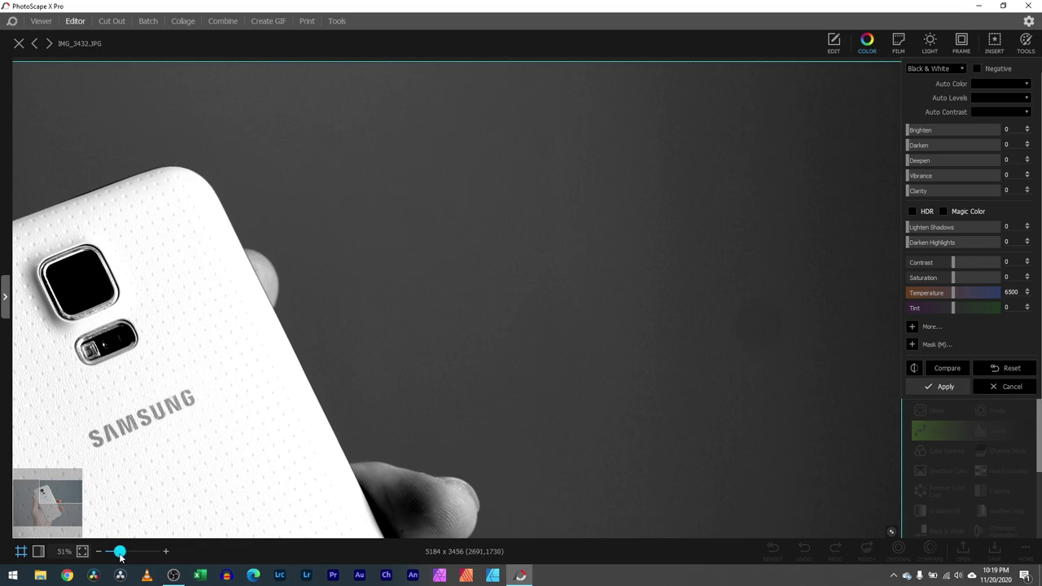
pyautogui.moveTo(118, 553); pyautogui.dragTo(116, 554)
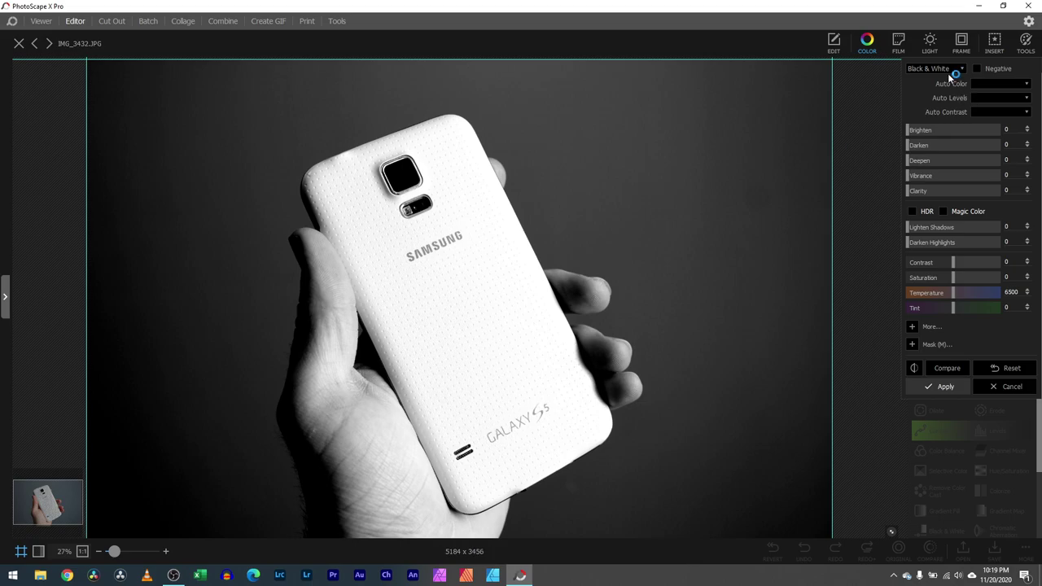
# Toggle between Original Color and Black & White, ending on Original Color
pyautogui.click(950, 70)
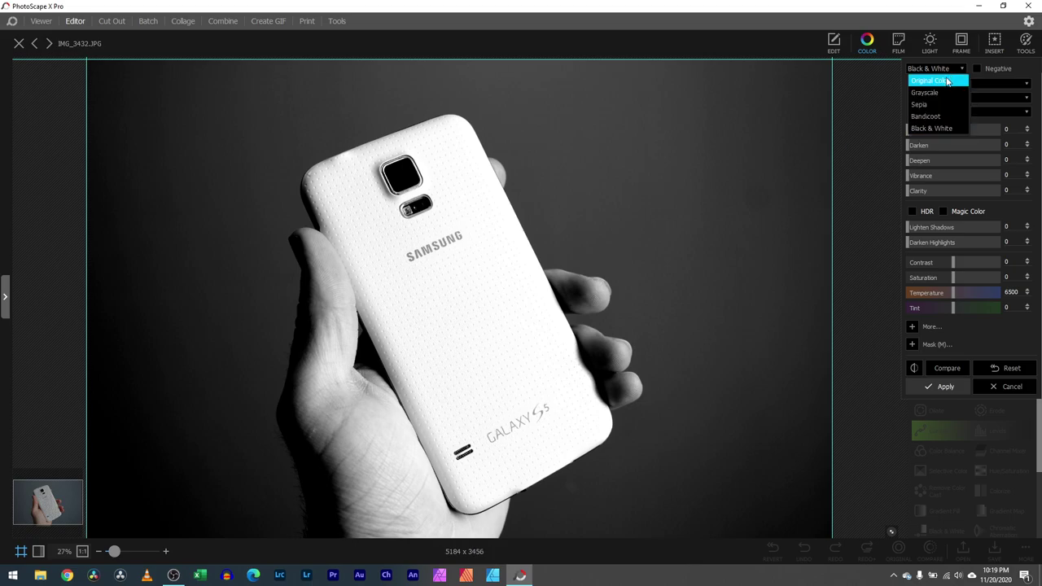
pyautogui.click(947, 81)
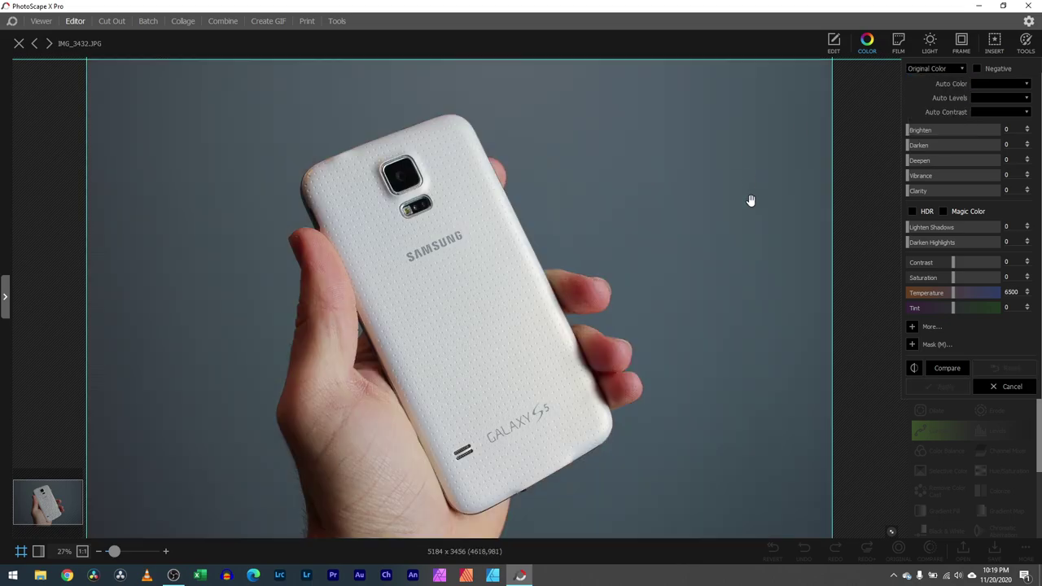
pyautogui.click(940, 73)
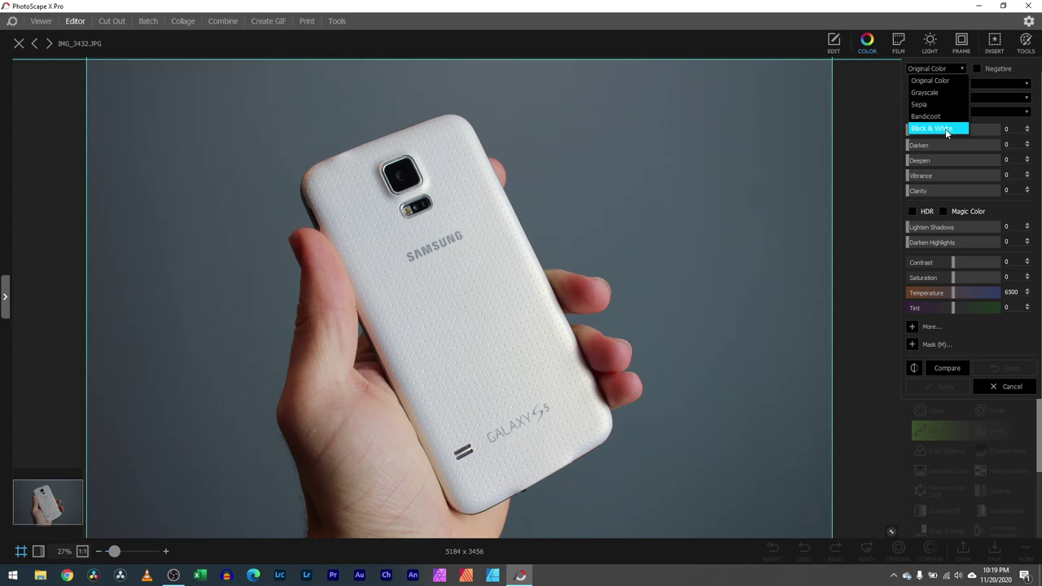
pyautogui.click(945, 129)
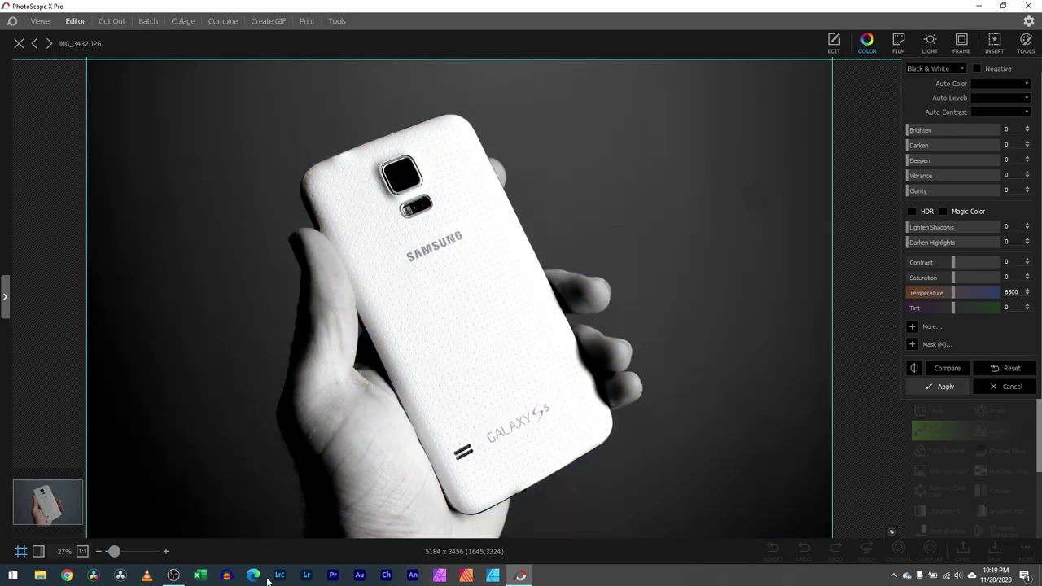
pyautogui.click(947, 70)
pyautogui.click(944, 77)
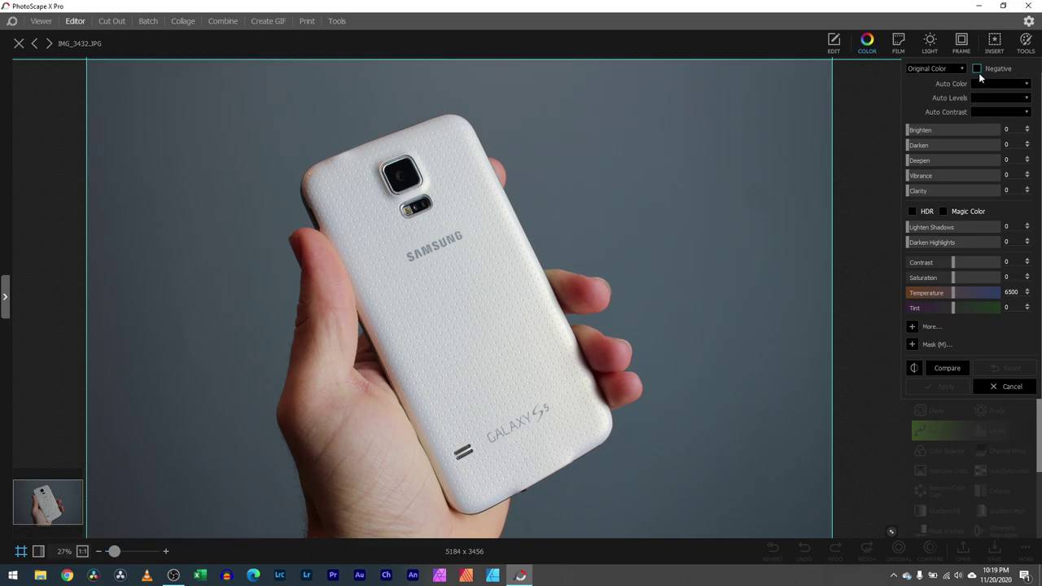
# Try Auto Color at Medium, High and Low, settling on High
pyautogui.click(981, 84)
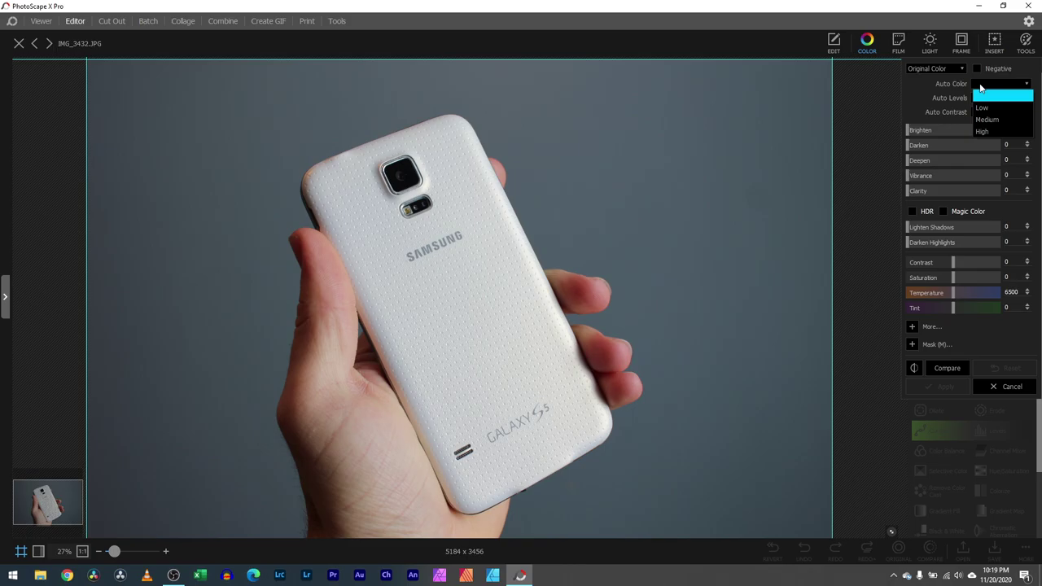
pyautogui.click(997, 119)
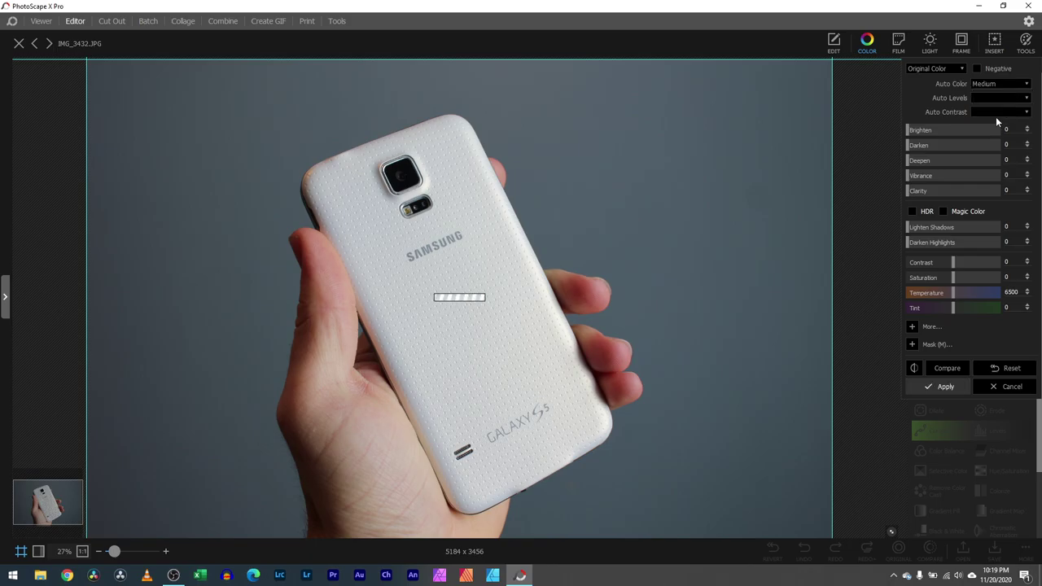
pyautogui.click(994, 88)
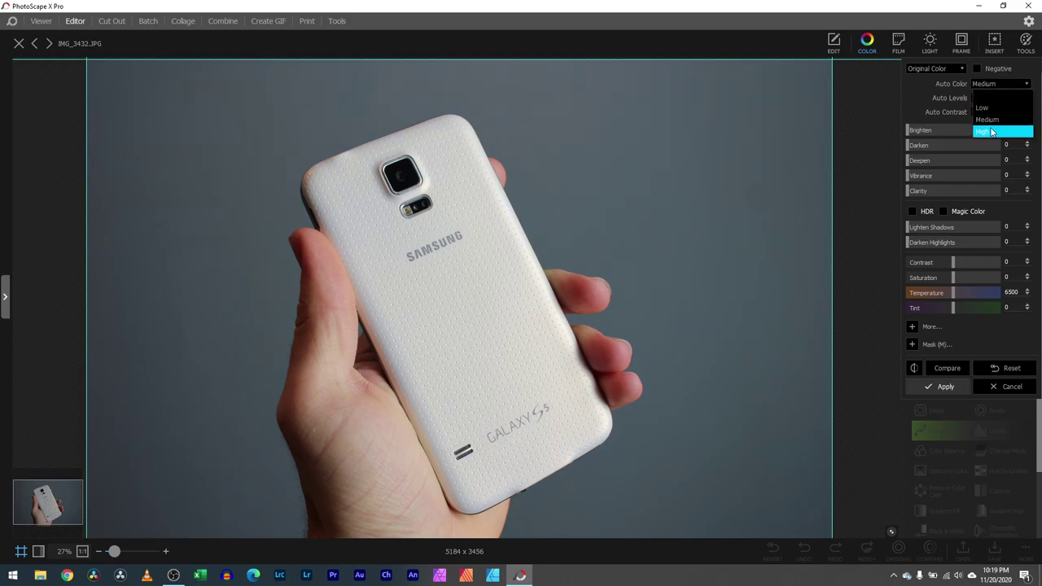
pyautogui.click(992, 132)
pyautogui.click(1000, 88)
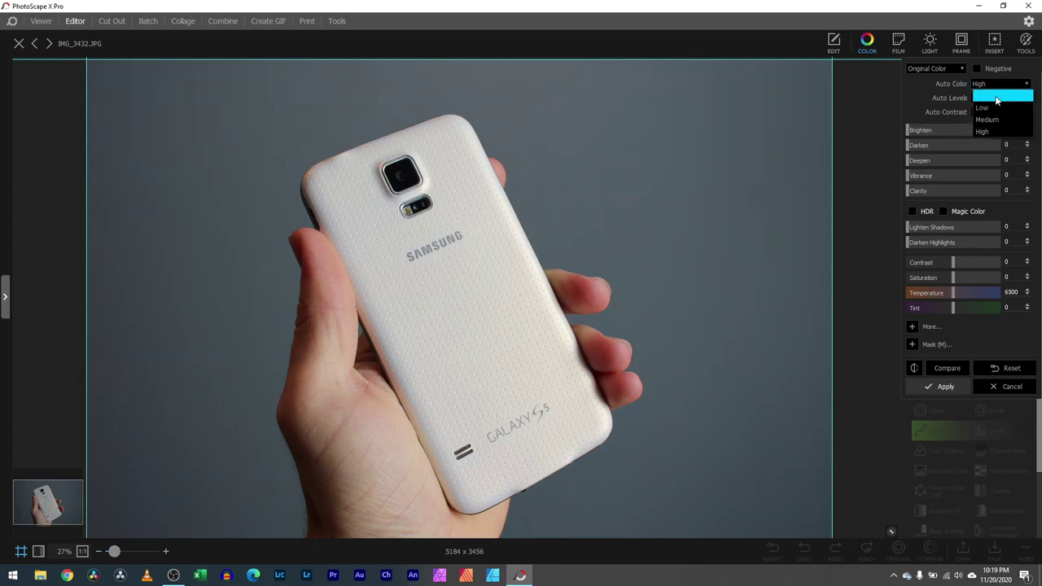
pyautogui.click(998, 108)
pyautogui.click(1002, 88)
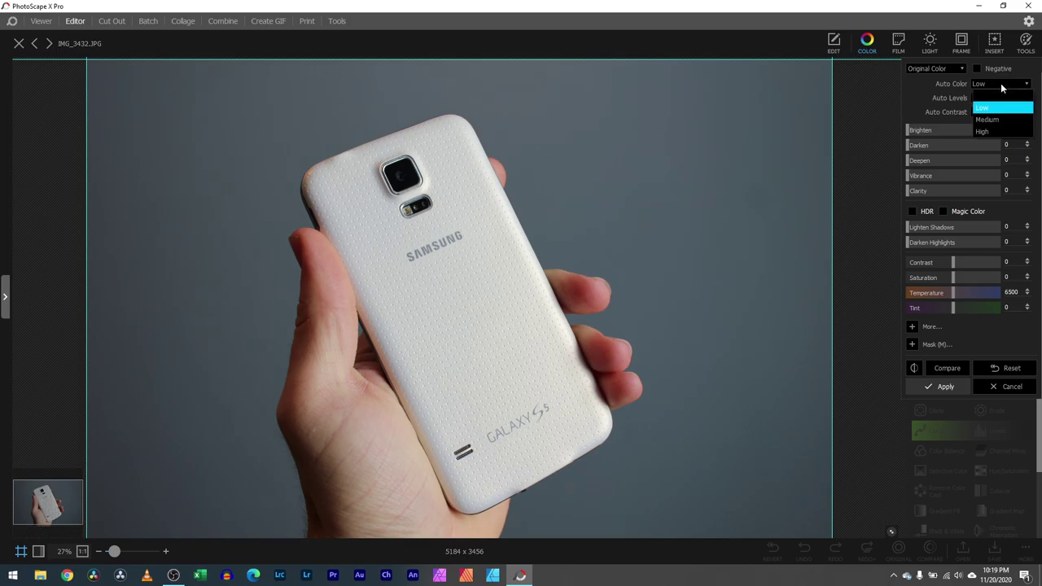
pyautogui.click(995, 132)
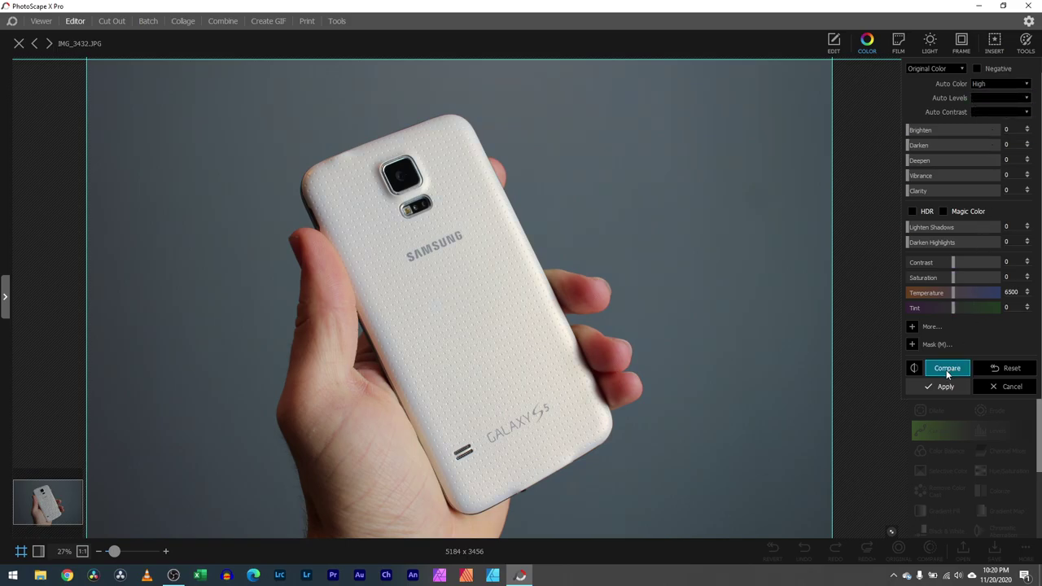
# Show the before/after split comparison, shift its divider, and zoom in on the phone's camera
pyautogui.click(914, 369)
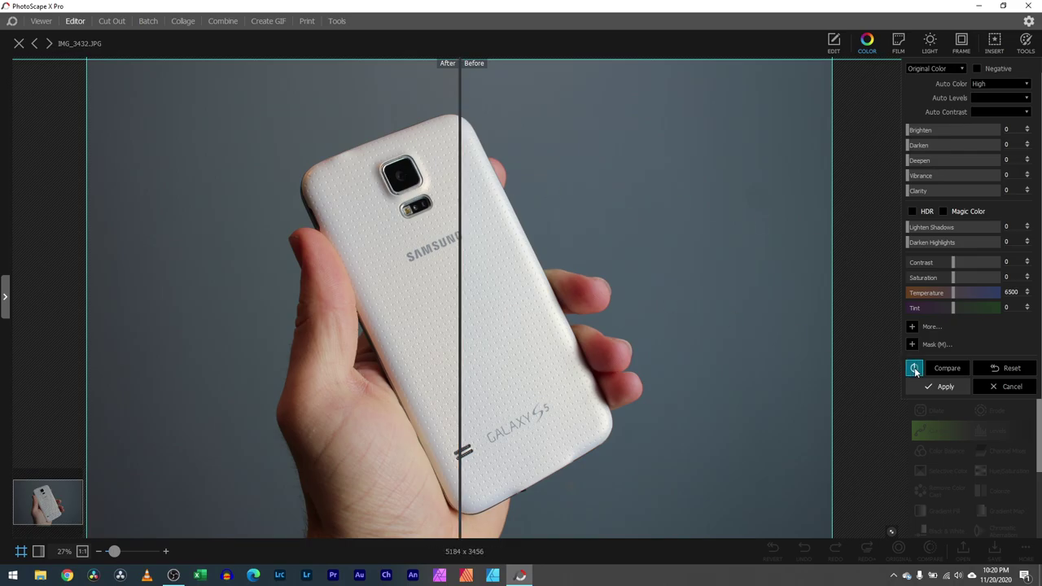
pyautogui.click(915, 370)
pyautogui.click(916, 371)
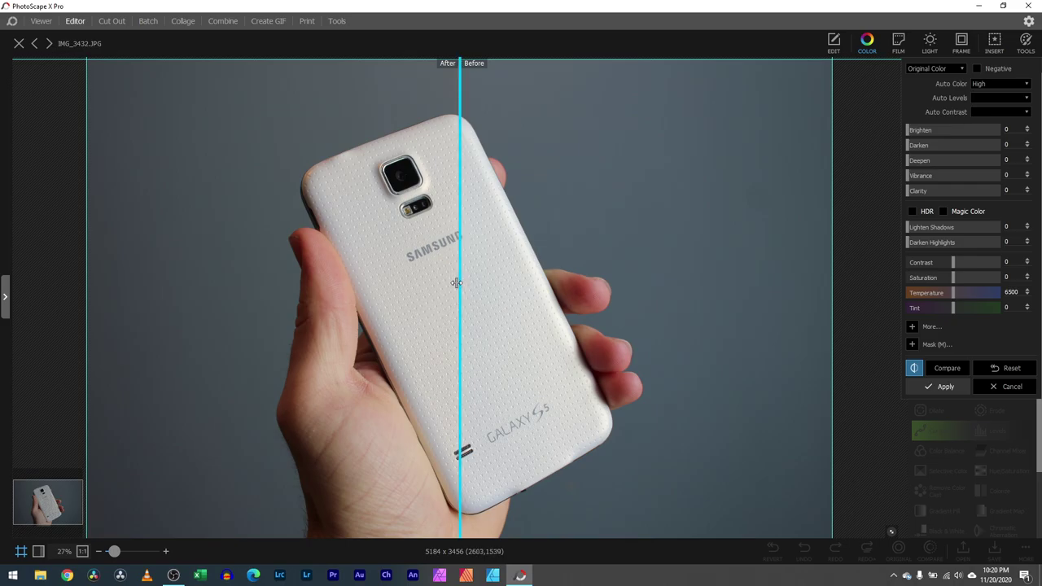
pyautogui.moveTo(460, 282)
pyautogui.mouseDown()
pyautogui.moveTo(272, 293)
pyautogui.moveTo(426, 295)
pyautogui.moveTo(267, 296)
pyautogui.moveTo(468, 301)
pyautogui.moveTo(452, 298)
pyautogui.mouseUp()
pyautogui.moveTo(114, 552); pyautogui.dragTo(122, 552)
pyautogui.moveTo(45, 507)
pyautogui.mouseDown()
pyautogui.moveTo(59, 501)
pyautogui.moveTo(47, 496)
pyautogui.mouseUp()
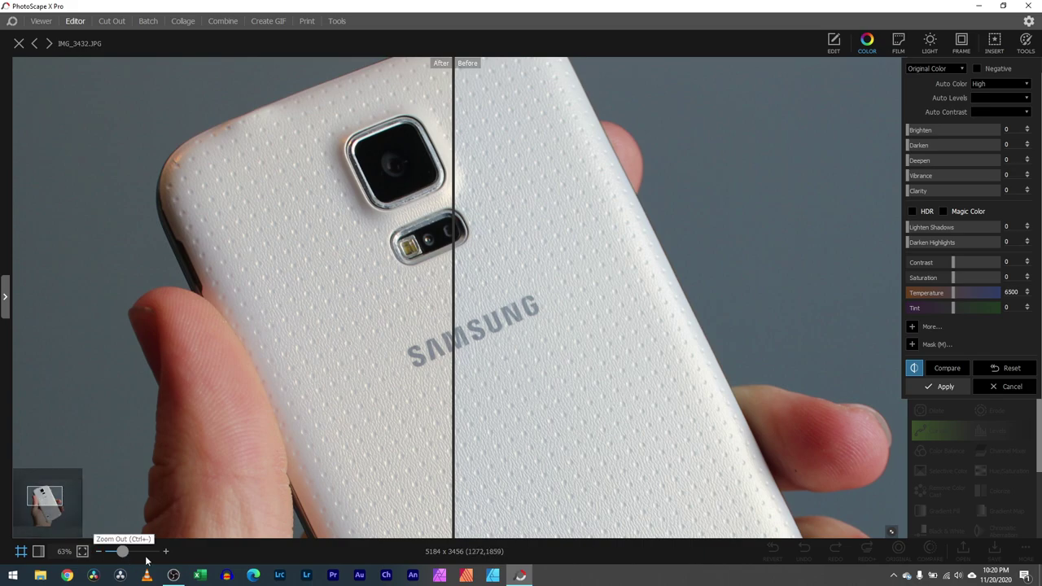
pyautogui.moveTo(122, 552); pyautogui.dragTo(118, 551)
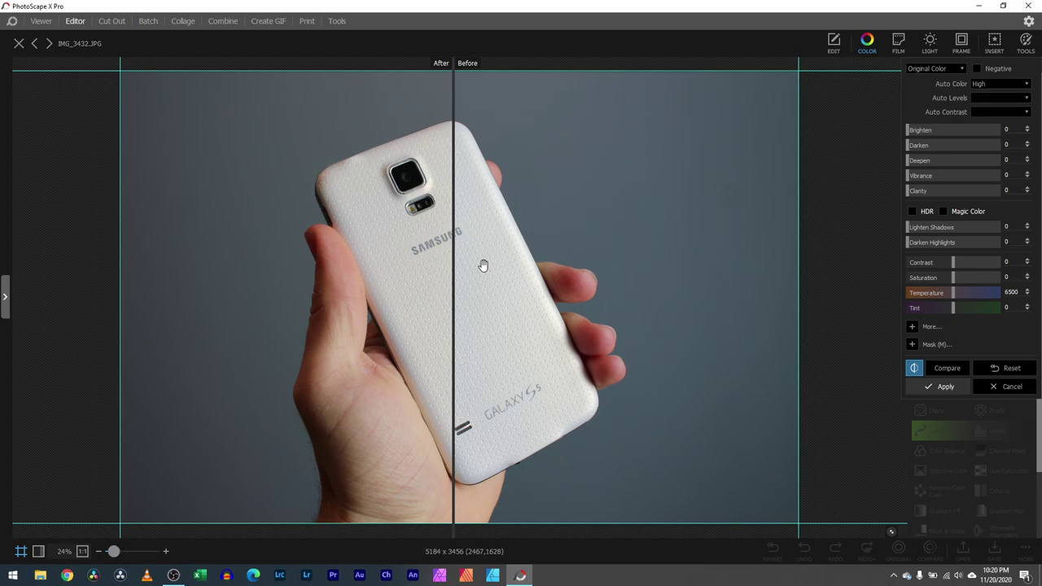
# Clear Auto Color and turn off the before/after split comparison
pyautogui.click(982, 84)
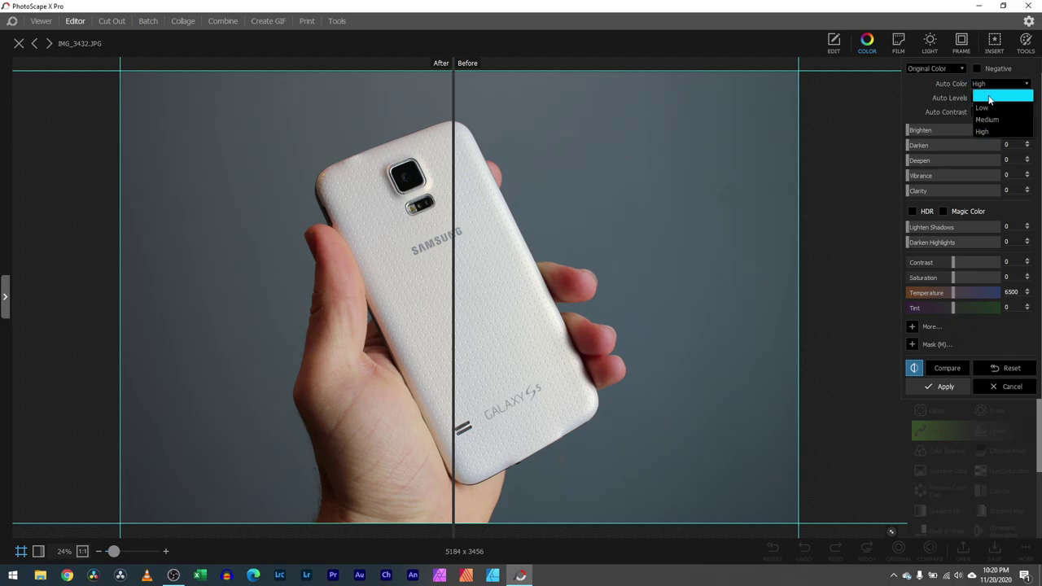
pyautogui.click(991, 98)
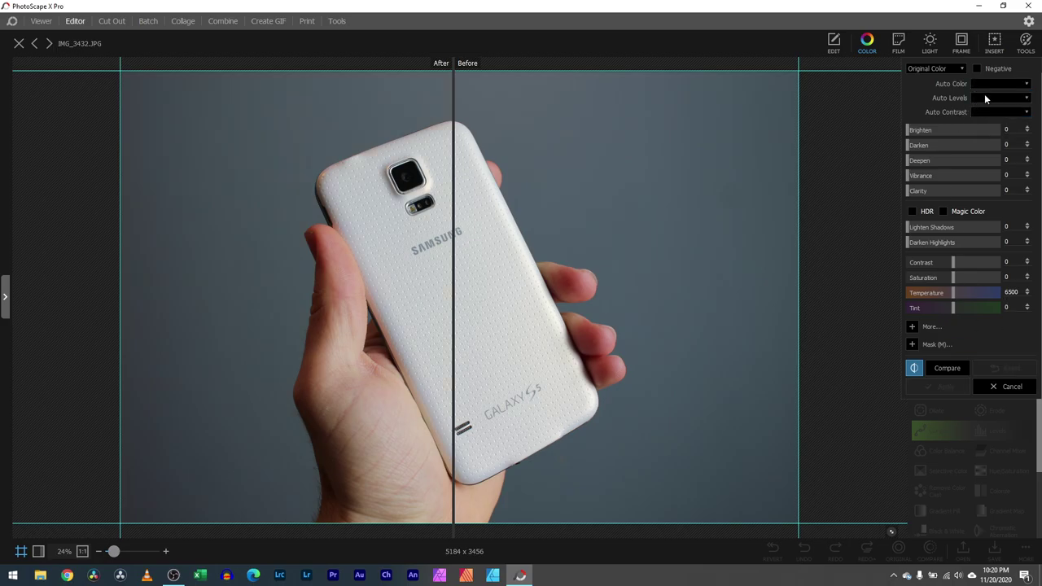
pyautogui.click(915, 368)
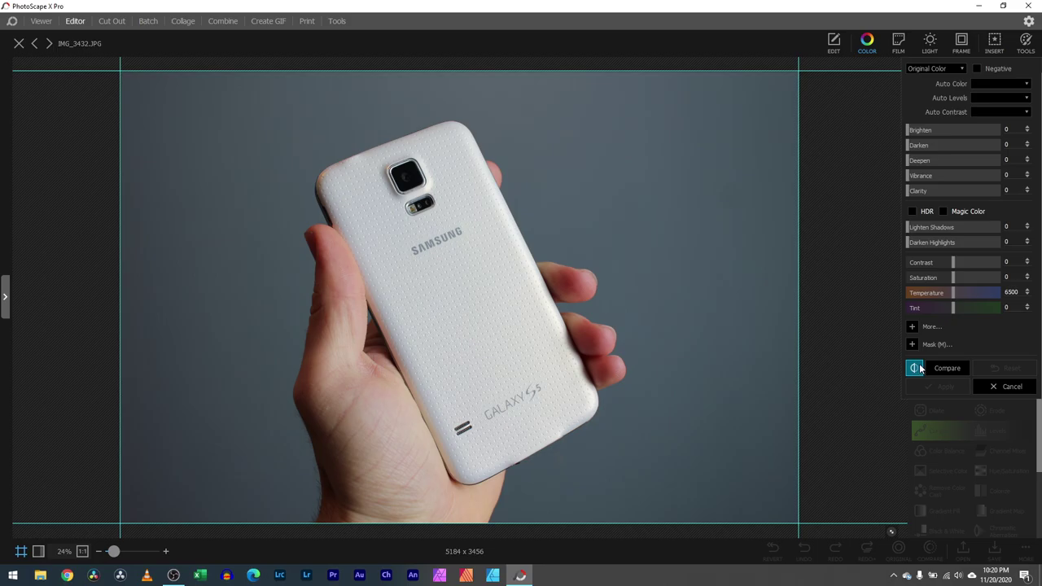
# Try Auto Levels at High, Low and Medium, keeping it at High
pyautogui.click(995, 98)
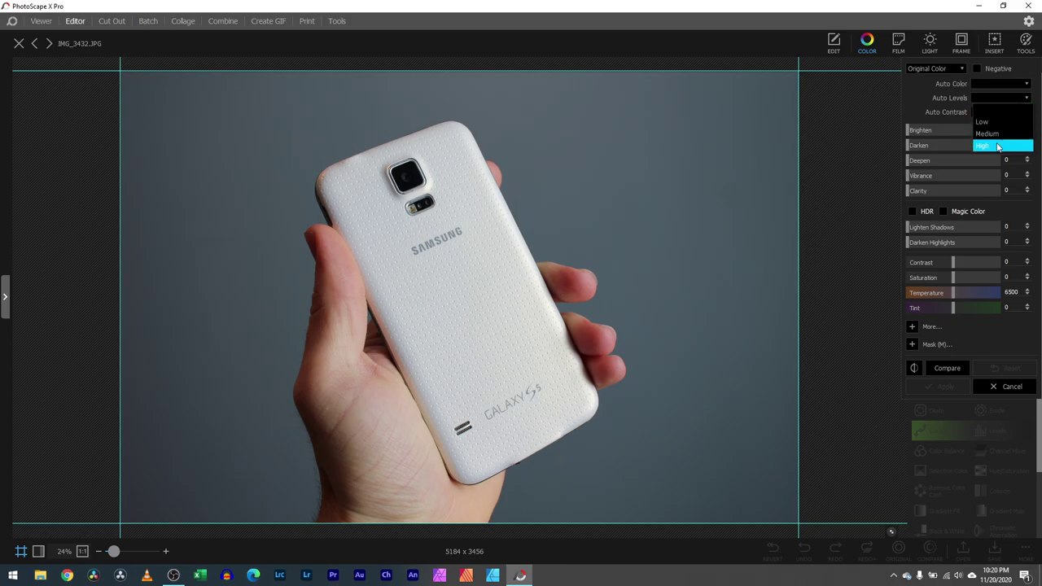
pyautogui.click(996, 143)
pyautogui.click(1001, 98)
pyautogui.click(995, 122)
pyautogui.click(1003, 96)
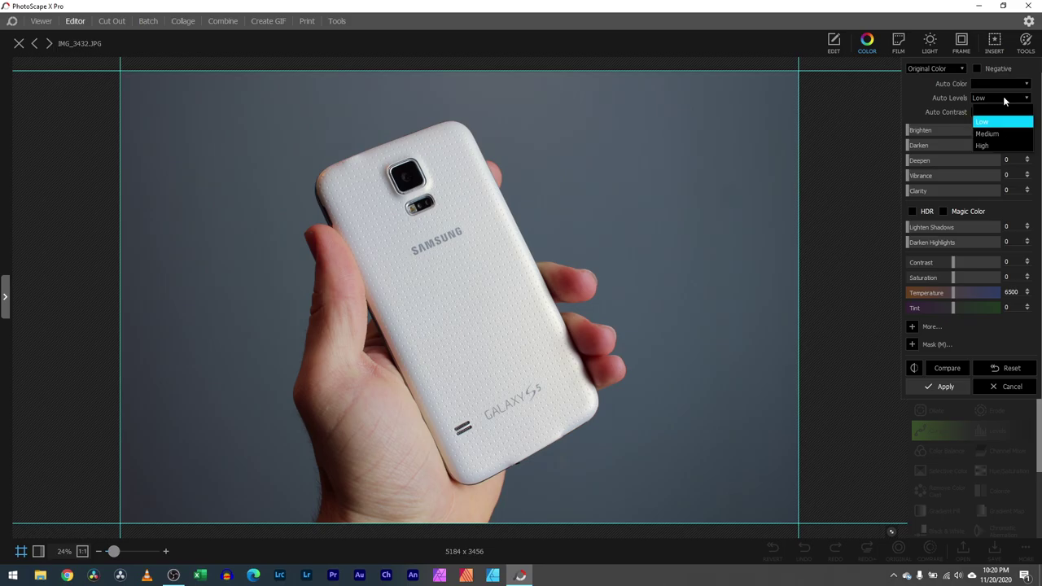
pyautogui.click(996, 133)
pyautogui.click(1003, 98)
pyautogui.click(995, 146)
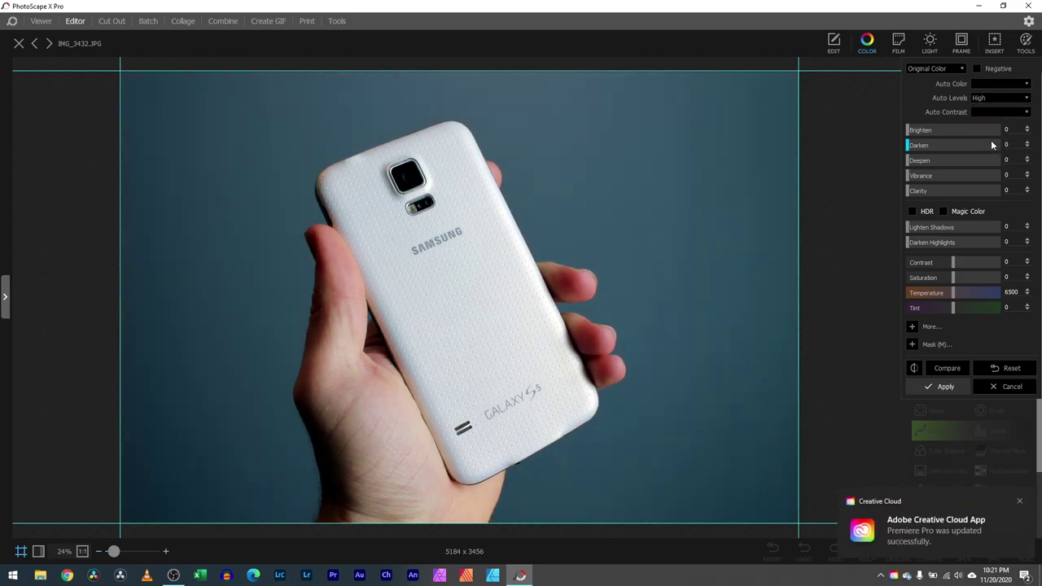
pyautogui.click(1018, 501)
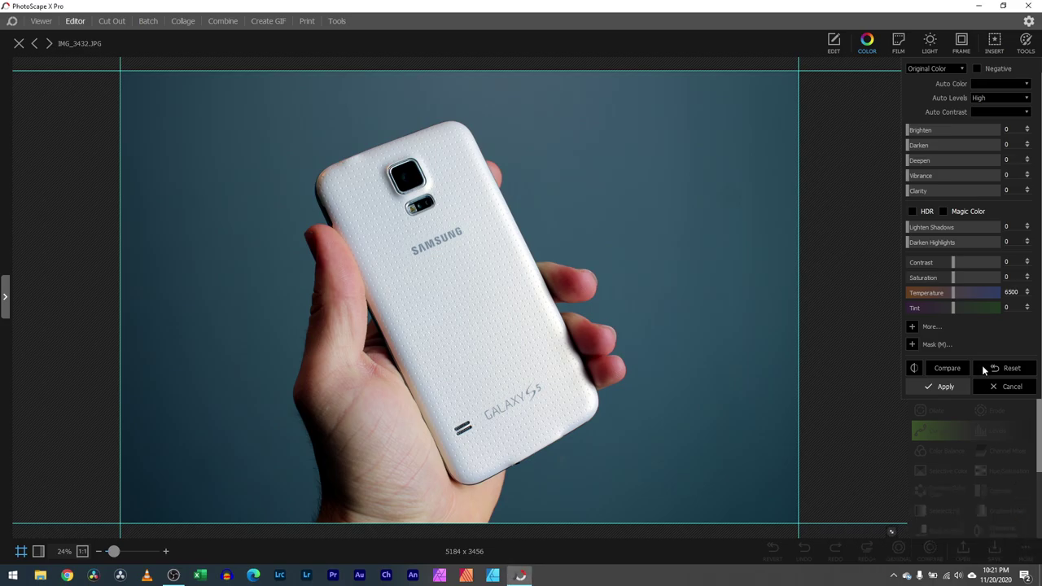
pyautogui.click(993, 98)
pyautogui.click(991, 146)
# Compare the Auto Levels result with the original using the split view, then turn comparison off
pyautogui.click(701, 335)
pyautogui.click(914, 368)
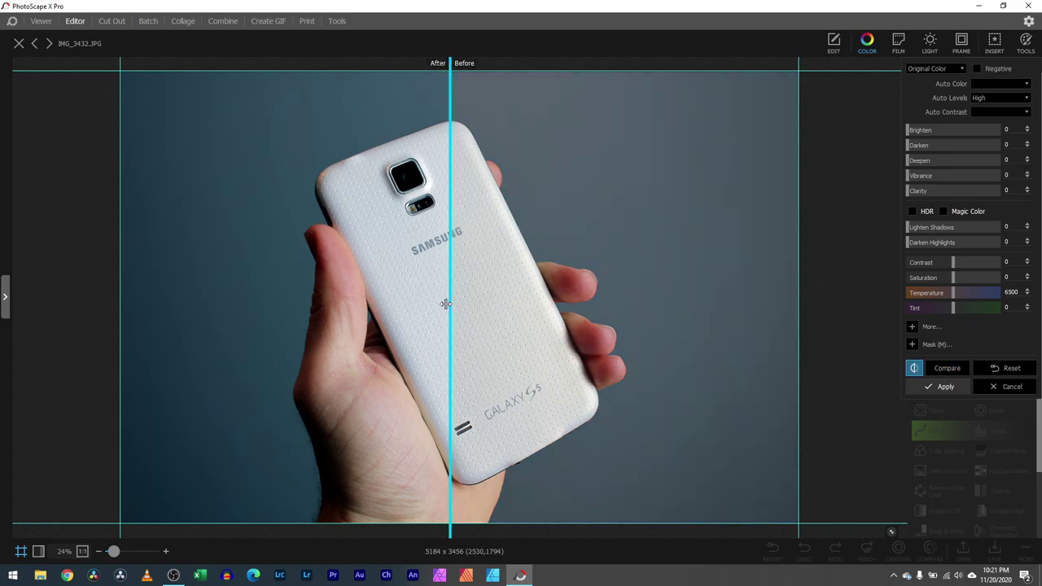
pyautogui.moveTo(451, 308)
pyautogui.mouseDown()
pyautogui.moveTo(331, 315)
pyautogui.moveTo(454, 314)
pyautogui.mouseUp()
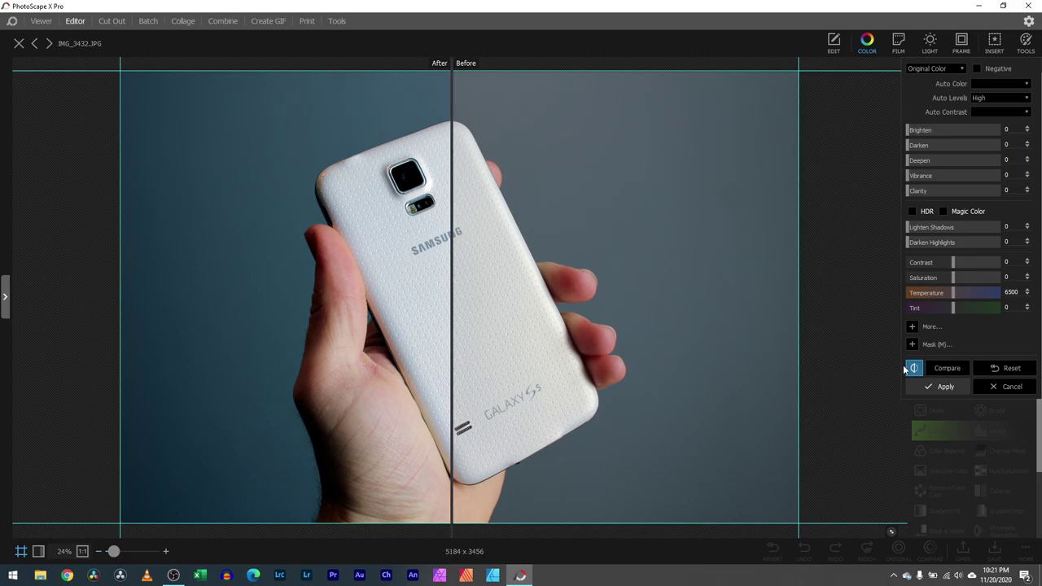
pyautogui.click(914, 368)
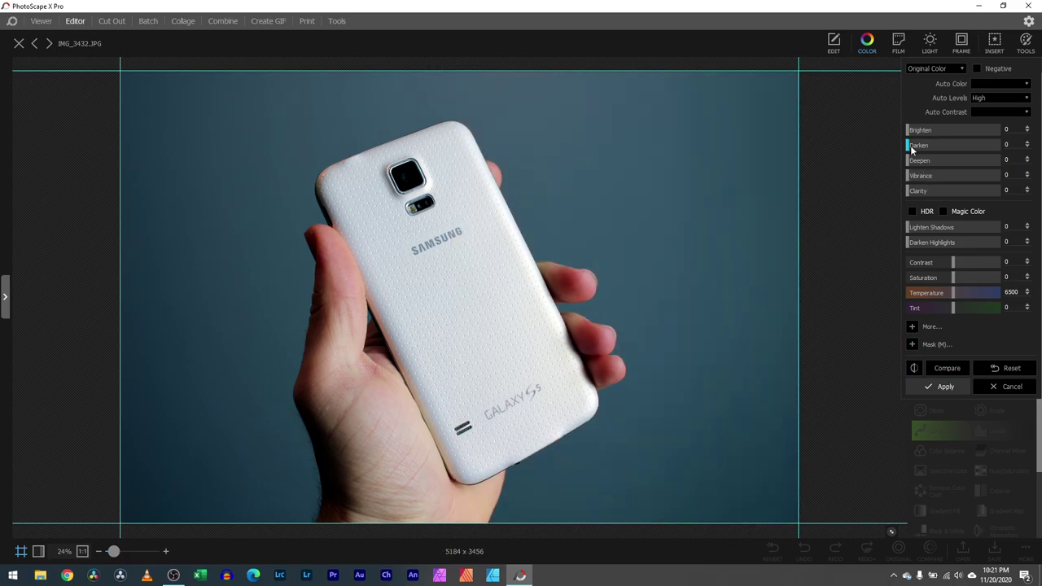
# Clear Auto Levels and set Auto Contrast to Medium, then High
pyautogui.click(994, 98)
pyautogui.click(990, 108)
pyautogui.click(990, 111)
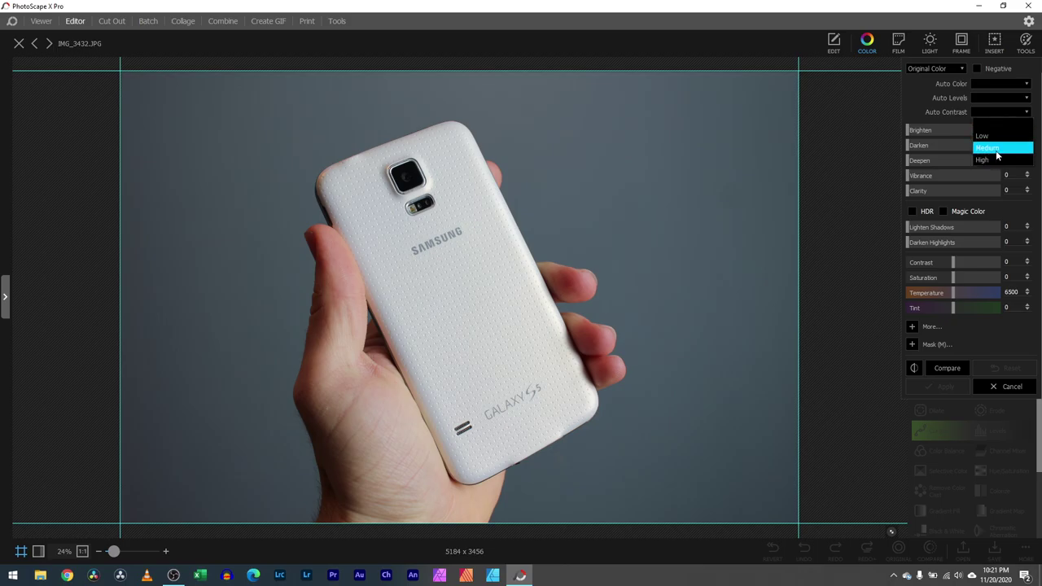
pyautogui.click(997, 155)
pyautogui.click(989, 112)
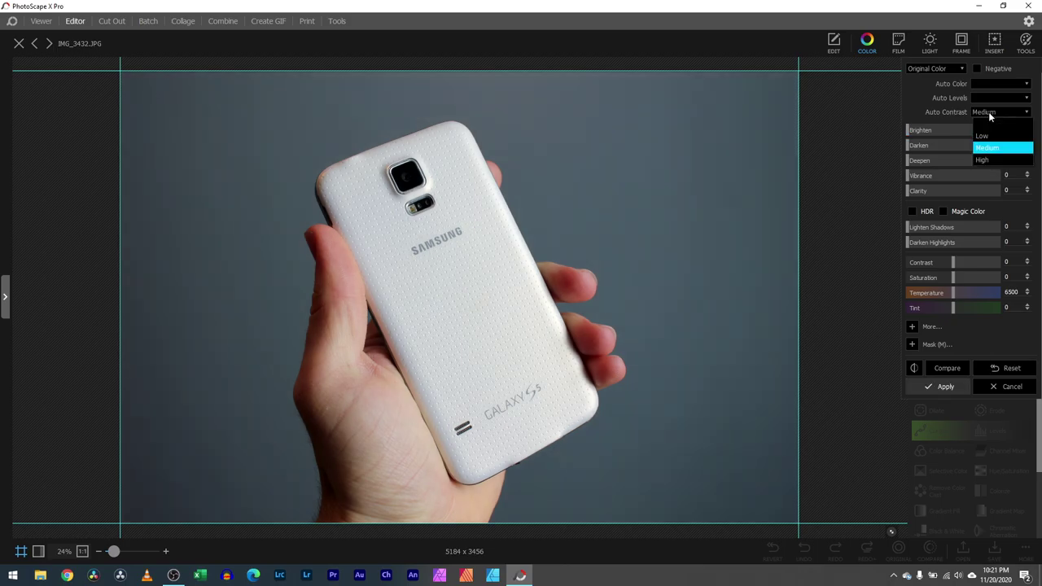
pyautogui.click(989, 160)
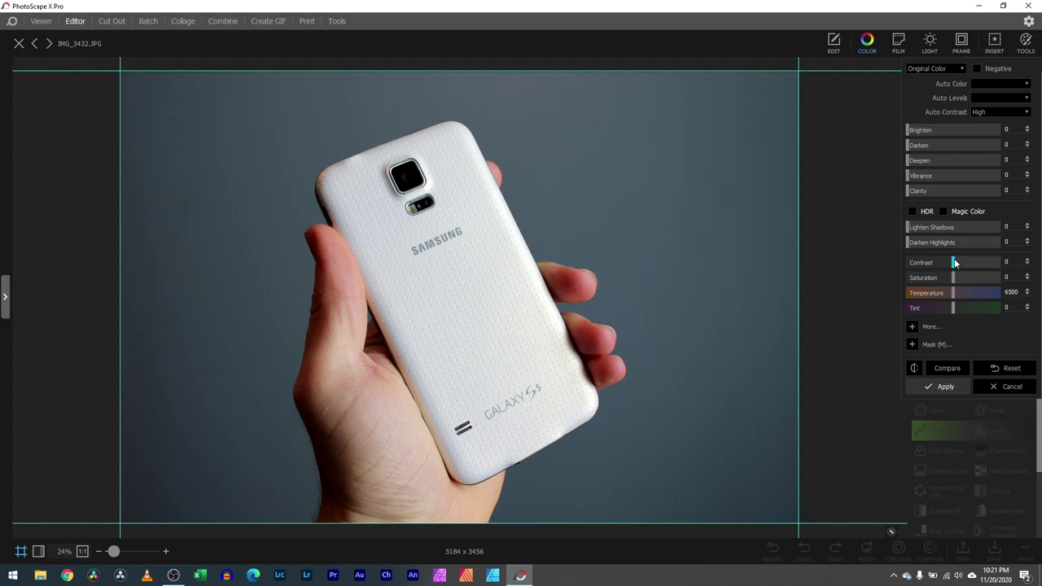
pyautogui.click(1013, 112)
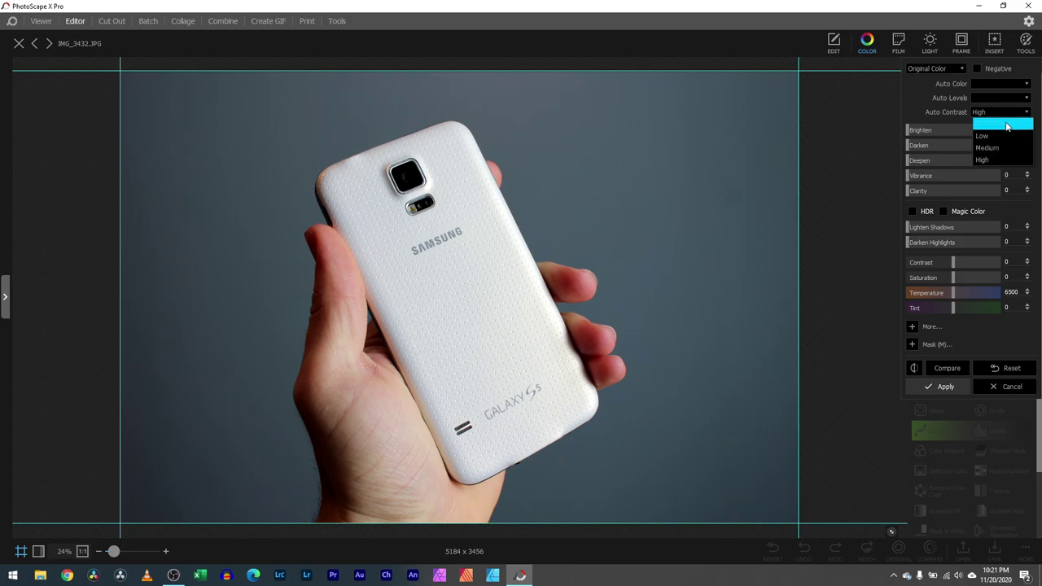
# Clear Auto Contrast, test Brighten at 52, 100 and 24, then Darken at 49
pyautogui.click(1006, 125)
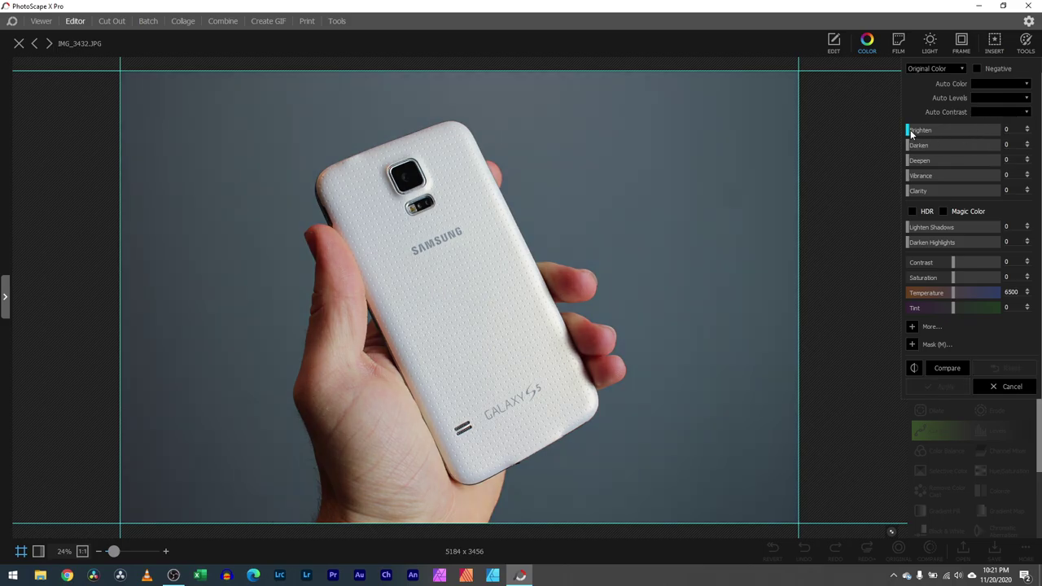
pyautogui.moveTo(910, 132); pyautogui.dragTo(994, 127)
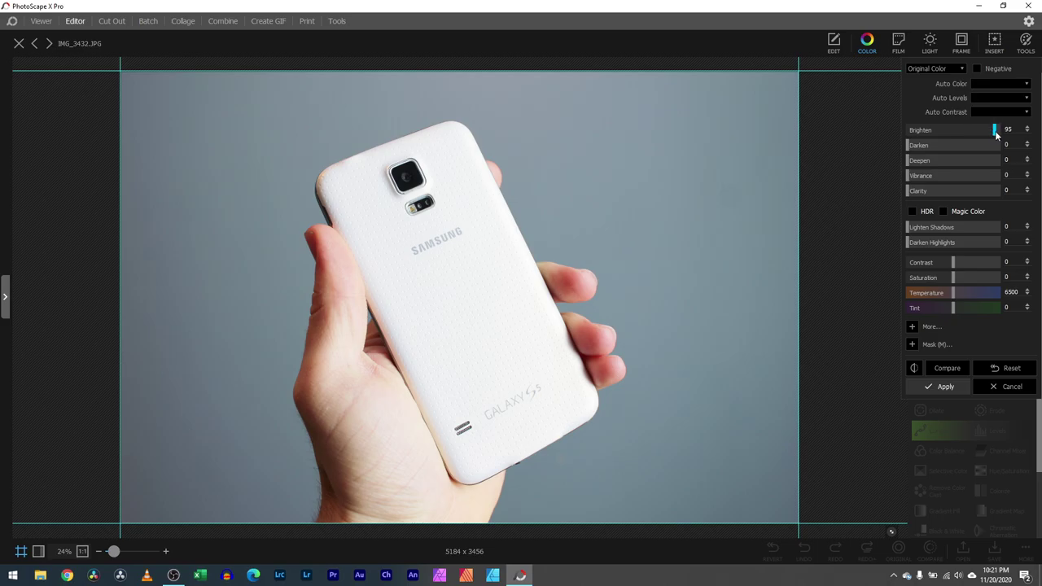
pyautogui.moveTo(994, 129); pyautogui.dragTo(903, 130)
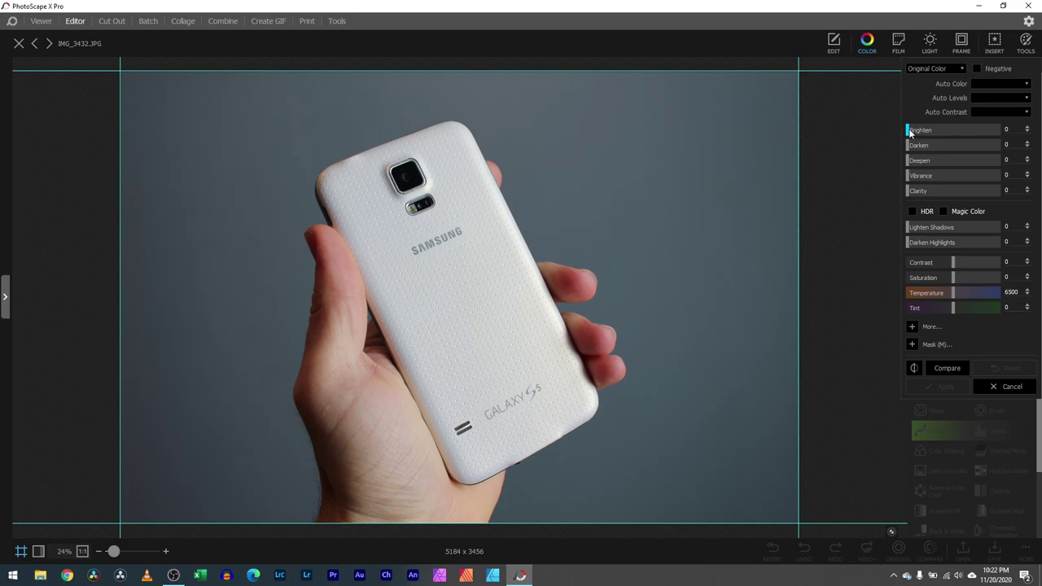
pyautogui.moveTo(911, 133)
pyautogui.mouseDown()
pyautogui.moveTo(961, 132)
pyautogui.moveTo(911, 126)
pyautogui.mouseUp()
pyautogui.moveTo(908, 146); pyautogui.dragTo(965, 153)
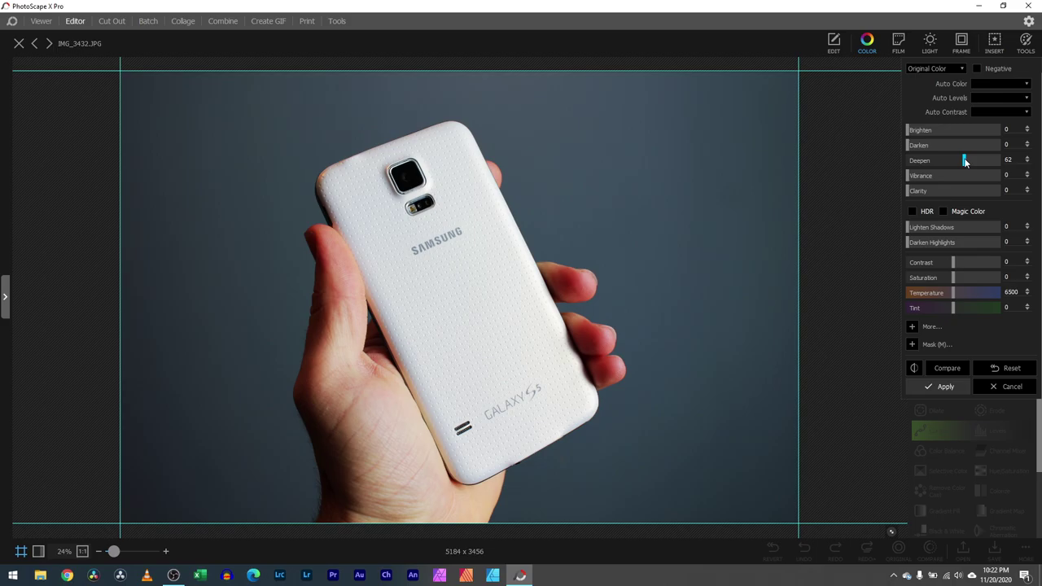
# Return Deepen and Vibrance to 0 while checking the phone's lower part at 43% zoom
pyautogui.moveTo(965, 161); pyautogui.dragTo(1014, 182)
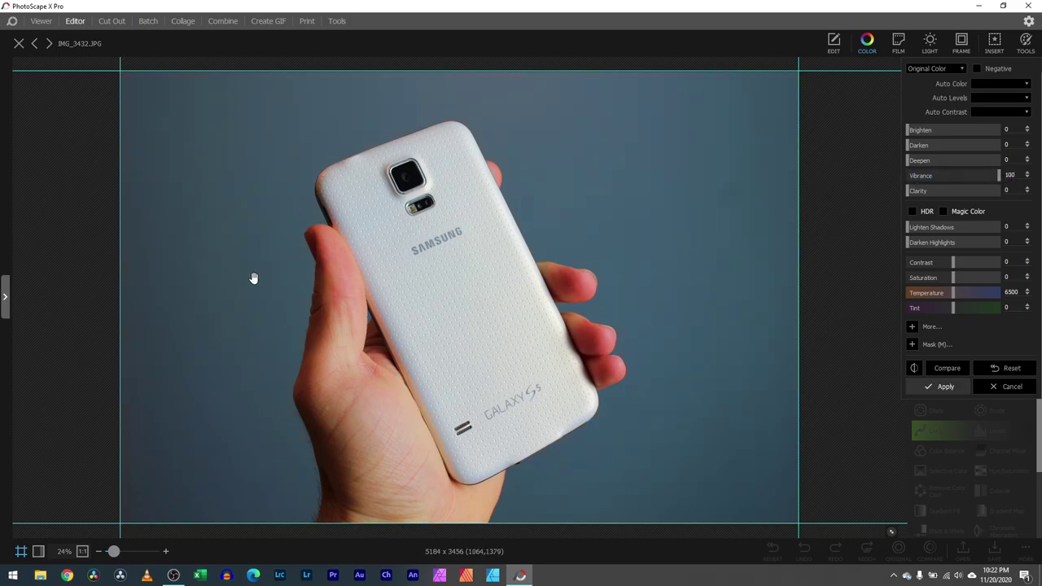
pyautogui.moveTo(114, 551); pyautogui.dragTo(118, 551)
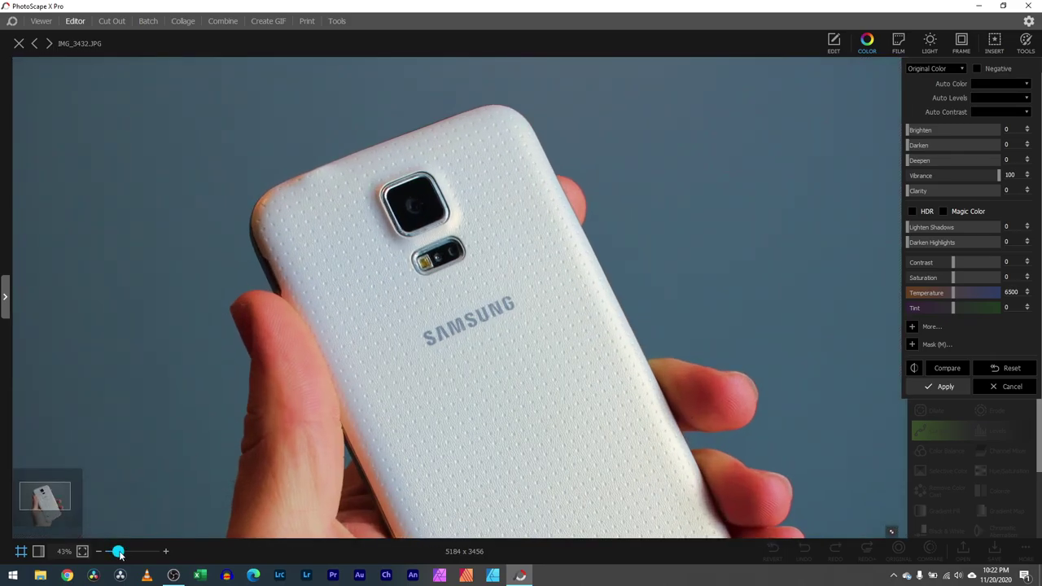
pyautogui.moveTo(79, 512); pyautogui.dragTo(57, 511)
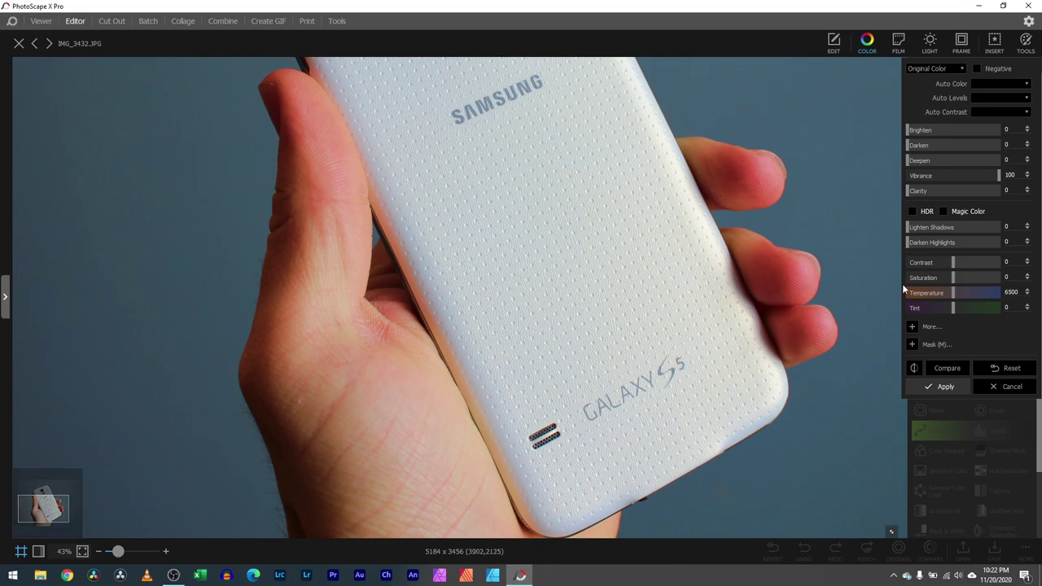
pyautogui.moveTo(999, 177); pyautogui.dragTo(977, 175)
pyautogui.click(114, 554)
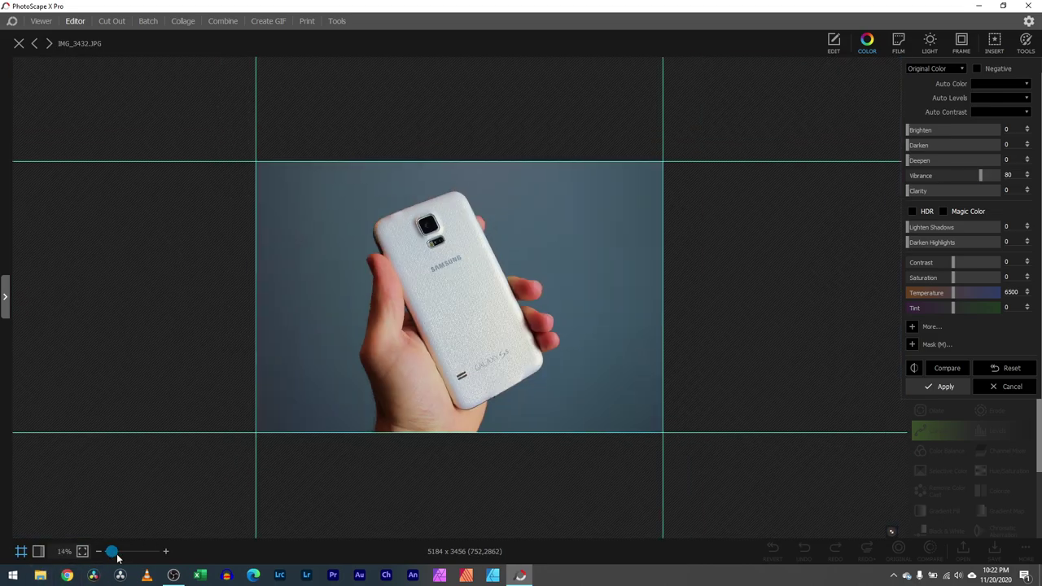
pyautogui.moveTo(116, 557); pyautogui.dragTo(119, 554)
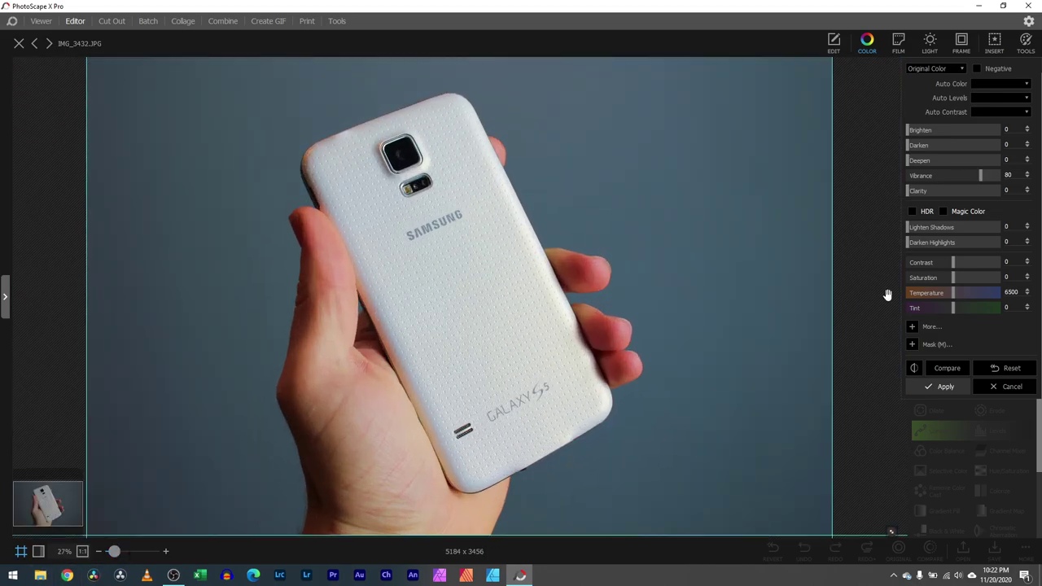
pyautogui.moveTo(981, 173); pyautogui.dragTo(994, 190)
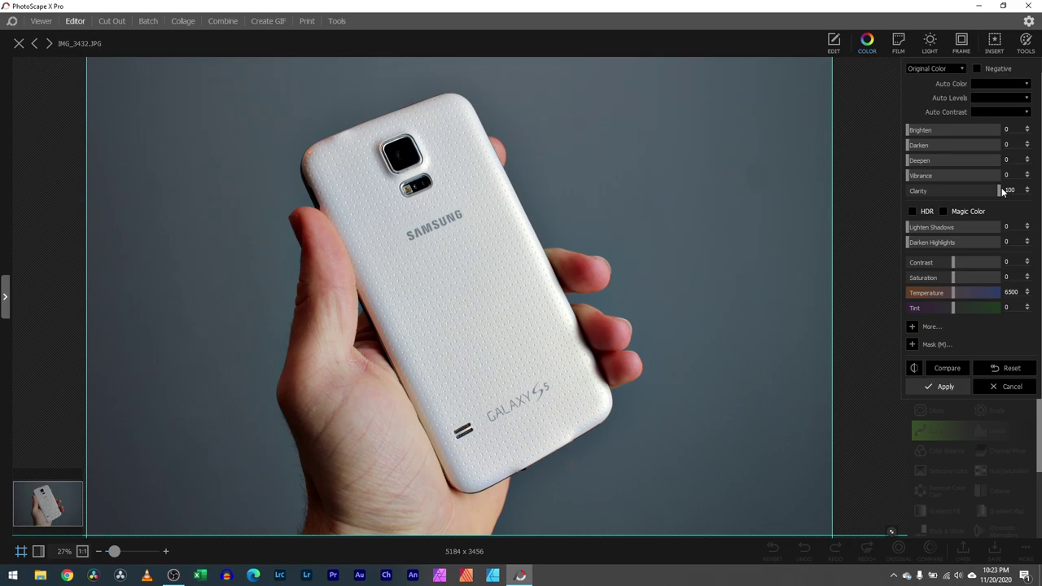
# Zoom in on the GALAXY S5 and SAMSUNG logos and compare lower Clarity on the dotted texture
pyautogui.moveTo(113, 551); pyautogui.dragTo(124, 551)
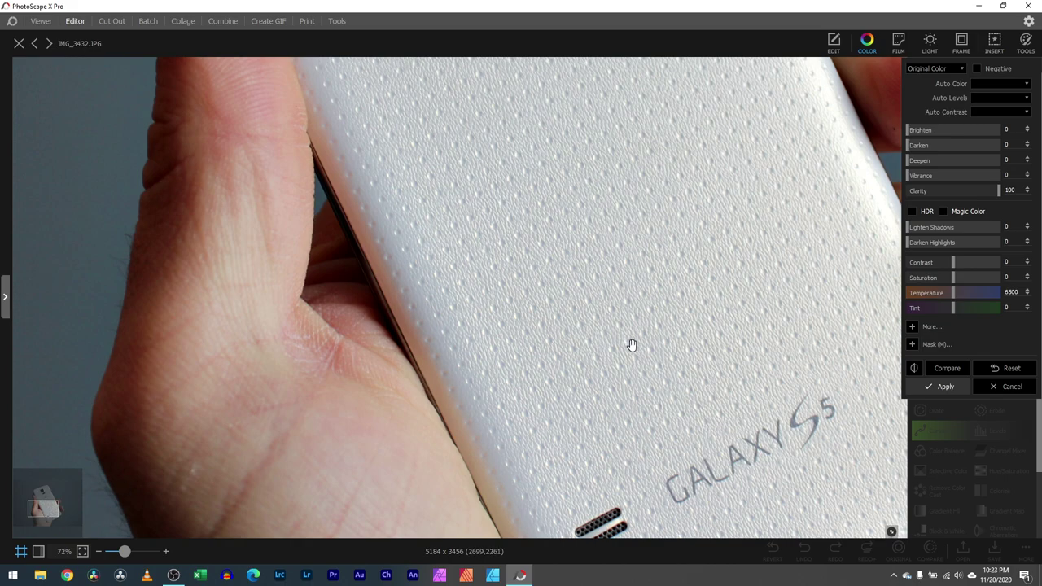
pyautogui.moveTo(44, 513); pyautogui.dragTo(46, 518)
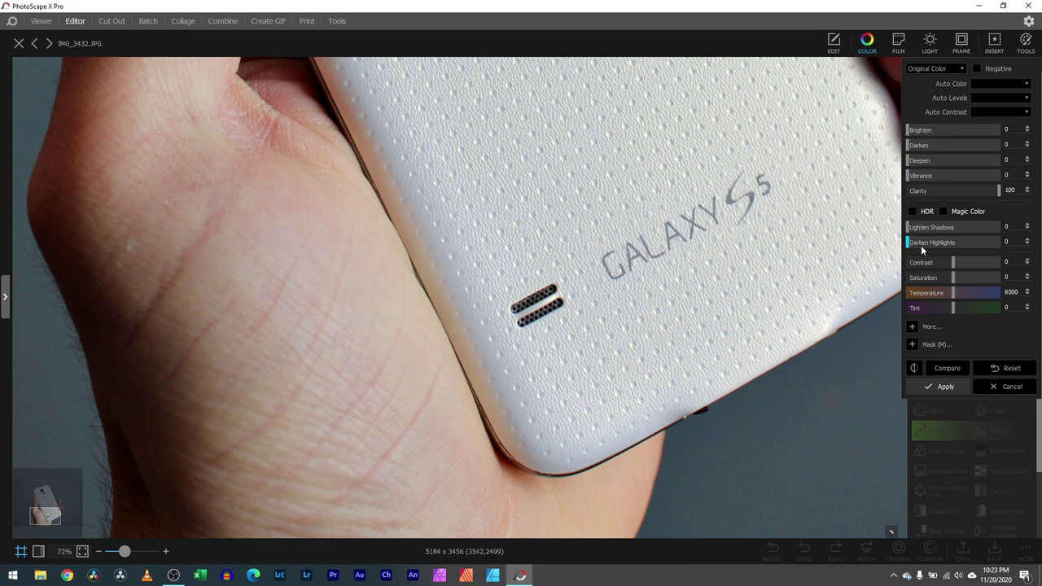
pyautogui.moveTo(1000, 190)
pyautogui.mouseDown()
pyautogui.moveTo(916, 192)
pyautogui.moveTo(1020, 192)
pyautogui.mouseUp()
pyautogui.click(46, 509)
pyautogui.moveTo(46, 509); pyautogui.dragTo(44, 498)
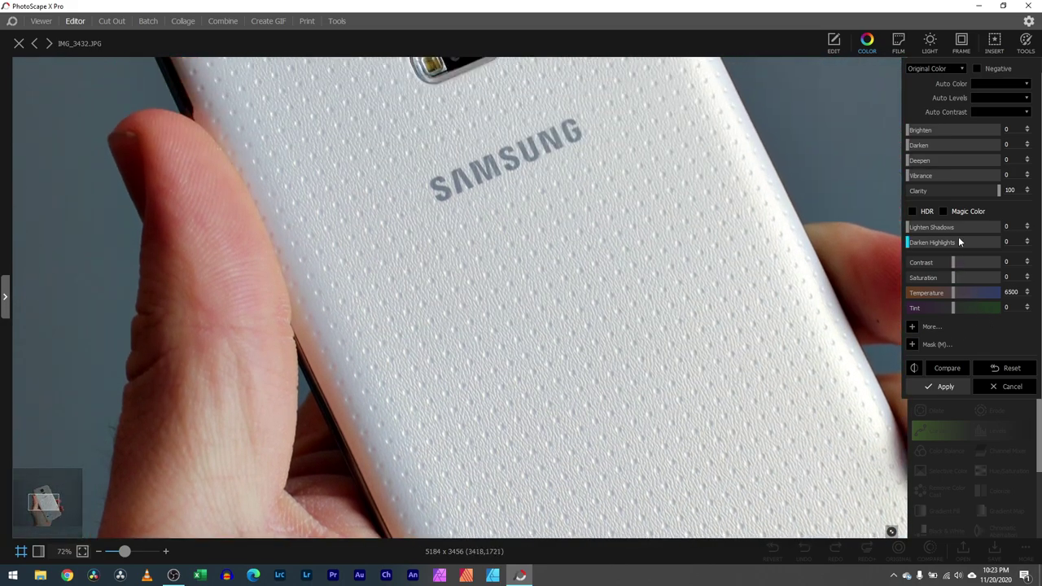
pyautogui.moveTo(985, 190)
pyautogui.mouseDown()
pyautogui.moveTo(907, 193)
pyautogui.moveTo(1000, 190)
pyautogui.mouseUp()
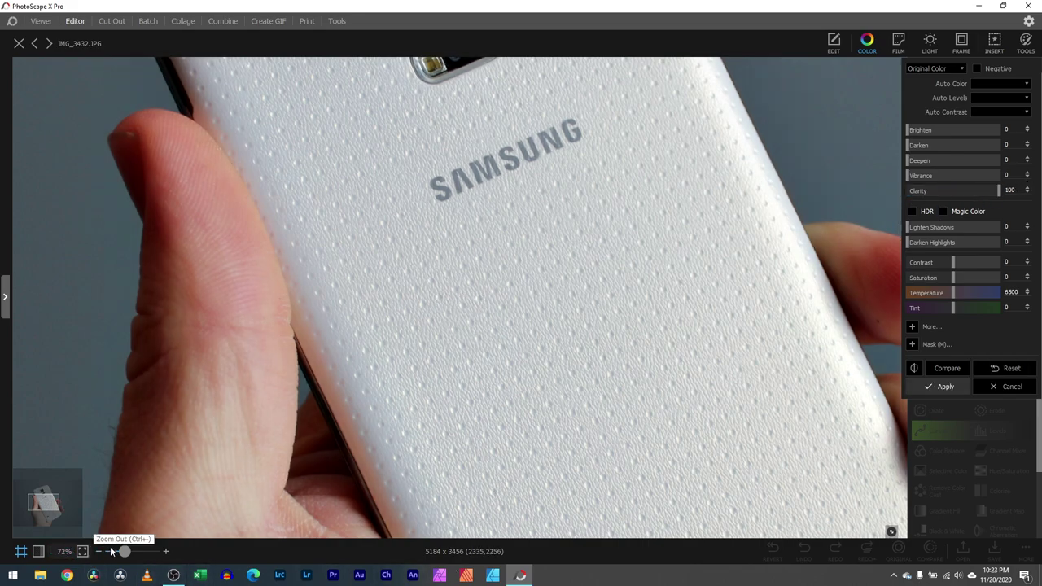
# Reset Clarity to 0 and zoom back out so the whole photo fits
pyautogui.moveTo(127, 554); pyautogui.dragTo(115, 554)
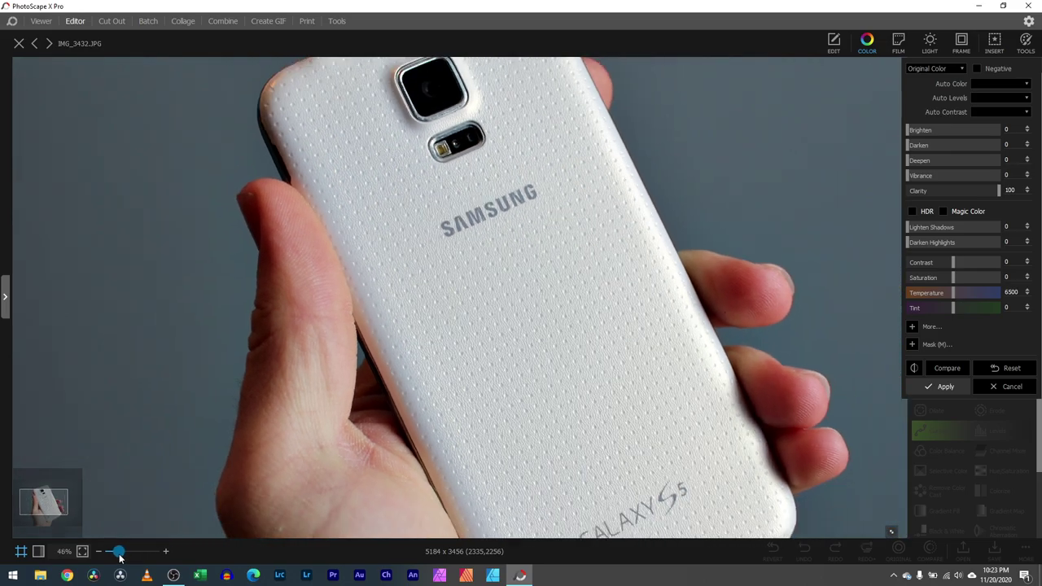
pyautogui.doubleClick(947, 193)
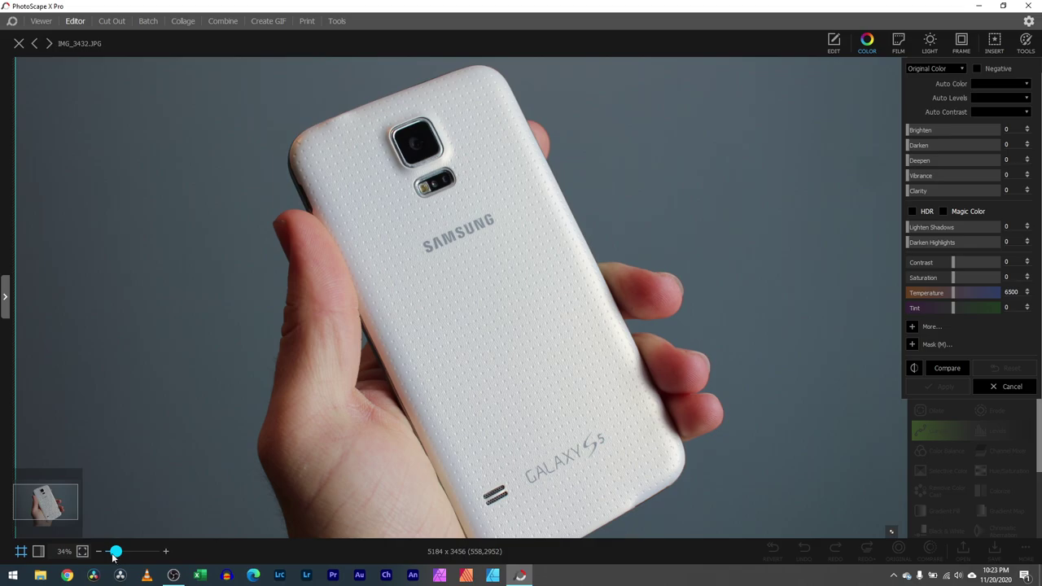
pyautogui.moveTo(115, 552); pyautogui.dragTo(113, 554)
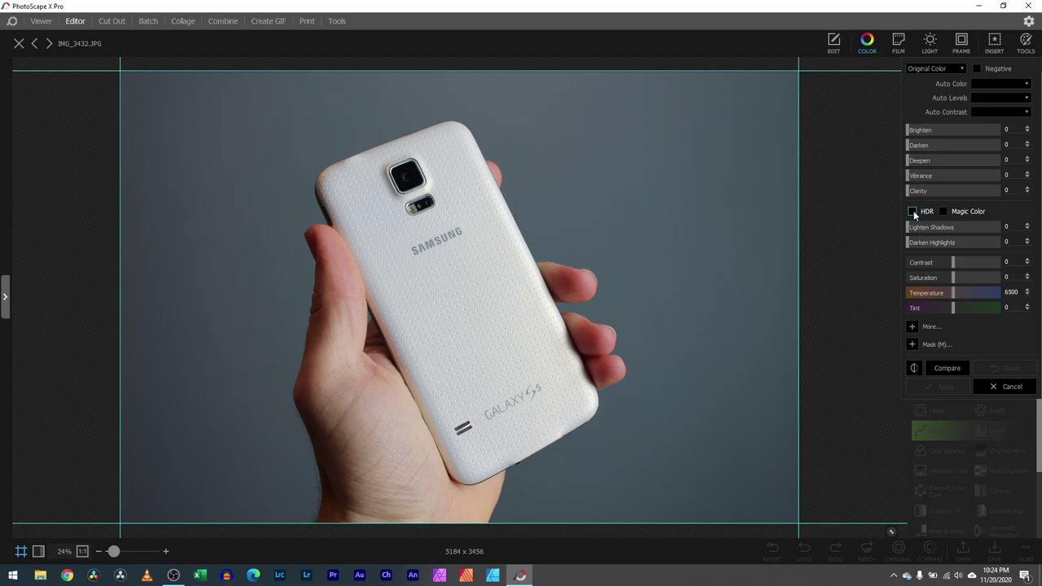
# Compare the photo with and without HDR, leave HDR on, and toggle Protect skin tones off and on
pyautogui.click(913, 212)
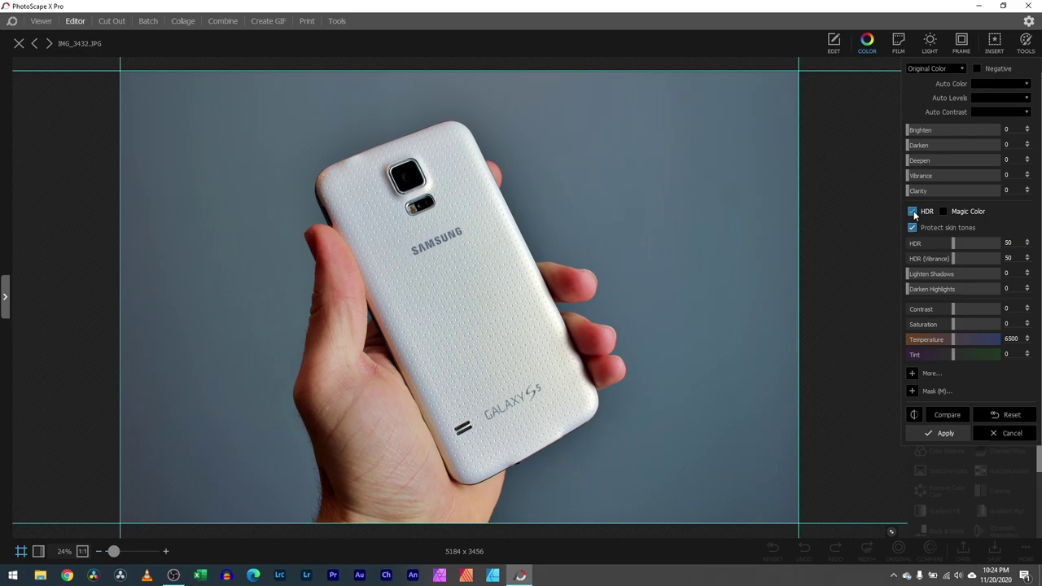
pyautogui.click(913, 212)
pyautogui.click(913, 212)
pyautogui.click(913, 211)
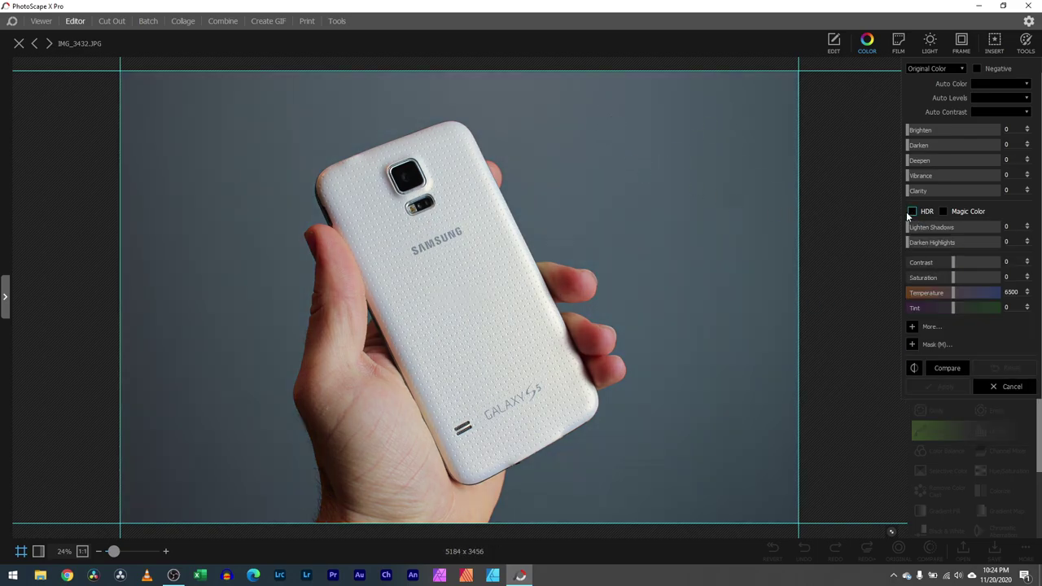
pyautogui.click(911, 212)
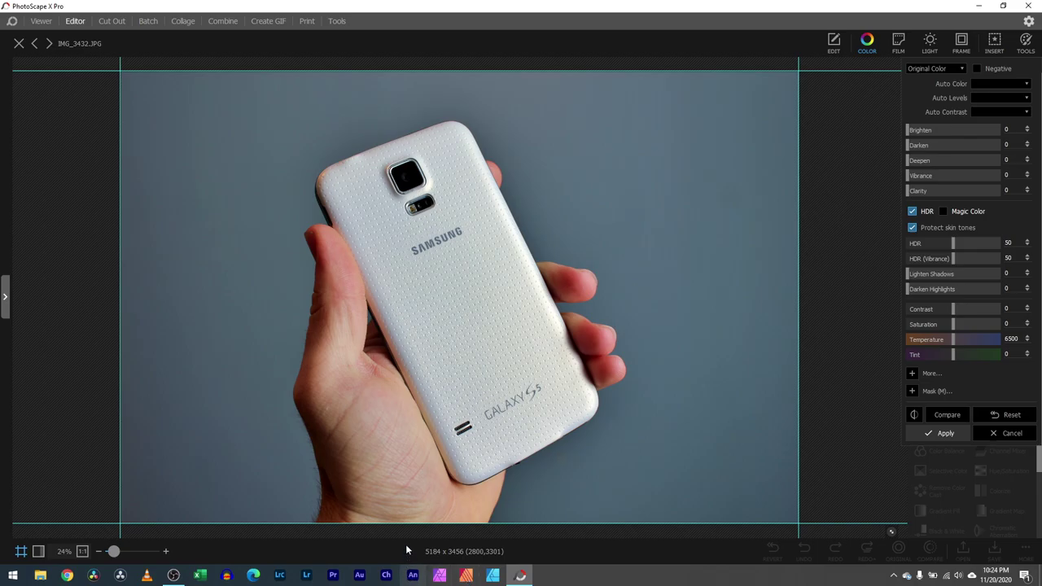
pyautogui.click(914, 212)
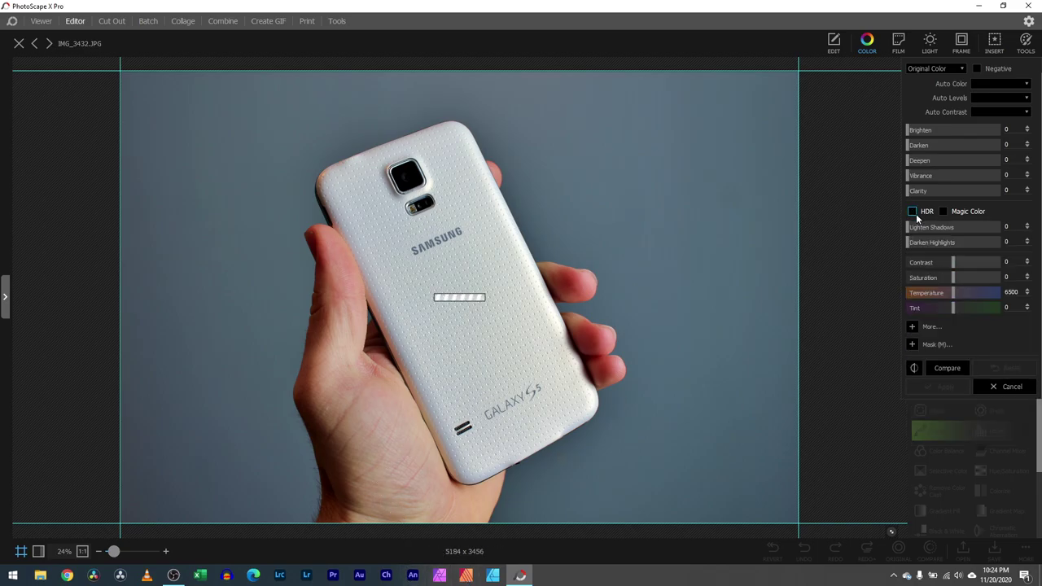
pyautogui.click(913, 213)
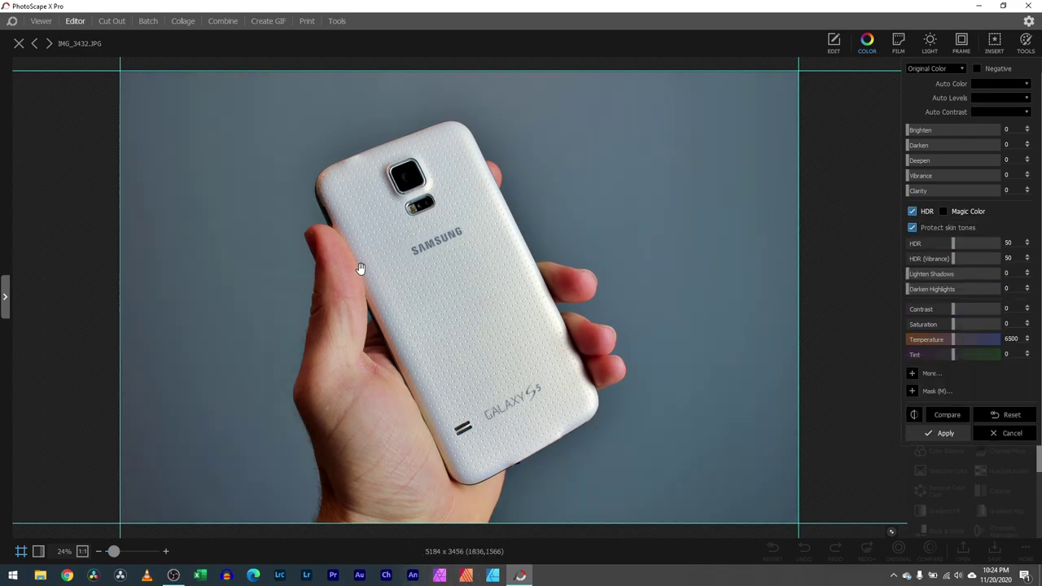
pyautogui.click(913, 229)
pyautogui.click(913, 229)
# Keep skin tones protected, swap HDR for Magic Color, and inspect the phone close up
pyautogui.click(913, 229)
pyautogui.click(913, 228)
pyautogui.click(912, 213)
pyautogui.click(943, 212)
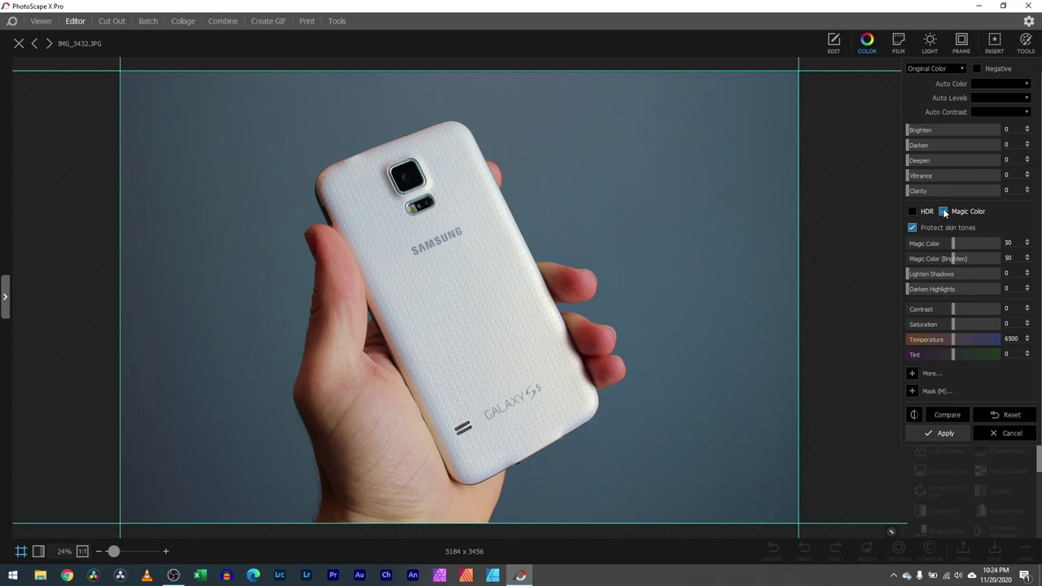
pyautogui.moveTo(113, 552); pyautogui.dragTo(119, 552)
pyautogui.moveTo(46, 504)
pyautogui.mouseDown()
pyautogui.moveTo(39, 495)
pyautogui.moveTo(52, 507)
pyautogui.mouseUp()
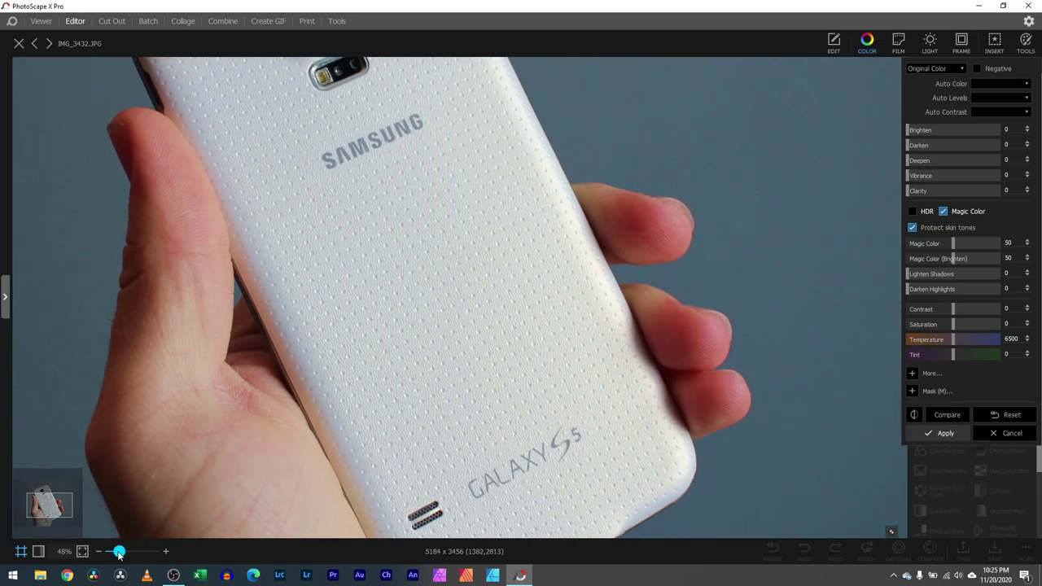
pyautogui.moveTo(119, 552); pyautogui.dragTo(113, 552)
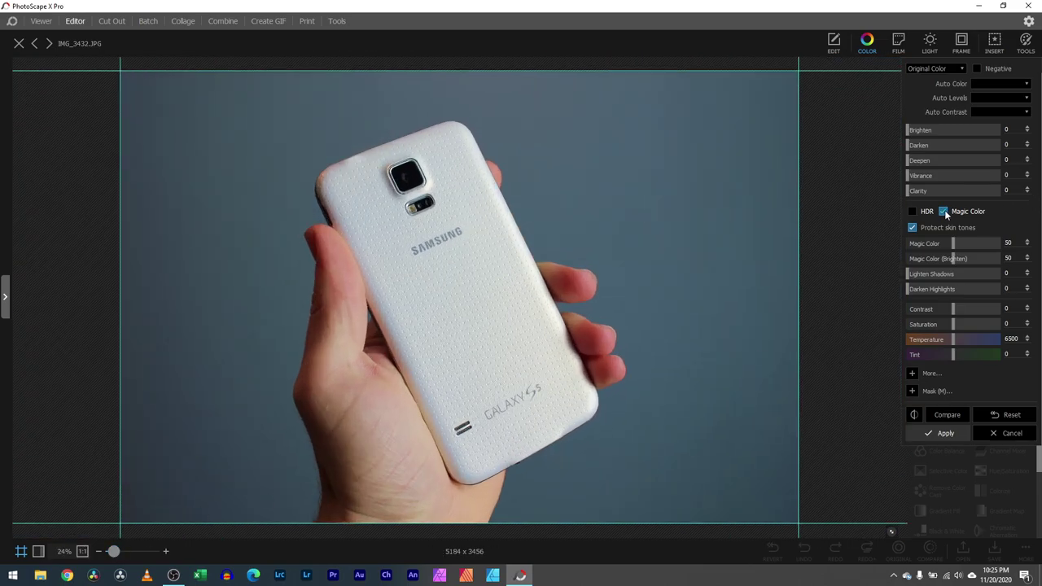
# Turn off Magic Color, try raising Lighten Shadows, then return it to 0
pyautogui.click(943, 213)
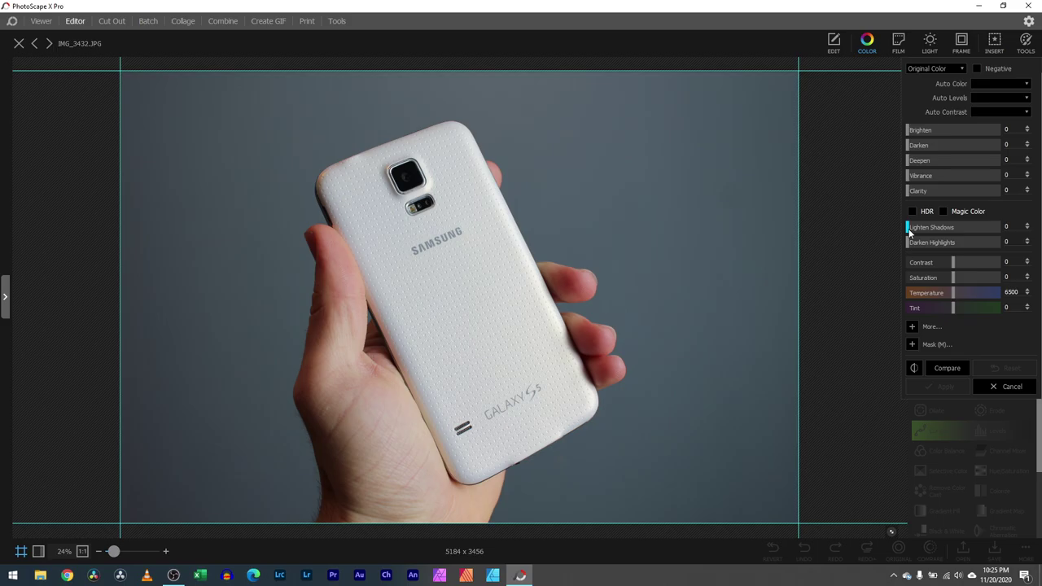
pyautogui.moveTo(909, 232); pyautogui.dragTo(947, 234)
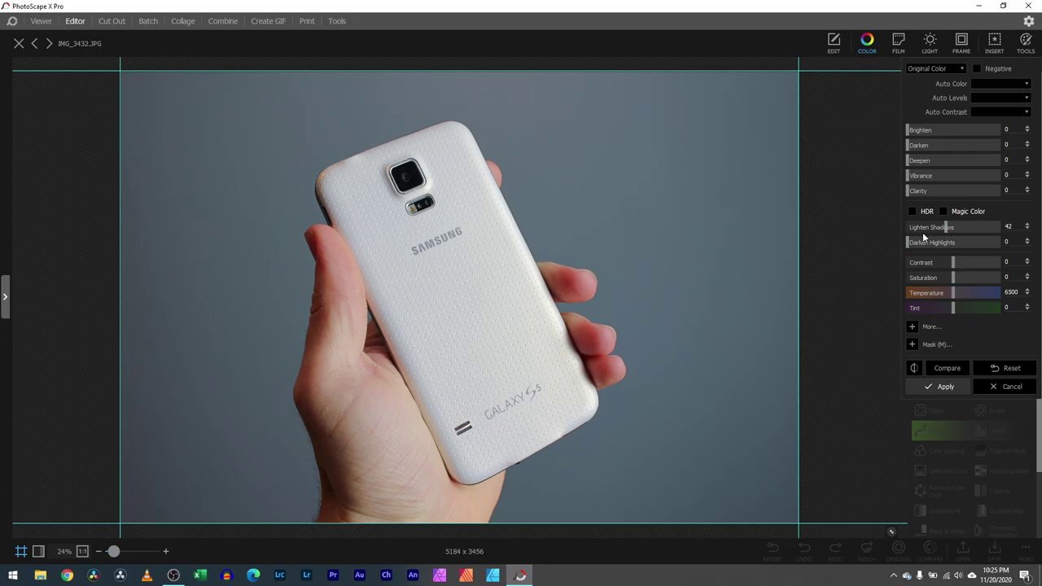
pyautogui.moveTo(944, 232); pyautogui.dragTo(903, 236)
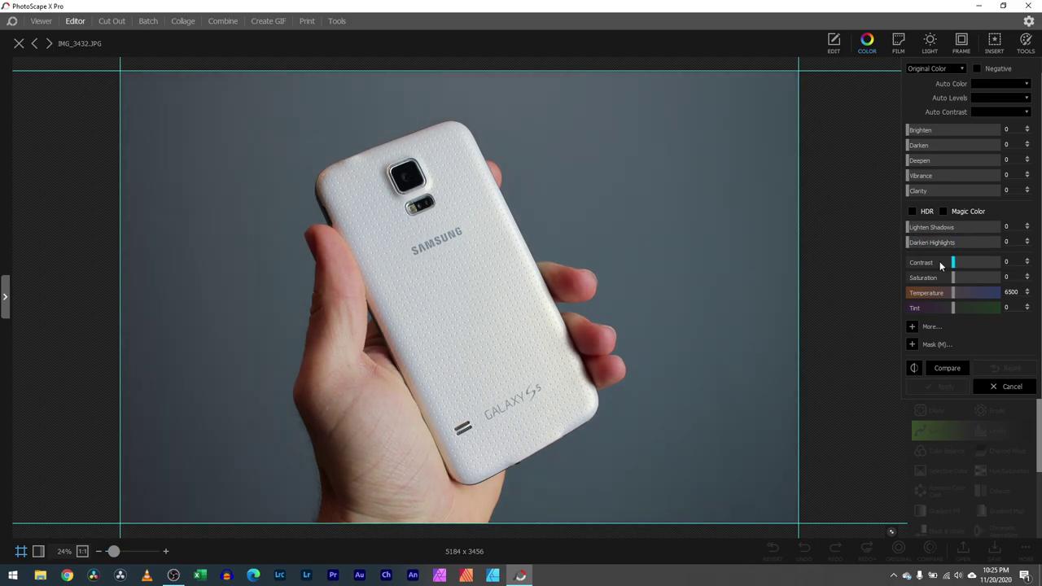
pyautogui.moveTo(952, 263); pyautogui.dragTo(982, 260)
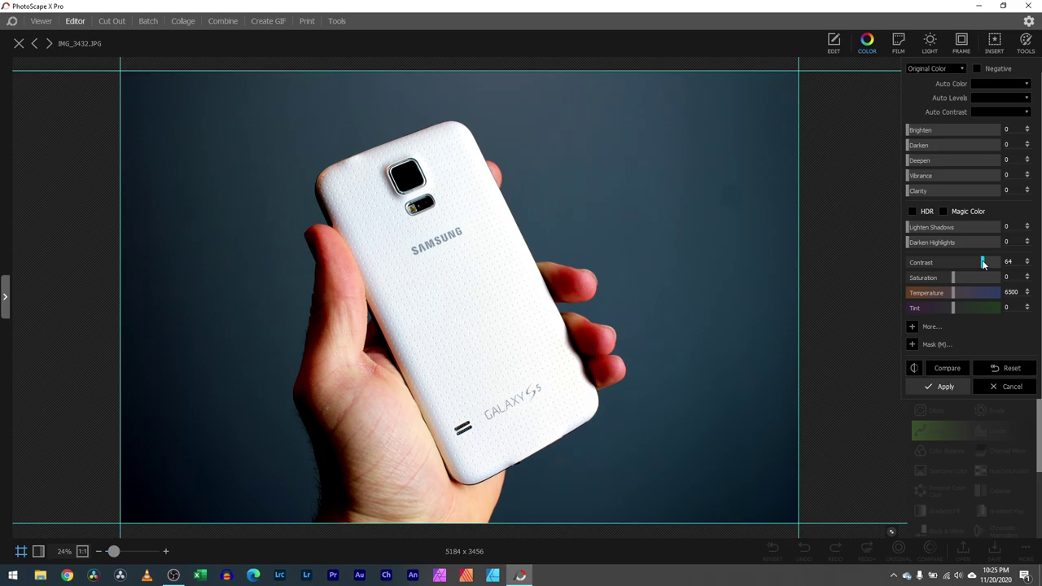
pyautogui.moveTo(983, 264)
pyautogui.mouseDown()
pyautogui.moveTo(929, 265)
pyautogui.moveTo(948, 259)
pyautogui.moveTo(975, 282)
pyautogui.moveTo(990, 279)
pyautogui.mouseUp()
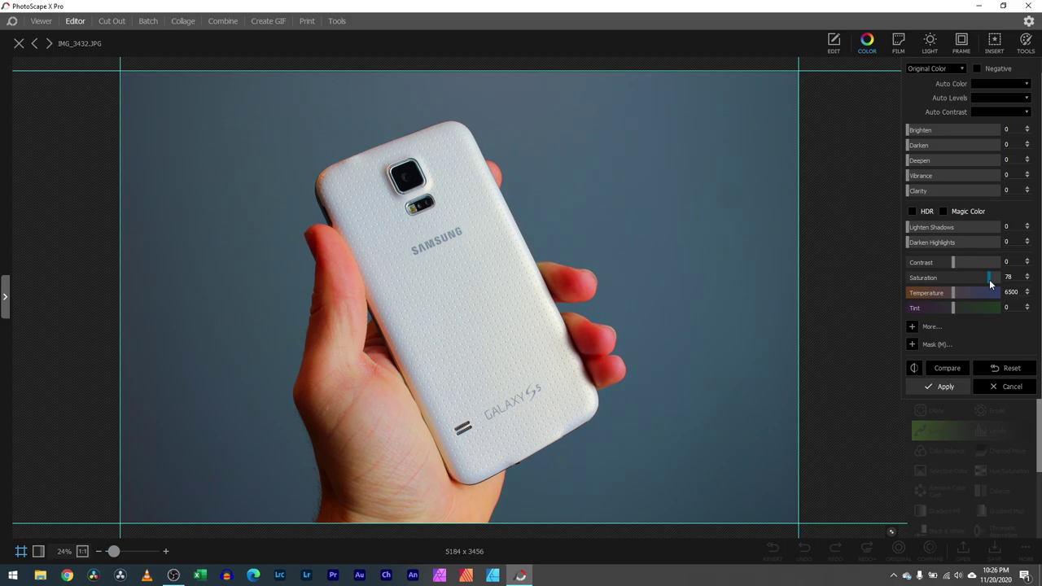
pyautogui.moveTo(990, 279); pyautogui.dragTo(955, 279)
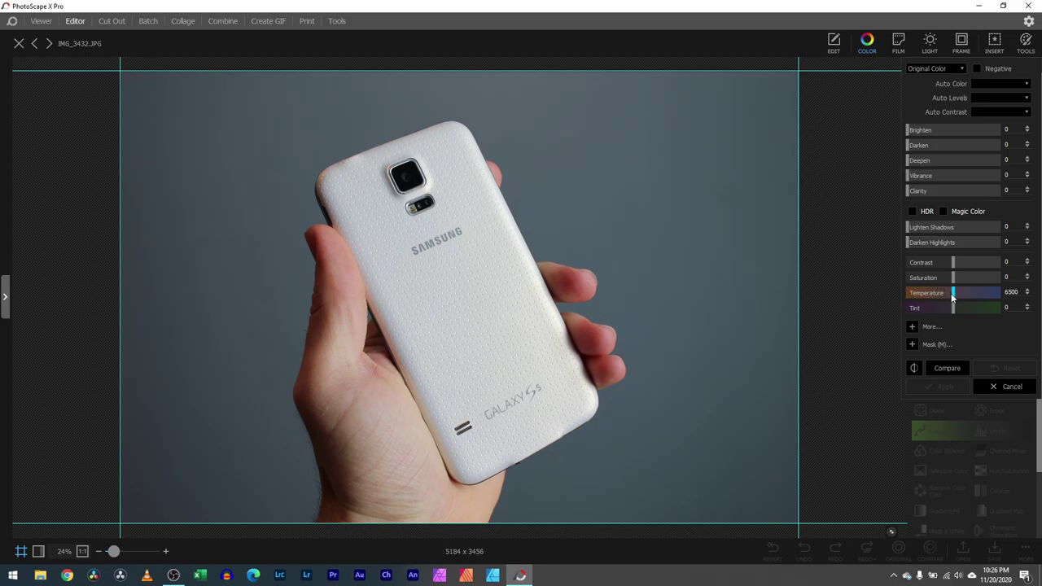
pyautogui.moveTo(955, 299); pyautogui.dragTo(951, 298)
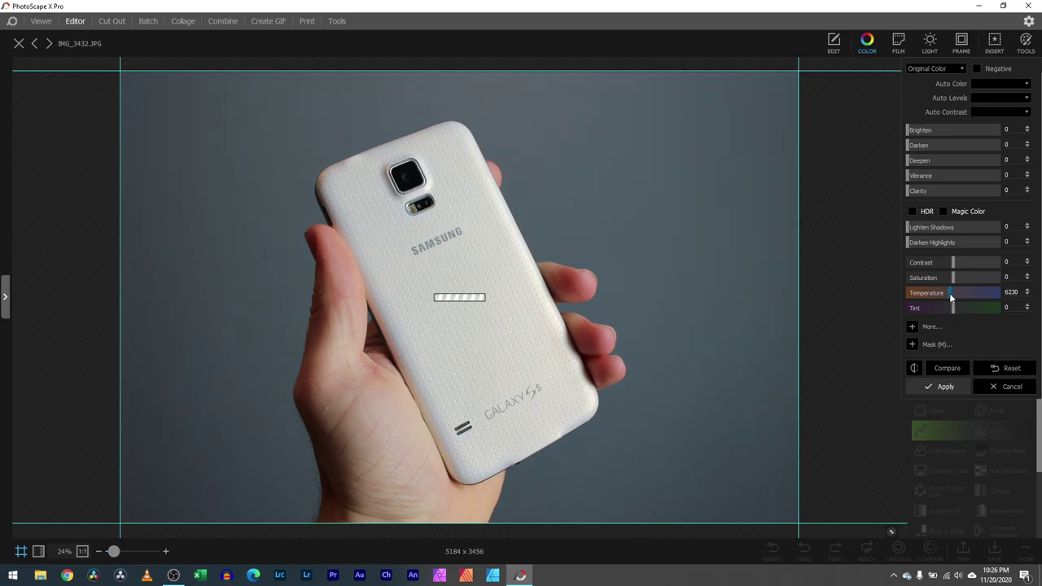
pyautogui.moveTo(950, 293); pyautogui.dragTo(930, 292)
pyautogui.moveTo(923, 294); pyautogui.dragTo(984, 290)
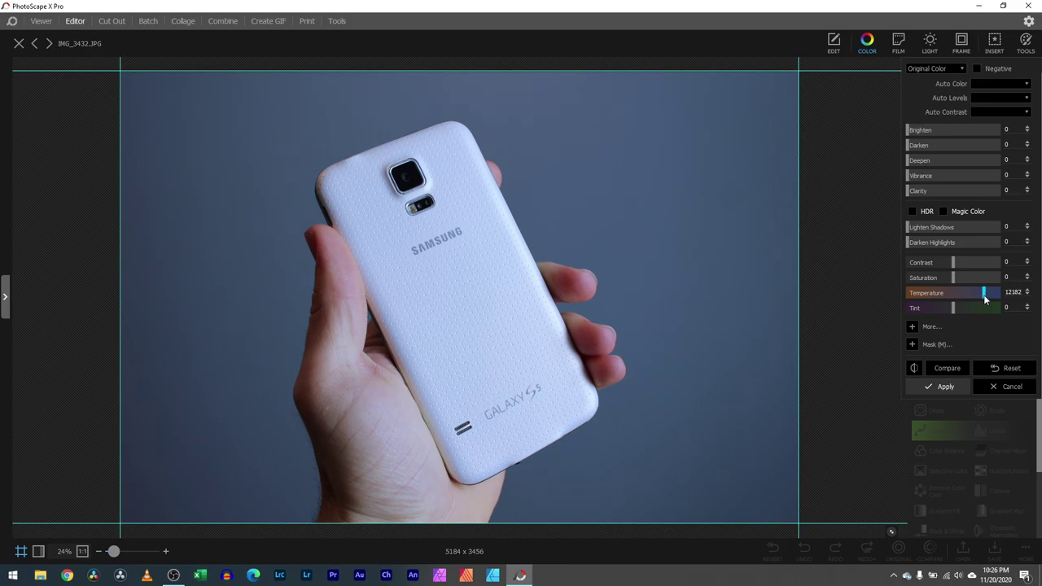
pyautogui.moveTo(985, 294); pyautogui.dragTo(953, 291)
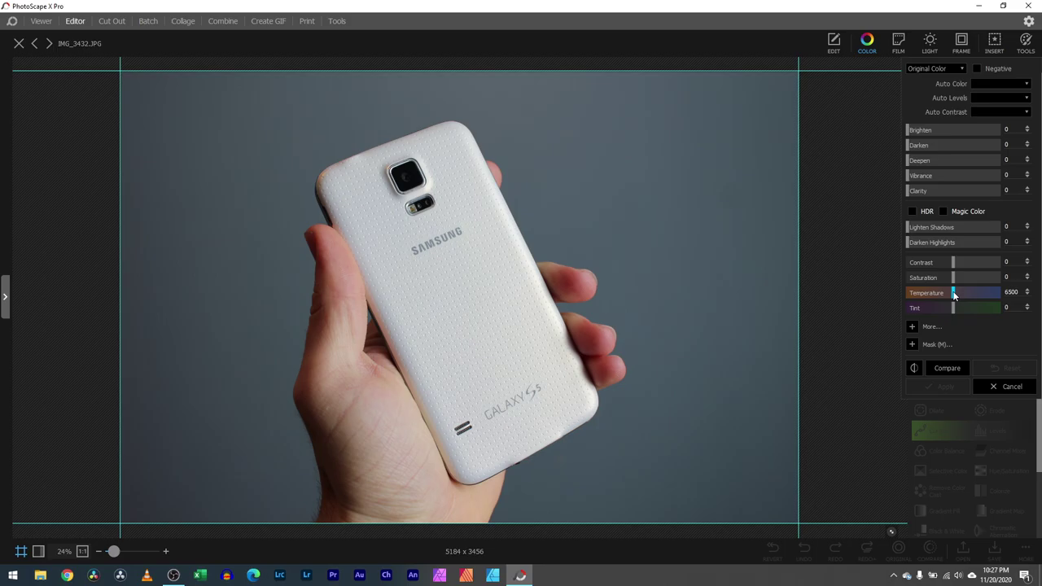
pyautogui.moveTo(955, 294)
pyautogui.mouseDown()
pyautogui.moveTo(964, 295)
pyautogui.moveTo(950, 295)
pyautogui.mouseUp()
# Try cooler and warmer Temperature settings with a green Tint of about 60
pyautogui.moveTo(955, 298); pyautogui.dragTo(989, 307)
pyautogui.moveTo(954, 292); pyautogui.dragTo(927, 295)
pyautogui.moveTo(988, 306); pyautogui.dragTo(957, 298)
pyautogui.click(953, 295)
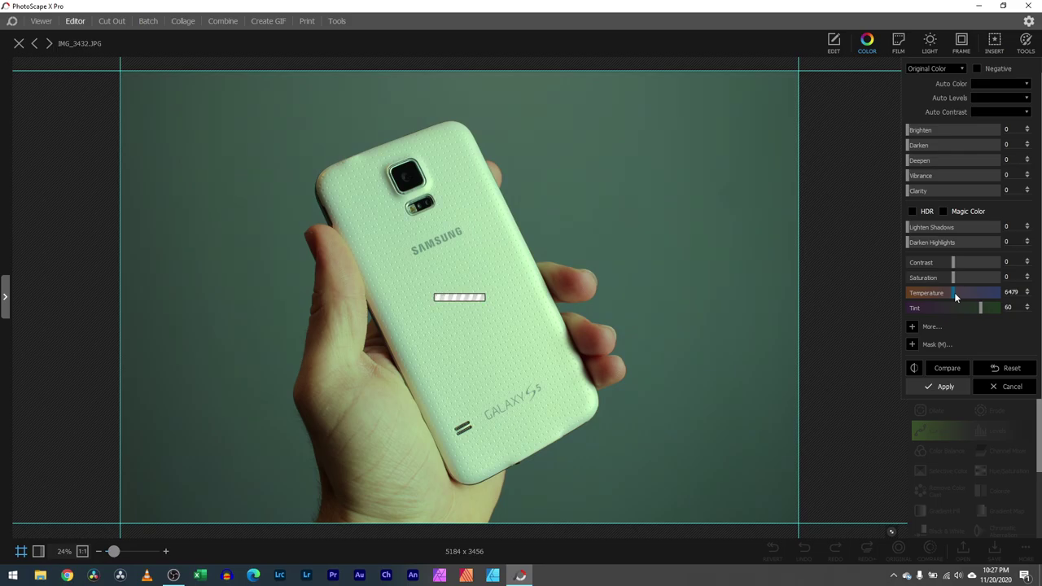
# Set the value to 0 and reset Tint to 0 and Temperature to 6500
pyautogui.click(1027, 294)
pyautogui.write('0')
pyautogui.press('Return')
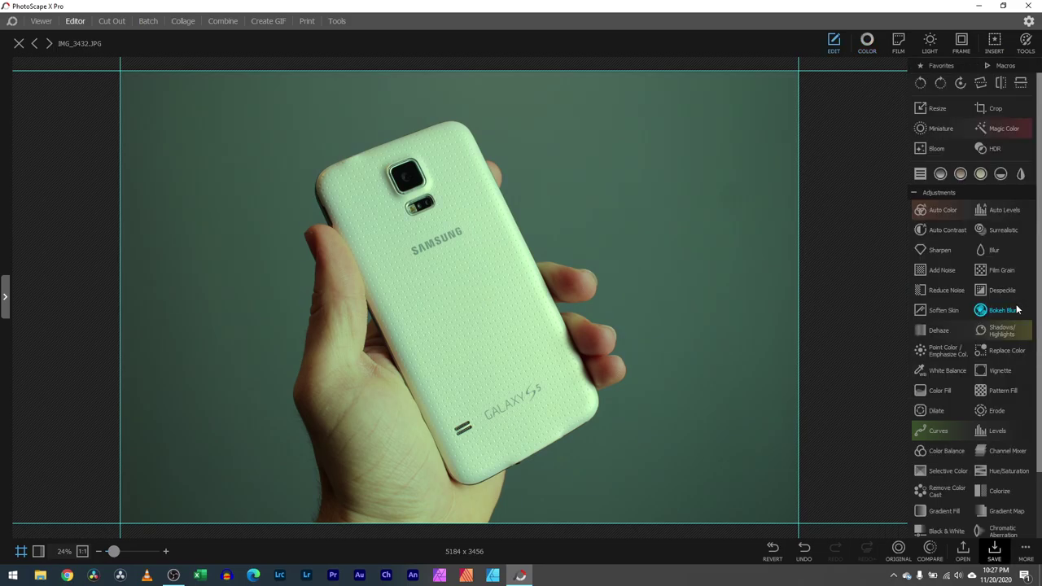
pyautogui.click(867, 40)
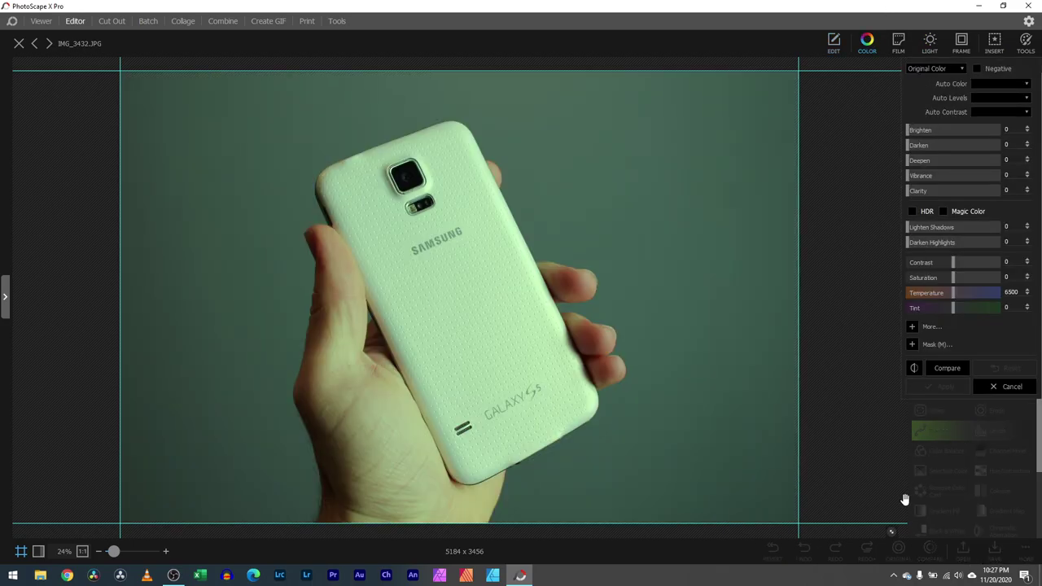
pyautogui.click(1007, 386)
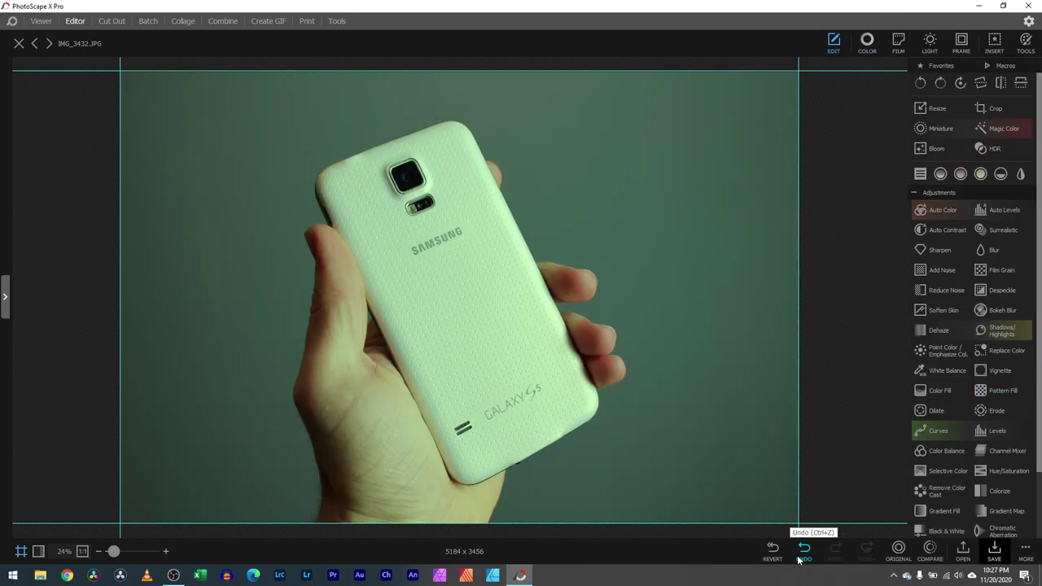
pyautogui.click(871, 47)
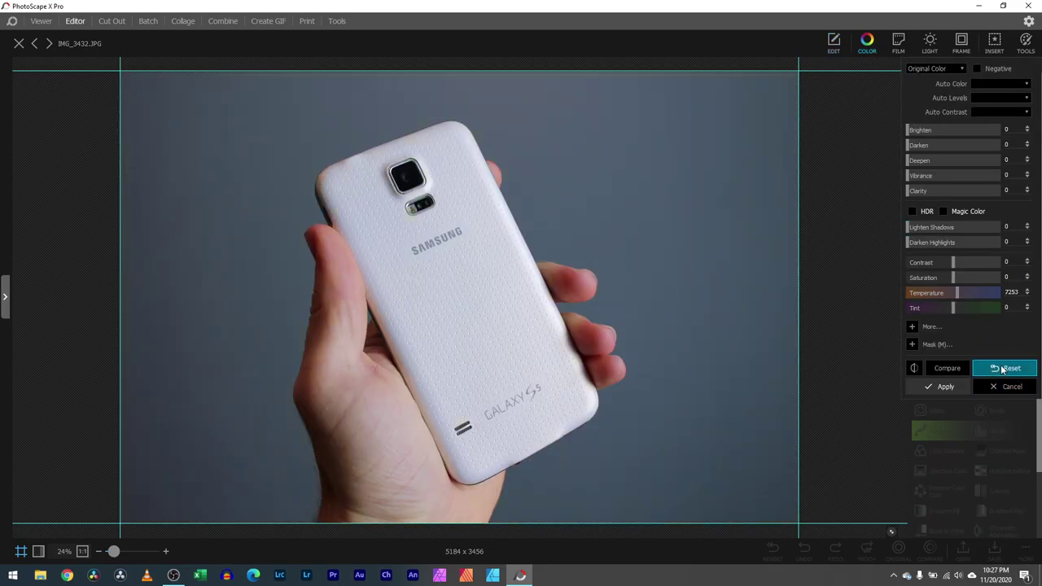
pyautogui.click(1003, 369)
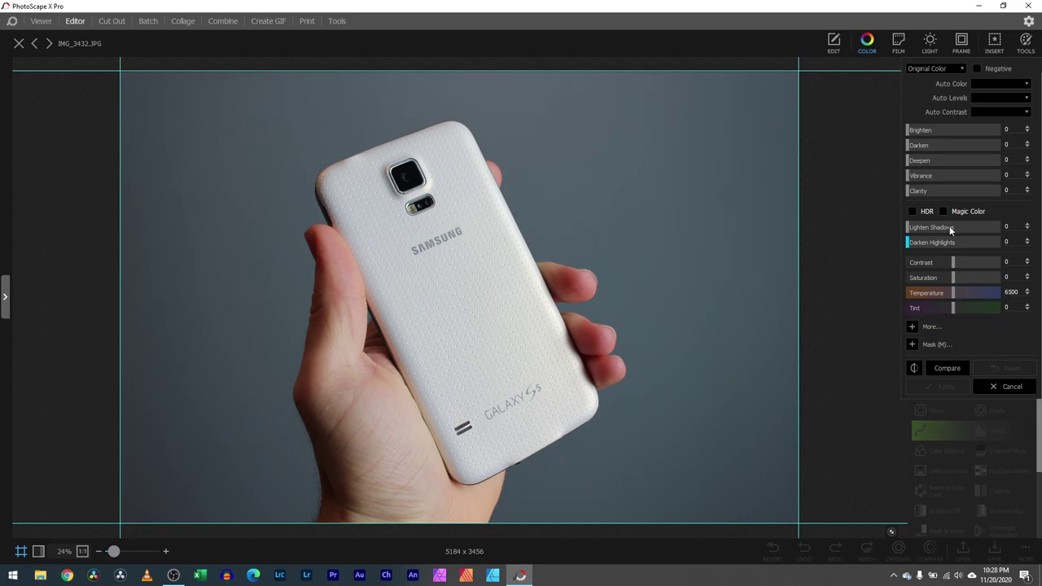
# Reveal the extra sliders, try Exposure and Gamma Correction at -27, then reset Gamma to 0
pyautogui.click(911, 326)
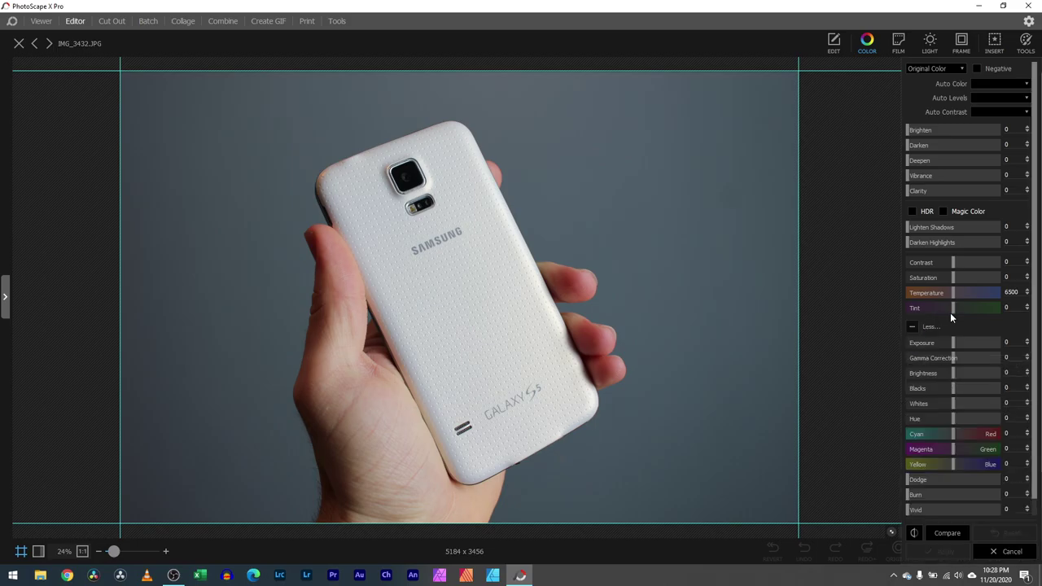
pyautogui.scroll(-1, 956, 311)
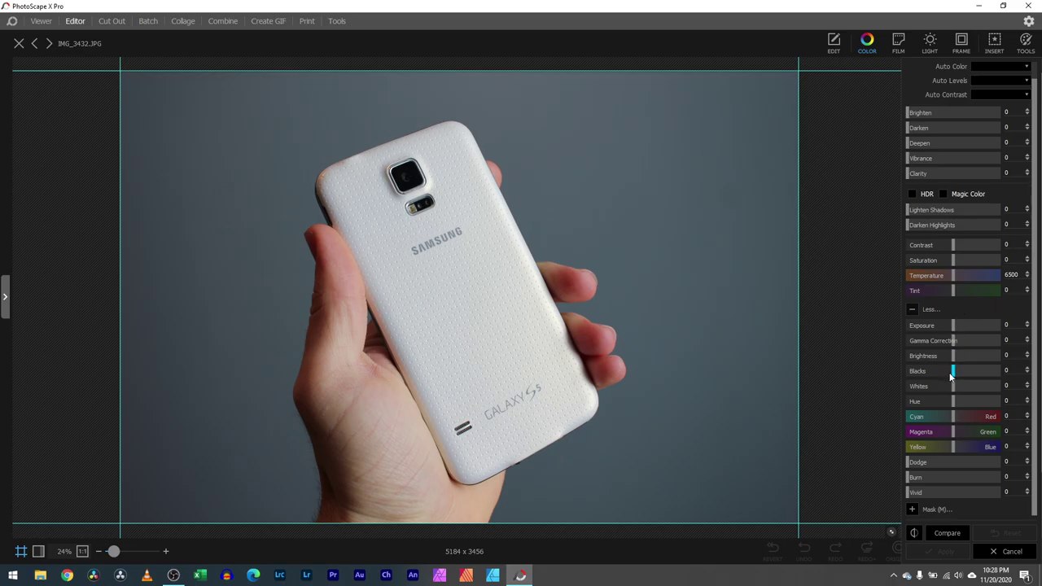
pyautogui.moveTo(953, 327); pyautogui.dragTo(975, 326)
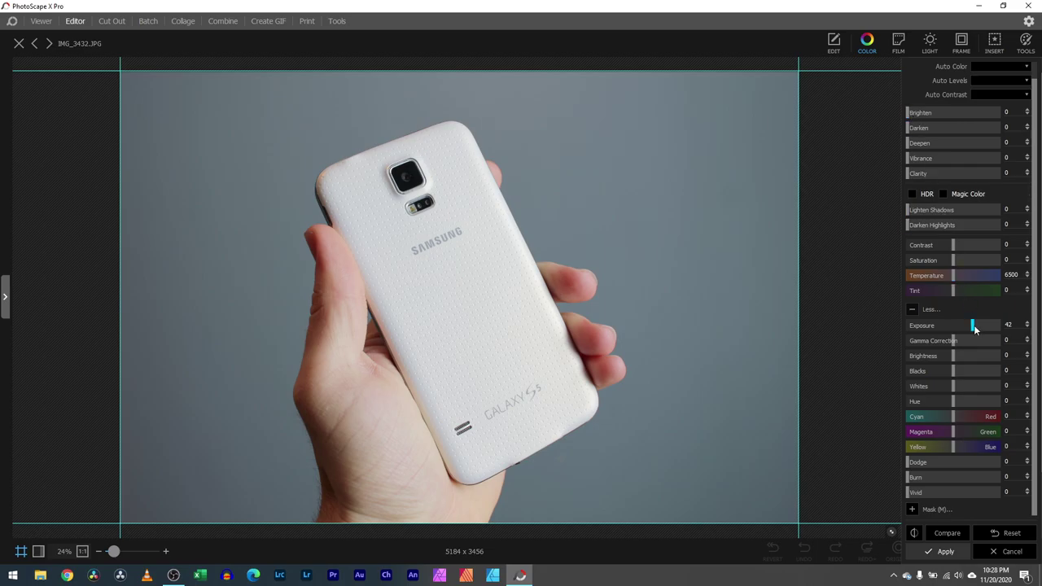
pyautogui.moveTo(974, 325); pyautogui.dragTo(954, 325)
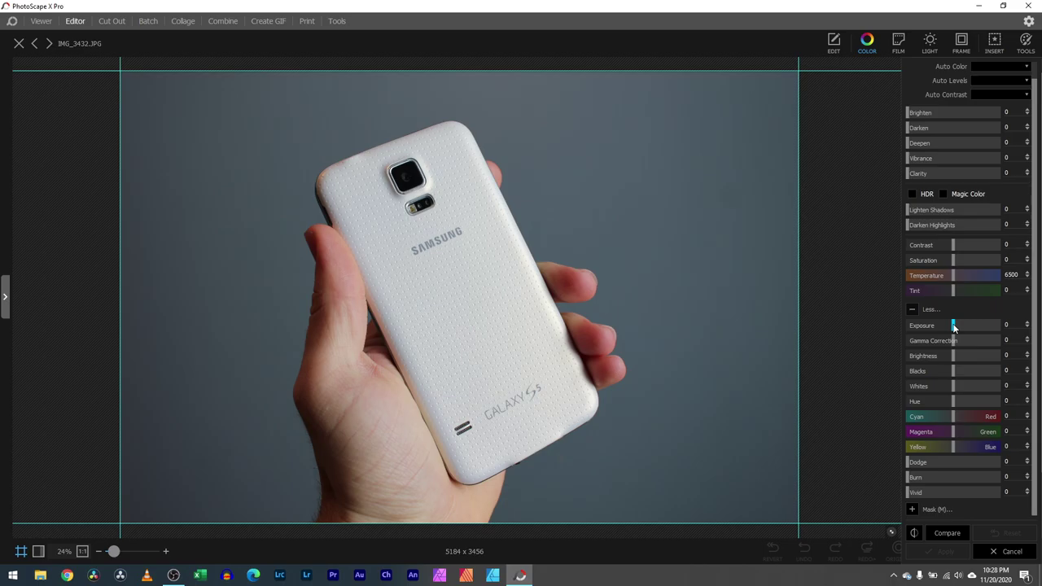
pyautogui.moveTo(953, 341)
pyautogui.mouseDown()
pyautogui.moveTo(968, 346)
pyautogui.moveTo(941, 340)
pyautogui.mouseUp()
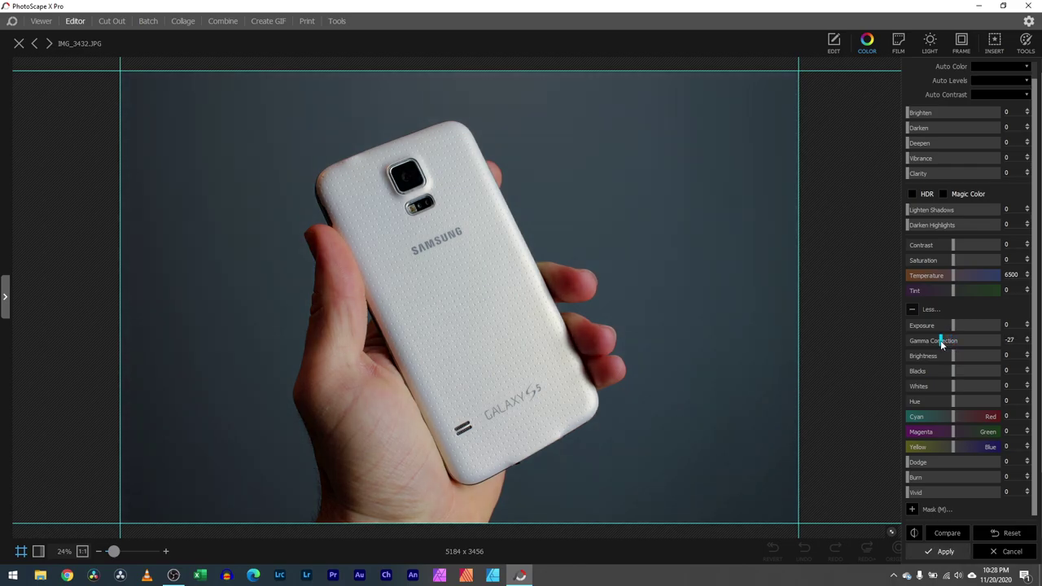
pyautogui.moveTo(941, 340); pyautogui.dragTo(954, 345)
pyautogui.doubleClick(955, 346)
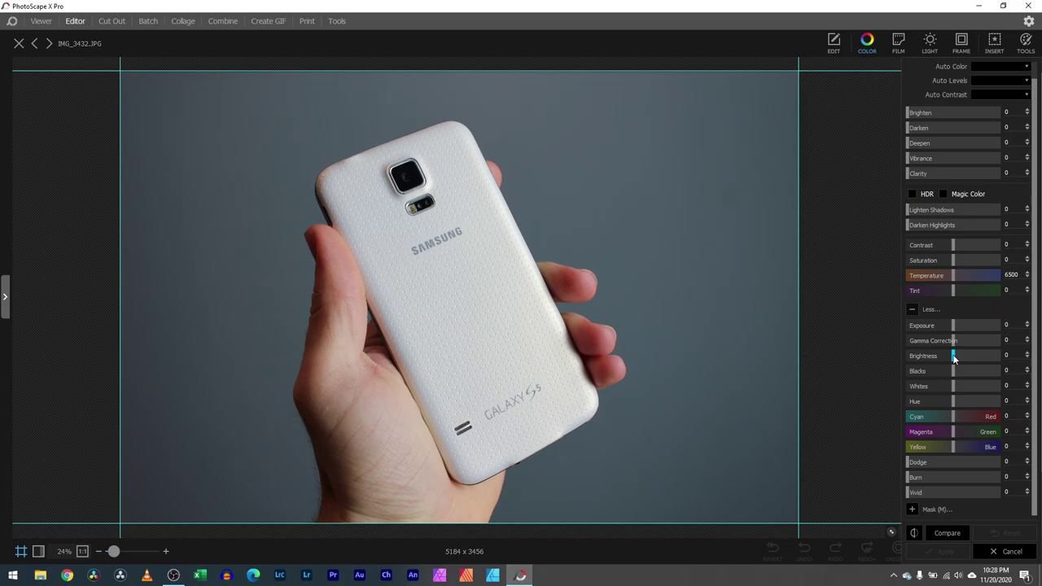
pyautogui.moveTo(953, 354)
pyautogui.mouseDown()
pyautogui.moveTo(969, 355)
pyautogui.moveTo(950, 354)
pyautogui.mouseUp()
pyautogui.moveTo(953, 370)
pyautogui.mouseDown()
pyautogui.moveTo(990, 371)
pyautogui.moveTo(919, 374)
pyautogui.moveTo(955, 376)
pyautogui.mouseUp()
pyautogui.moveTo(953, 386)
pyautogui.mouseDown()
pyautogui.moveTo(990, 389)
pyautogui.moveTo(928, 383)
pyautogui.moveTo(952, 386)
pyautogui.mouseUp()
pyautogui.moveTo(954, 398); pyautogui.dragTo(984, 407)
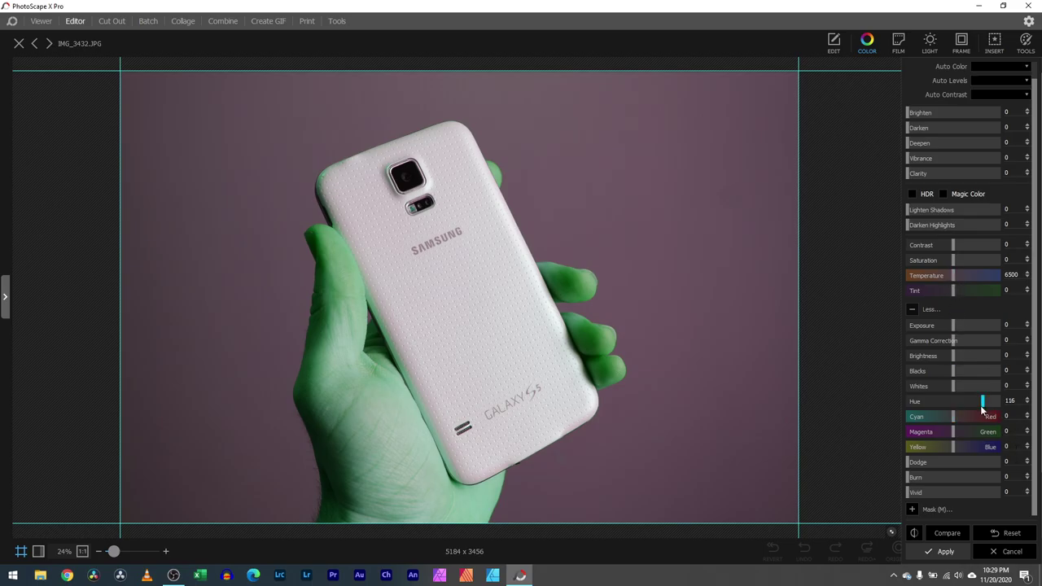
pyautogui.moveTo(982, 406); pyautogui.dragTo(953, 407)
pyautogui.doubleClick(954, 407)
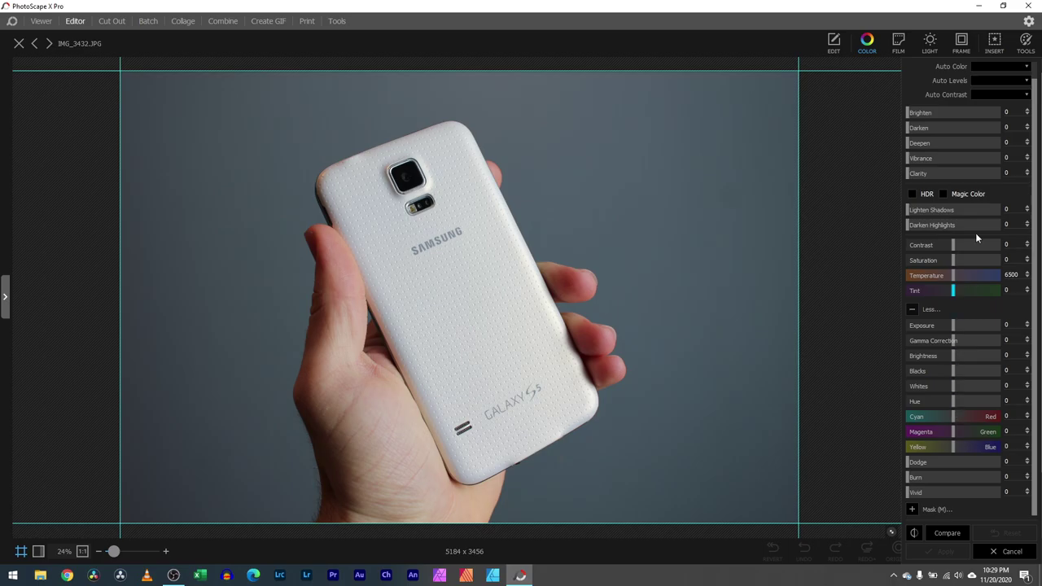
pyautogui.click(978, 69)
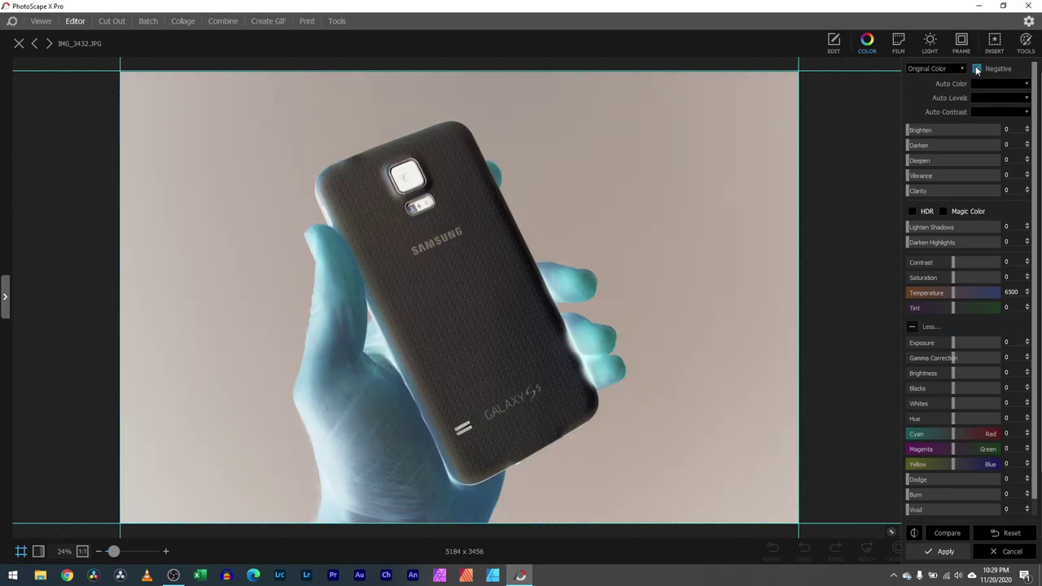
pyautogui.click(978, 69)
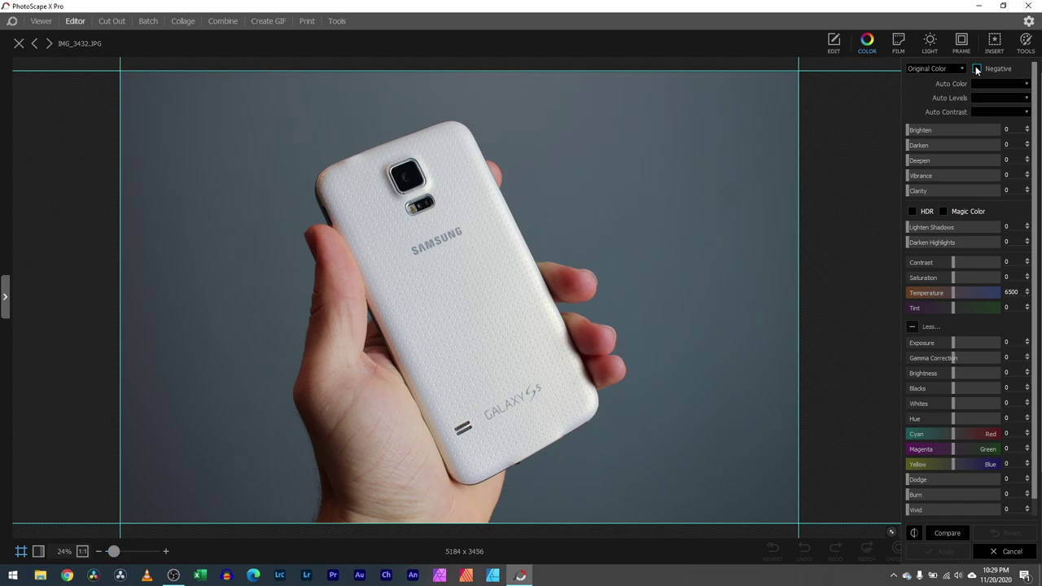
pyautogui.click(978, 69)
pyautogui.click(978, 69)
pyautogui.moveTo(954, 418); pyautogui.dragTo(917, 410)
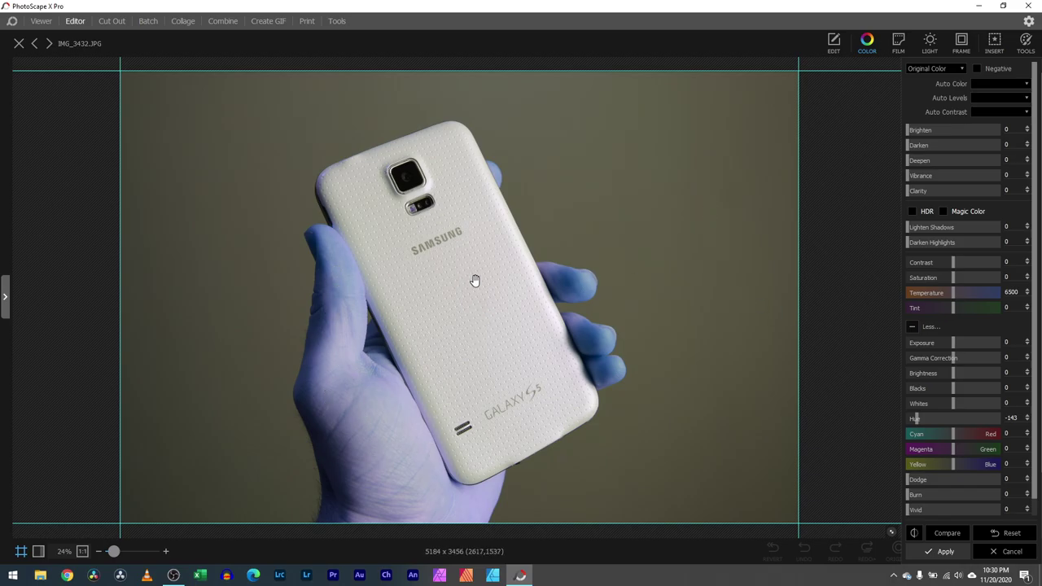
pyautogui.doubleClick(968, 418)
pyautogui.moveTo(967, 420)
pyautogui.mouseDown()
pyautogui.moveTo(998, 419)
pyautogui.moveTo(974, 419)
pyautogui.mouseUp()
pyautogui.doubleClick(969, 419)
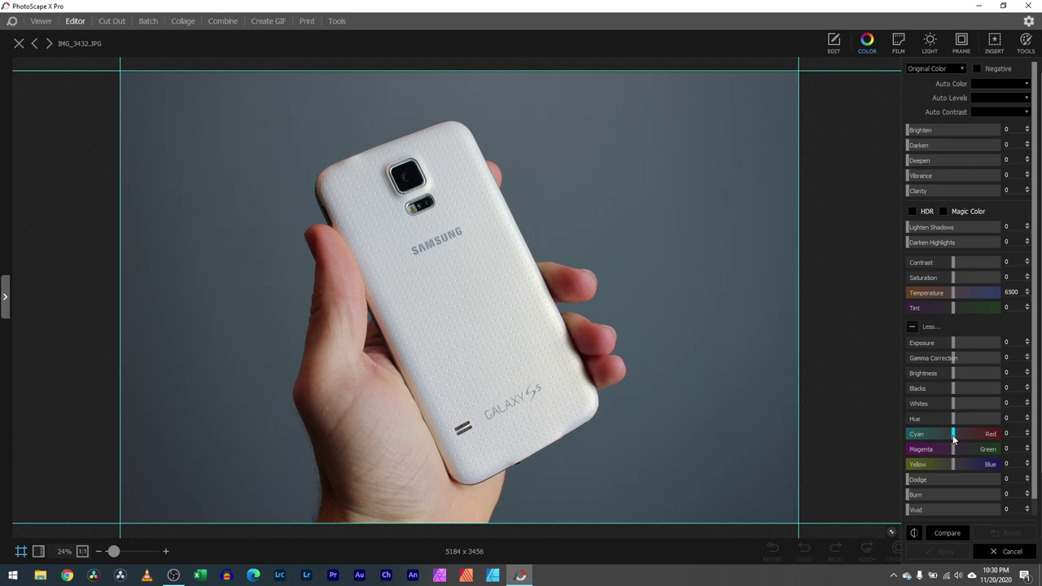
# Try shifting the Cyan–Red balance toward red and strong cyan, then reset it to 0
pyautogui.moveTo(953, 435)
pyautogui.mouseDown()
pyautogui.moveTo(974, 432)
pyautogui.moveTo(941, 433)
pyautogui.mouseUp()
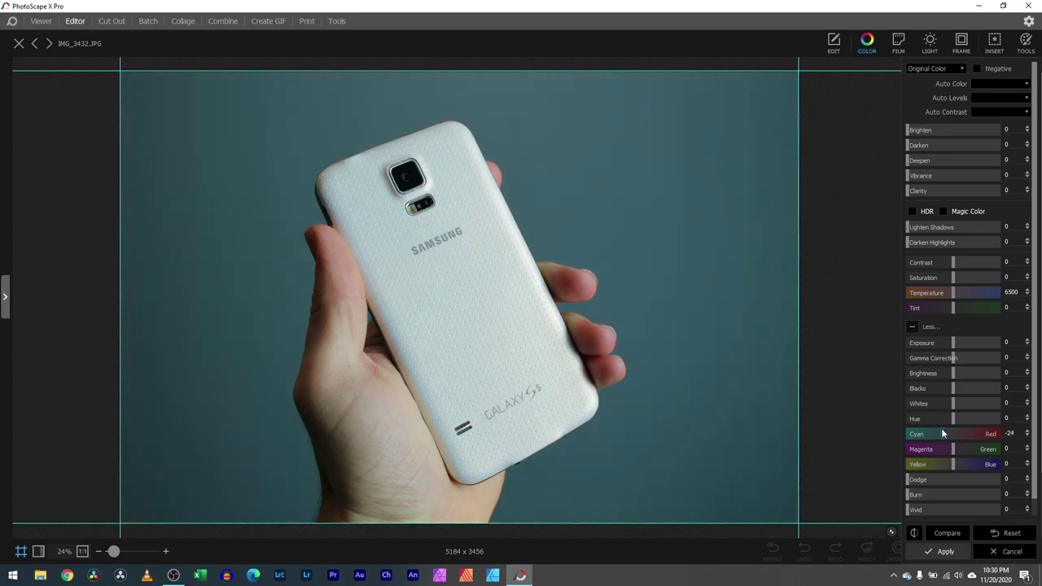
pyautogui.moveTo(942, 431); pyautogui.dragTo(941, 430)
pyautogui.moveTo(113, 552); pyautogui.dragTo(113, 553)
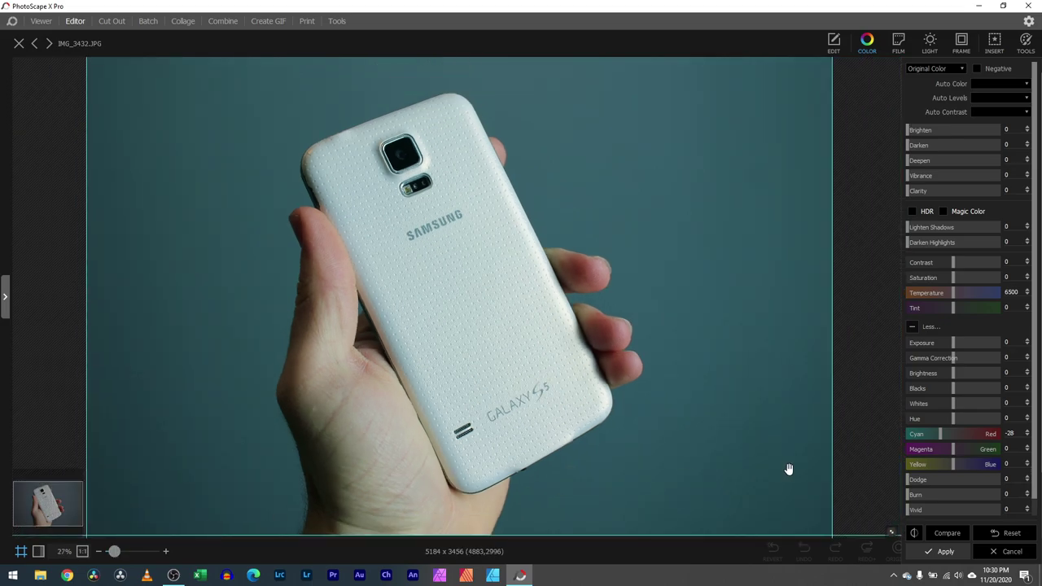
pyautogui.moveTo(943, 434); pyautogui.dragTo(955, 437)
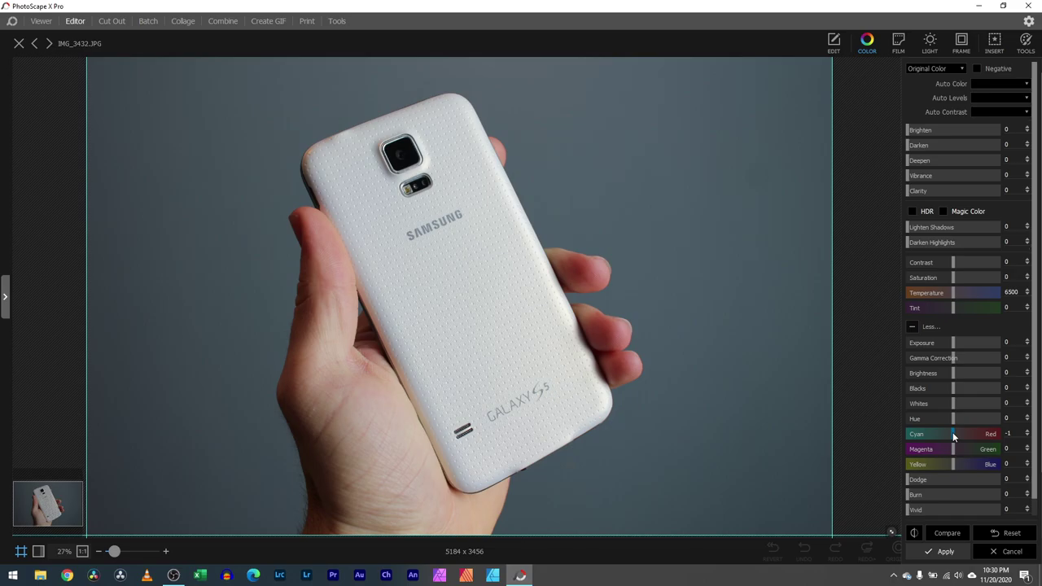
pyautogui.moveTo(953, 434); pyautogui.dragTo(928, 432)
pyautogui.doubleClick(929, 431)
# Shift the Magenta–Green balance toward magenta, then toward green
pyautogui.scroll(-1, 953, 436)
pyautogui.moveTo(954, 441)
pyautogui.mouseDown()
pyautogui.moveTo(935, 439)
pyautogui.moveTo(969, 437)
pyautogui.moveTo(954, 437)
pyautogui.mouseUp()
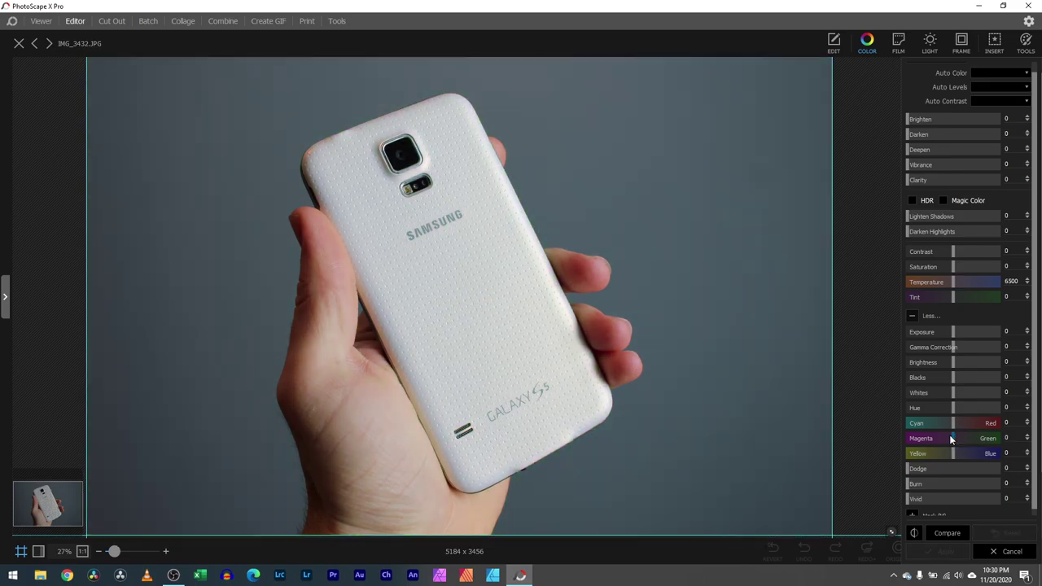
pyautogui.moveTo(950, 436)
pyautogui.mouseDown()
pyautogui.moveTo(964, 436)
pyautogui.moveTo(952, 433)
pyautogui.mouseUp()
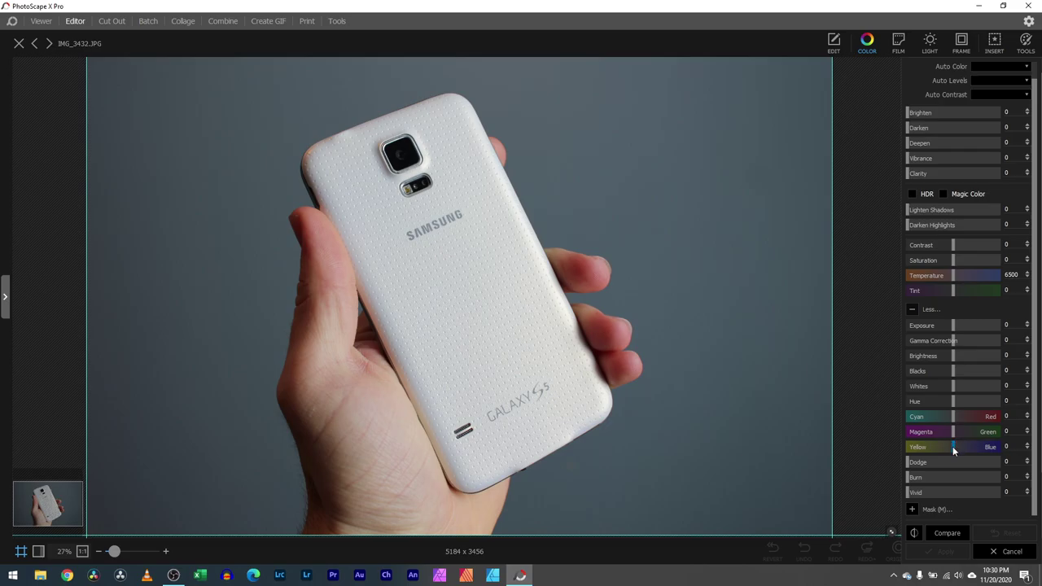
# Try a yellow cast with the Yellow–Blue slider, then return it to 0
pyautogui.moveTo(953, 446)
pyautogui.mouseDown()
pyautogui.moveTo(915, 442)
pyautogui.moveTo(969, 452)
pyautogui.mouseUp()
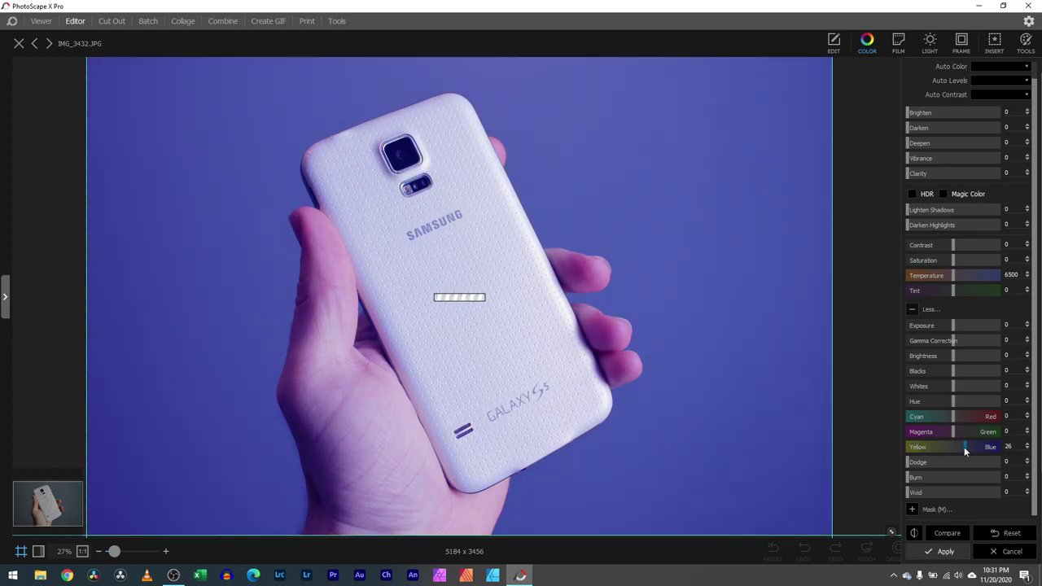
pyautogui.moveTo(964, 447)
pyautogui.mouseDown()
pyautogui.moveTo(910, 461)
pyautogui.moveTo(966, 462)
pyautogui.moveTo(904, 461)
pyautogui.moveTo(932, 460)
pyautogui.mouseUp()
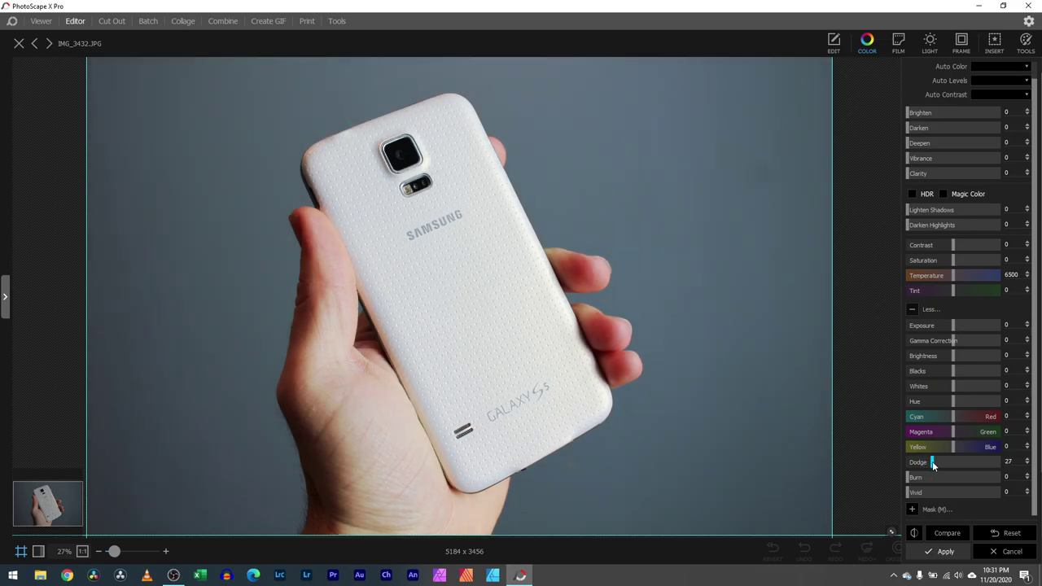
# Drag Dodge back to 0 to remove the brightening
pyautogui.moveTo(933, 461)
pyautogui.mouseDown()
pyautogui.moveTo(901, 463)
pyautogui.moveTo(910, 480)
pyautogui.moveTo(963, 476)
pyautogui.moveTo(945, 474)
pyautogui.mouseUp()
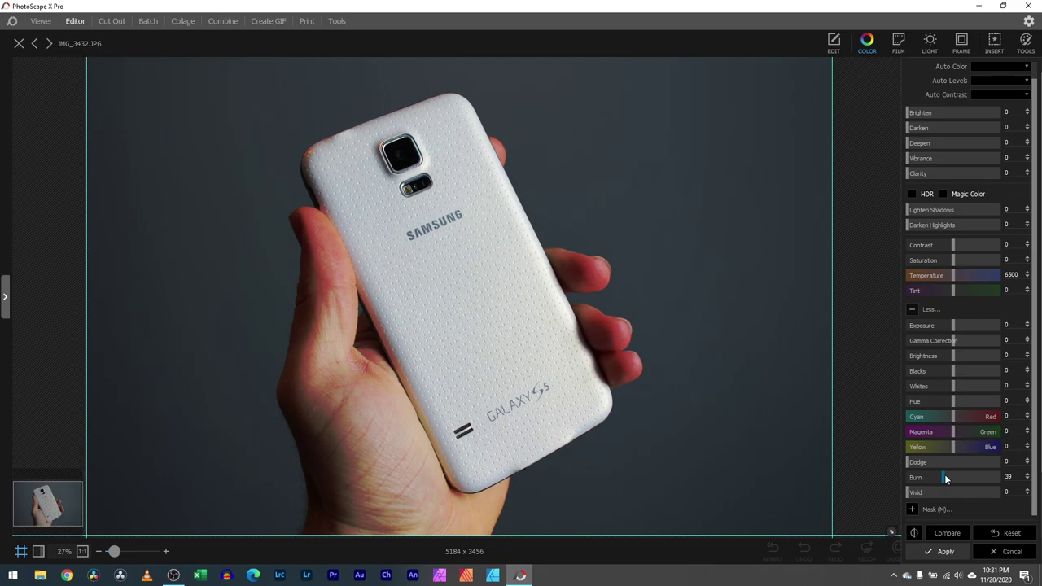
# Darken the photo further with Burn, then set Burn back to 0
pyautogui.moveTo(944, 476); pyautogui.dragTo(961, 476)
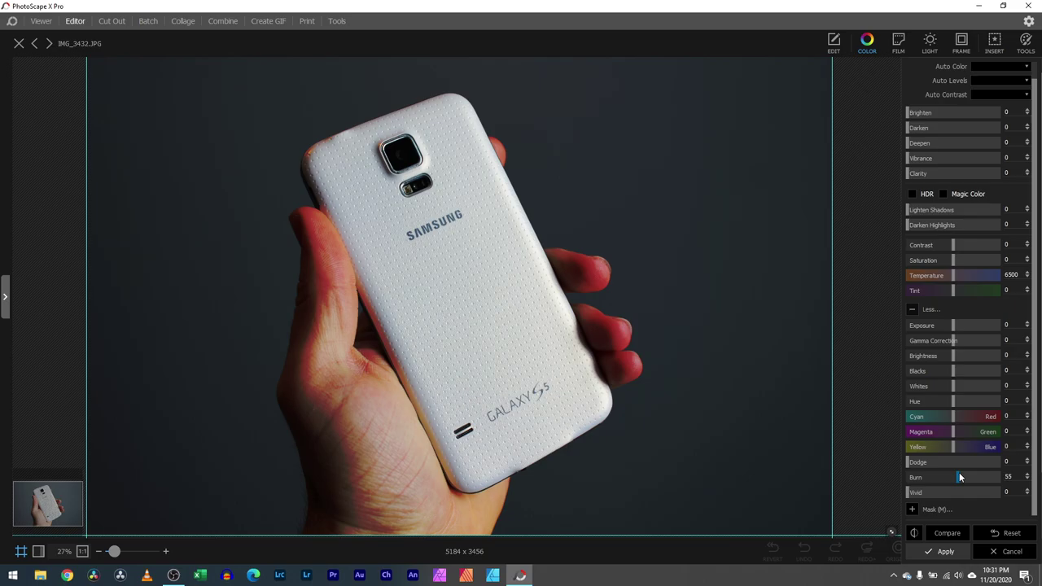
pyautogui.moveTo(960, 477)
pyautogui.mouseDown()
pyautogui.moveTo(900, 476)
pyautogui.moveTo(911, 494)
pyautogui.moveTo(969, 490)
pyautogui.mouseUp()
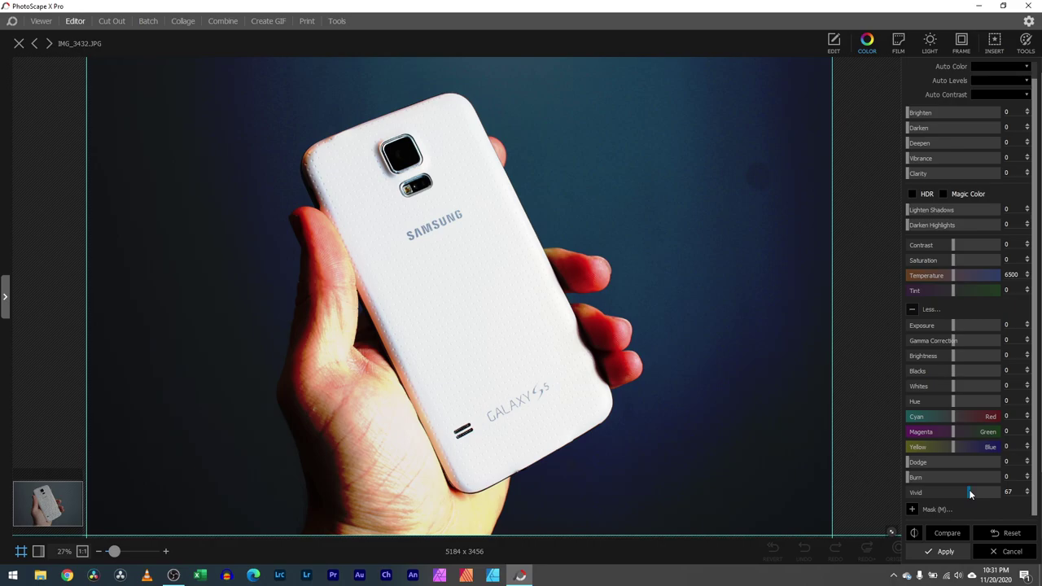
# Return the Vivid slider to 0 so the photo loses its vivid boost
pyautogui.moveTo(970, 489); pyautogui.dragTo(906, 488)
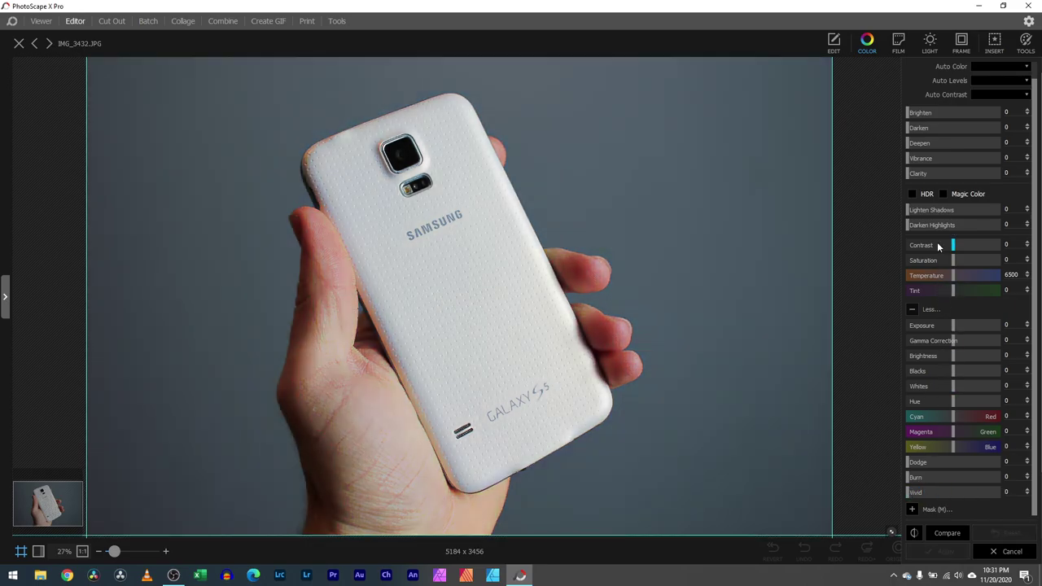
# Collapse the extra sliders with Less... and bring up the Mask brush options at size 50, hardness 0
pyautogui.click(913, 310)
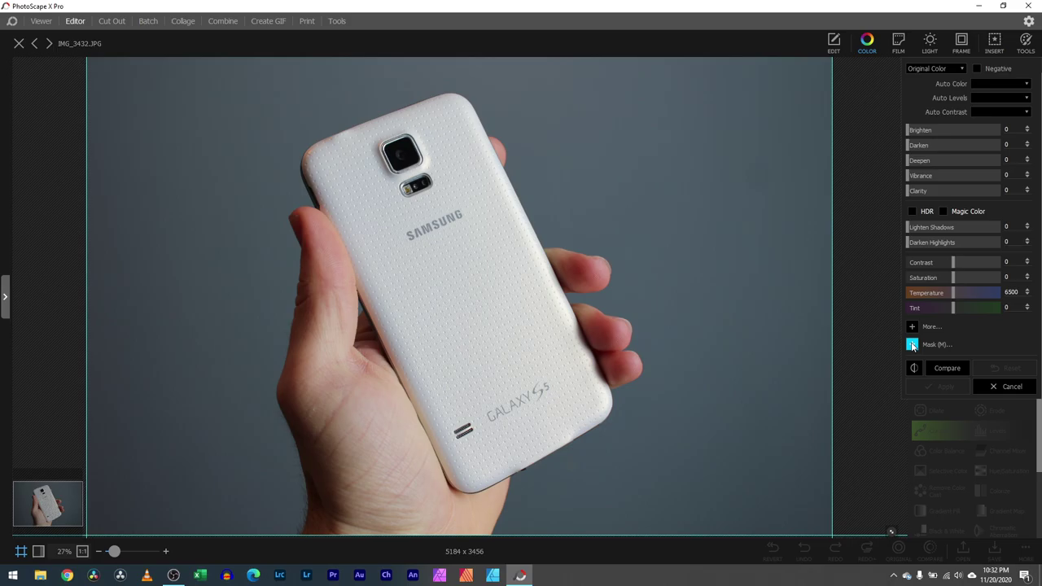
pyautogui.click(912, 344)
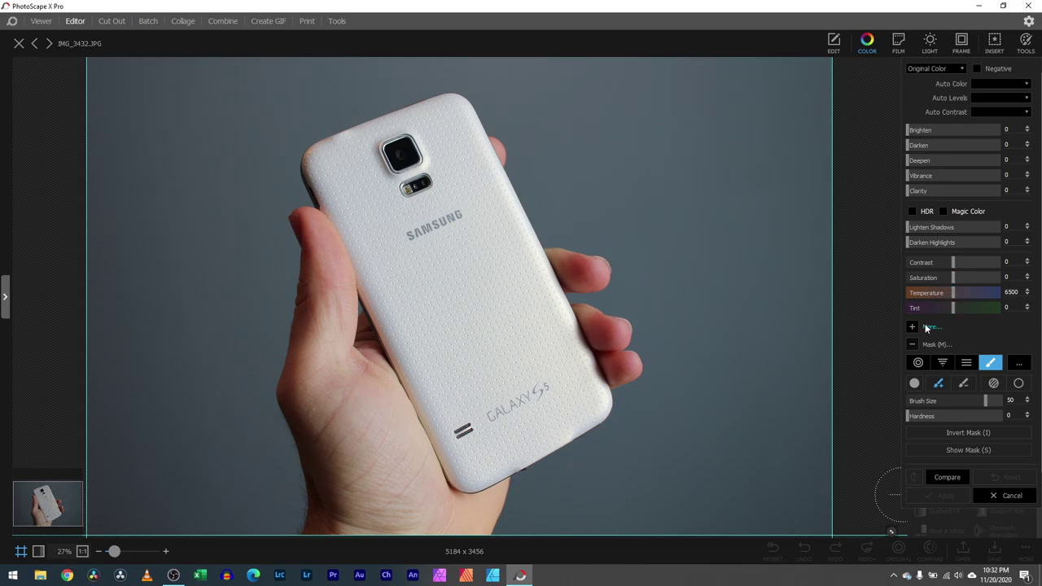
# With the Add brush at hardness 45, mask the phone's top-left corner, camera and flash
pyautogui.click(938, 382)
pyautogui.moveTo(334, 169)
pyautogui.mouseDown()
pyautogui.moveTo(452, 128)
pyautogui.moveTo(570, 378)
pyautogui.moveTo(565, 397)
pyautogui.moveTo(480, 424)
pyautogui.moveTo(454, 396)
pyautogui.moveTo(376, 209)
pyautogui.moveTo(343, 169)
pyautogui.moveTo(379, 278)
pyautogui.mouseUp()
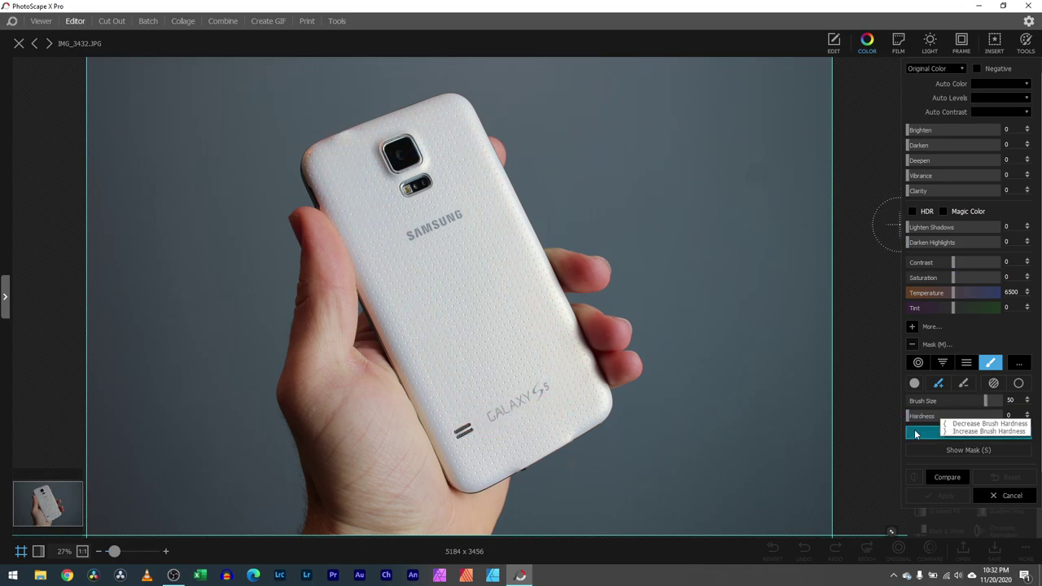
pyautogui.moveTo(909, 424); pyautogui.dragTo(949, 417)
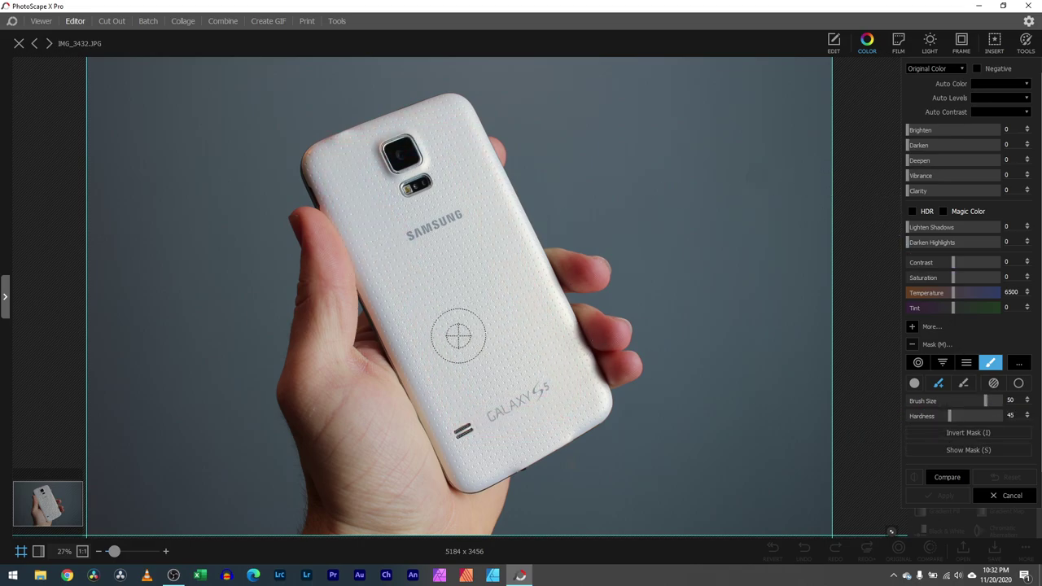
pyautogui.moveTo(417, 271)
pyautogui.mouseDown()
pyautogui.moveTo(376, 180)
pyautogui.moveTo(416, 143)
pyautogui.moveTo(418, 223)
pyautogui.moveTo(430, 167)
pyautogui.mouseUp()
# Zoom in on the camera area and extend the mask along the phone's top-left and left edges
pyautogui.scroll(2, 151, 506)
pyautogui.moveTo(62, 507); pyautogui.dragTo(41, 493)
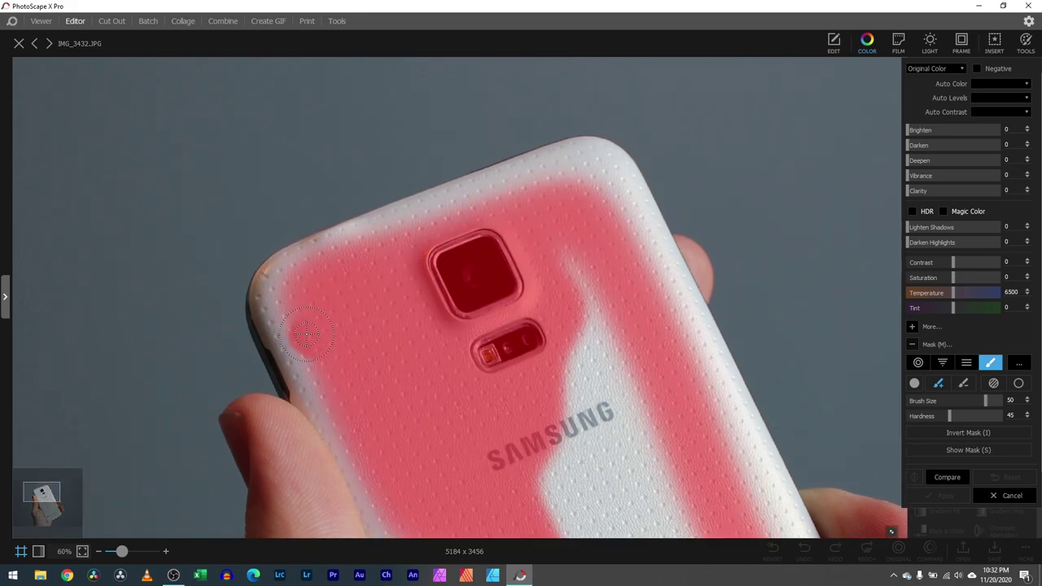
pyautogui.moveTo(279, 319)
pyautogui.mouseDown()
pyautogui.moveTo(280, 285)
pyautogui.moveTo(346, 248)
pyautogui.moveTo(611, 163)
pyautogui.moveTo(607, 175)
pyautogui.moveTo(537, 157)
pyautogui.moveTo(354, 238)
pyautogui.mouseUp()
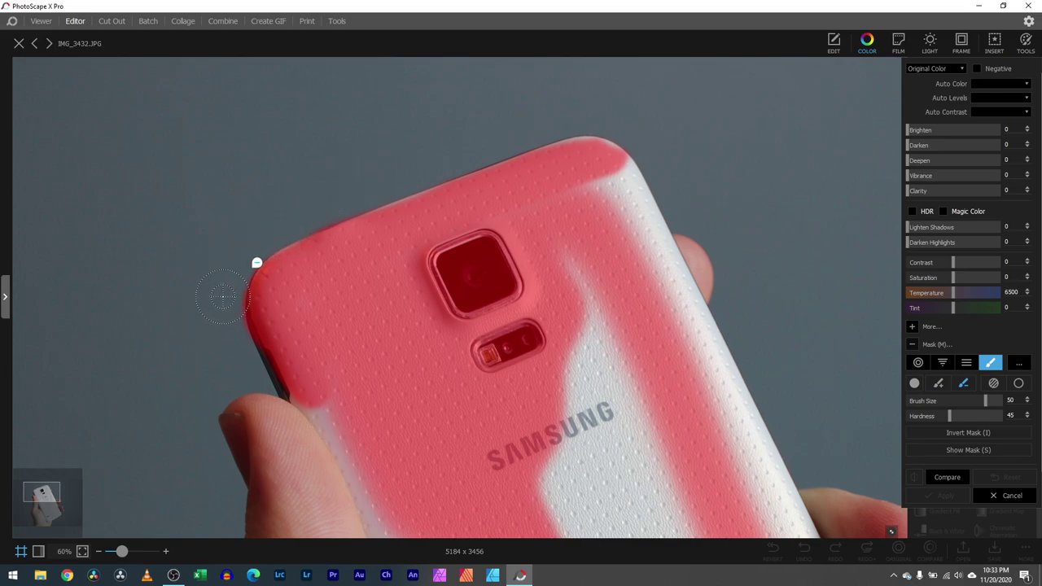
pyautogui.moveTo(222, 296); pyautogui.dragTo(233, 338)
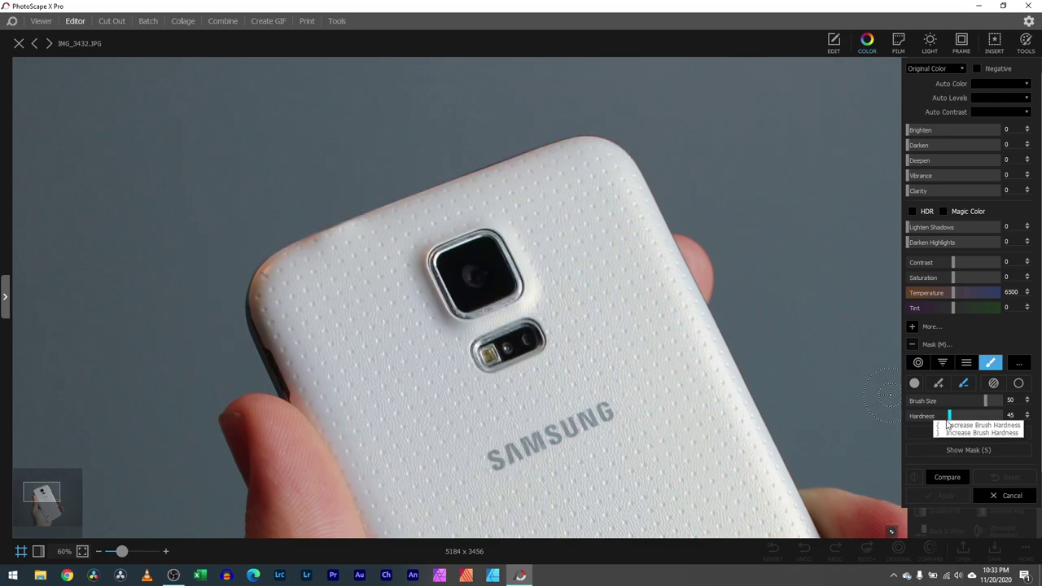
# Toggle the mask overlay to check the painted coverage so far
pyautogui.click(978, 454)
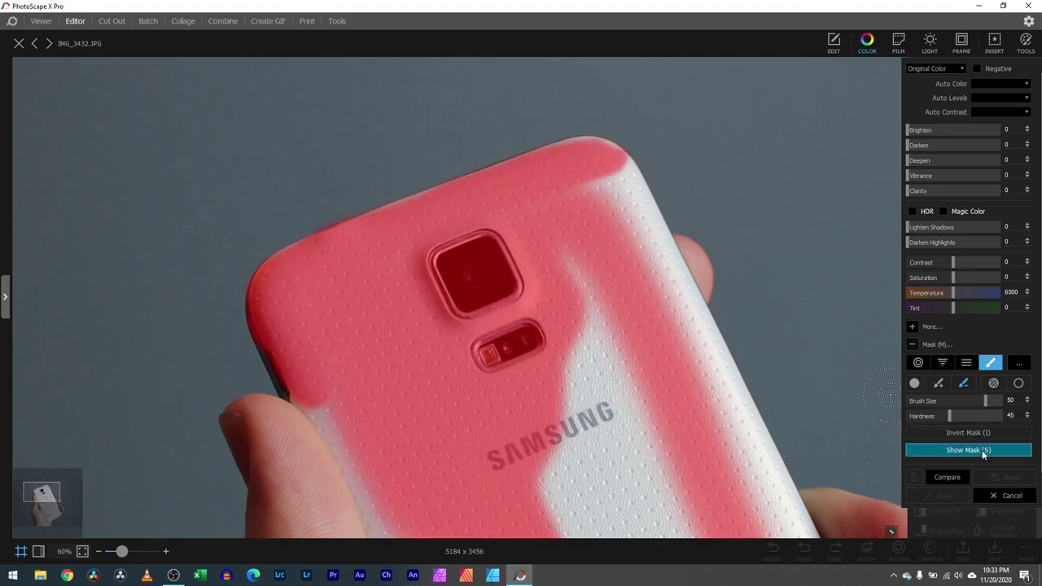
pyautogui.click(993, 452)
pyautogui.click(993, 451)
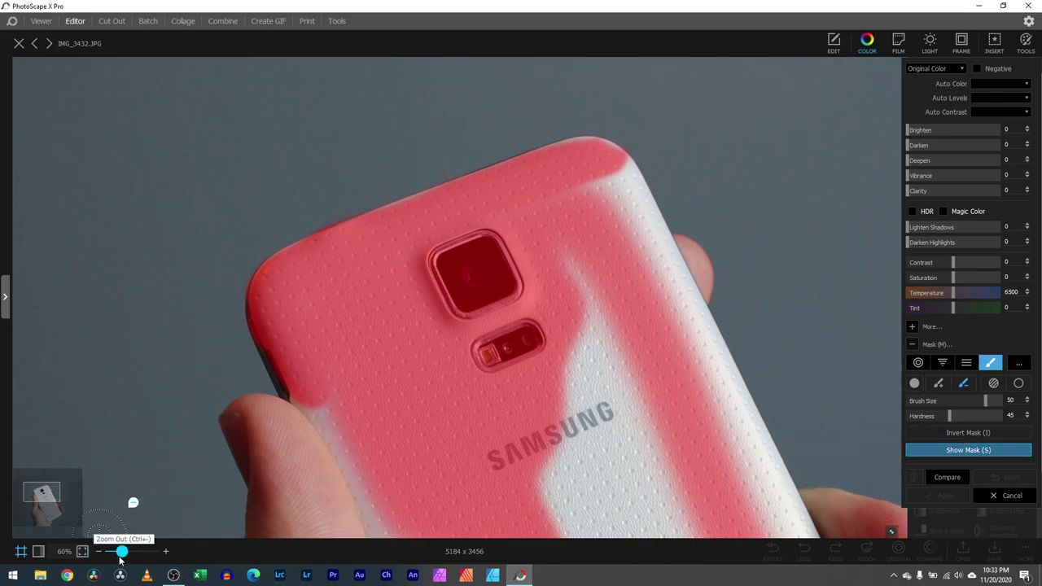
# Zoom out to the full photo and mask the remaining phone area, including its edge near the thumb
pyautogui.moveTo(120, 558); pyautogui.dragTo(112, 556)
pyautogui.scroll(1, 112, 557)
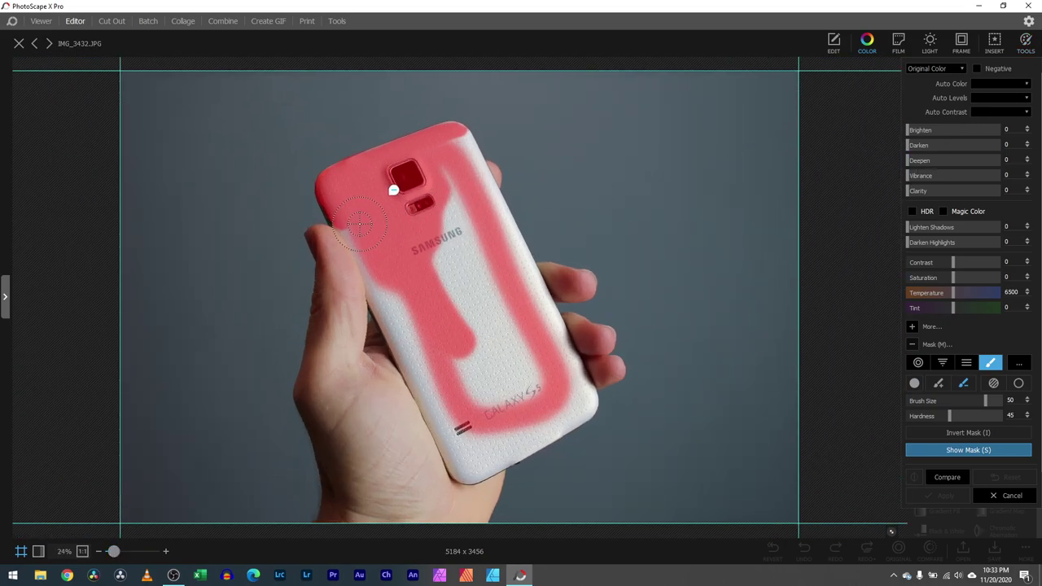
pyautogui.press('s')
pyautogui.click(939, 383)
pyautogui.moveTo(345, 198)
pyautogui.mouseDown()
pyautogui.moveTo(390, 310)
pyautogui.moveTo(424, 358)
pyautogui.moveTo(464, 453)
pyautogui.moveTo(471, 461)
pyautogui.moveTo(549, 424)
pyautogui.moveTo(573, 390)
pyautogui.moveTo(541, 349)
pyautogui.moveTo(456, 150)
pyautogui.moveTo(490, 297)
pyautogui.moveTo(532, 390)
pyautogui.moveTo(522, 403)
pyautogui.moveTo(439, 218)
pyautogui.moveTo(430, 247)
pyautogui.moveTo(476, 402)
pyautogui.mouseUp()
pyautogui.moveTo(498, 303)
pyautogui.mouseDown()
pyautogui.moveTo(557, 361)
pyautogui.moveTo(521, 286)
pyautogui.mouseUp()
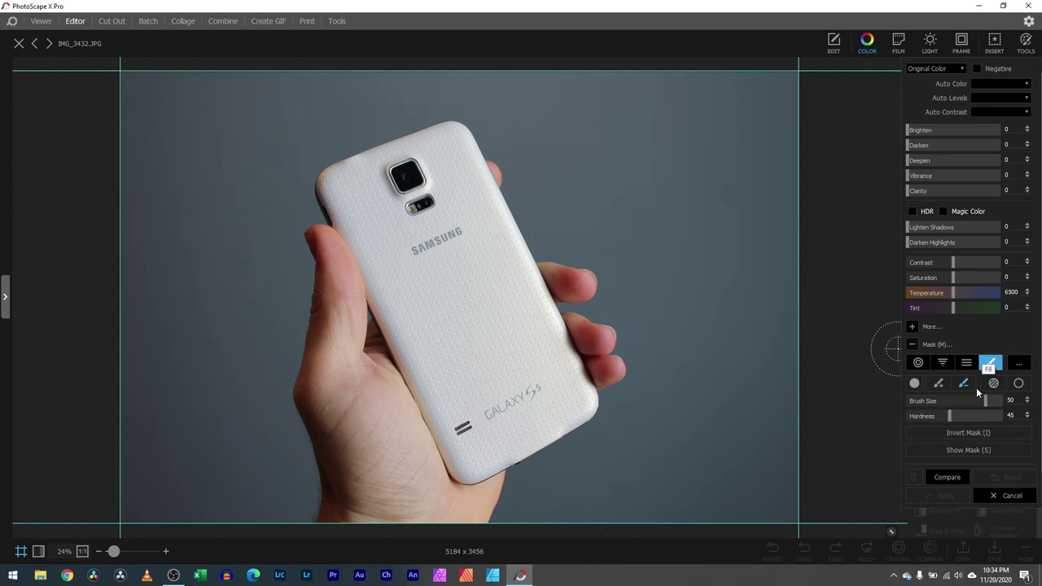
# Show the mask overlay and invert it twice to compare phone versus background coverage
pyautogui.click(966, 451)
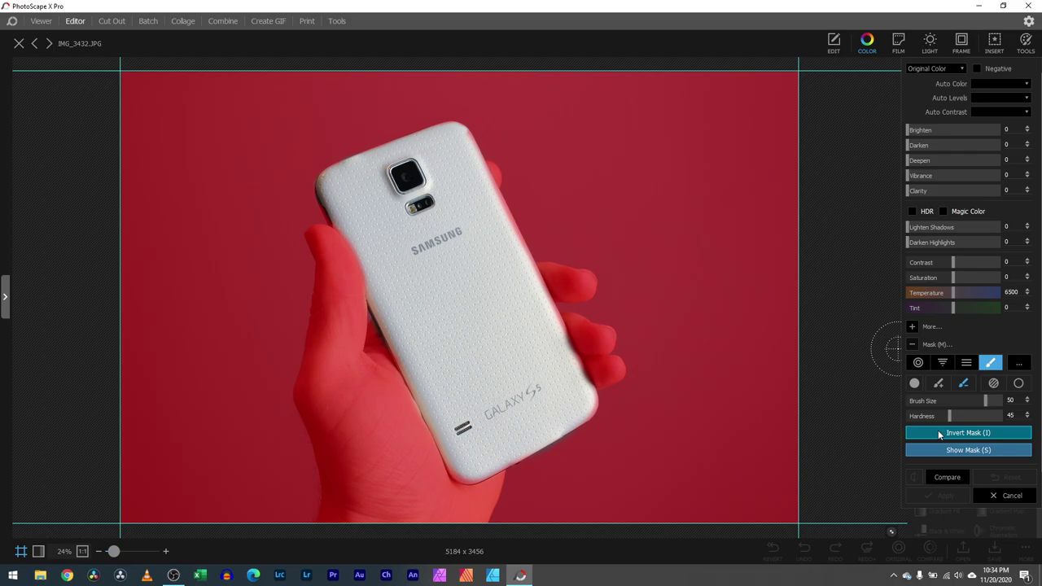
pyautogui.click(937, 433)
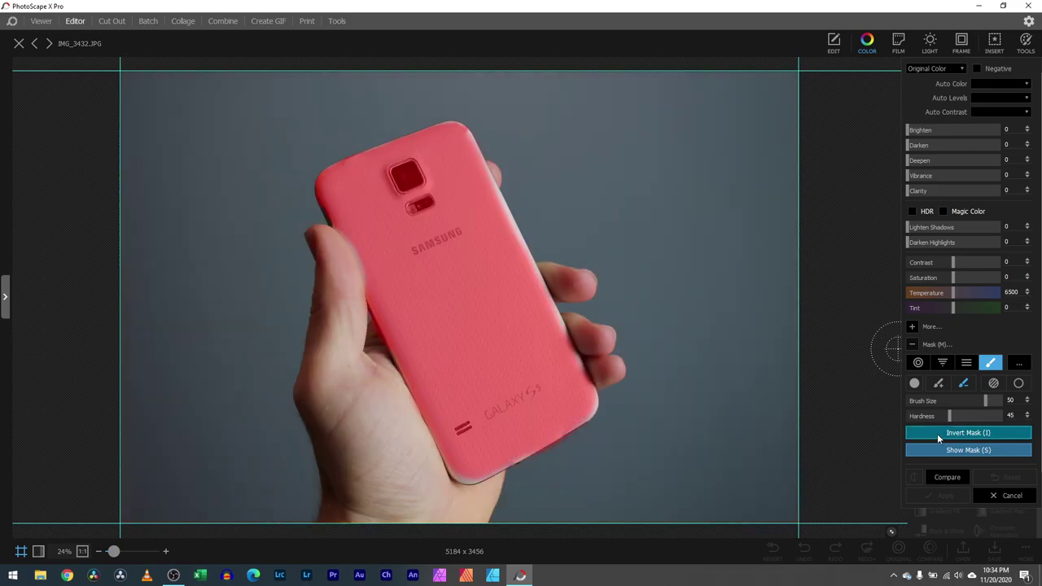
pyautogui.click(938, 433)
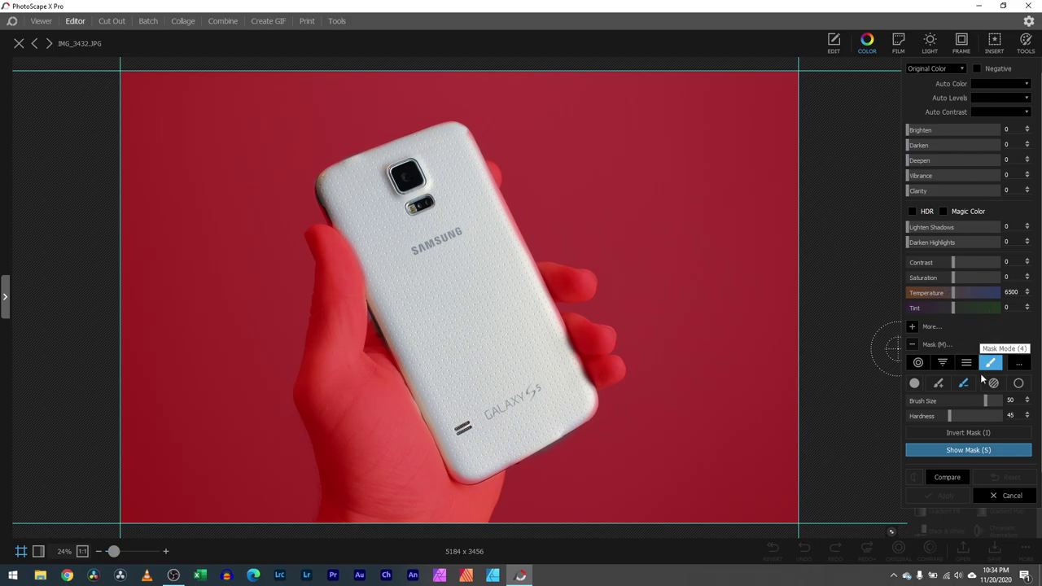
# Zoom in near the Galaxy S5 logo and toggle the mask overlay to inspect the phone's edges
pyautogui.moveTo(113, 552); pyautogui.dragTo(118, 552)
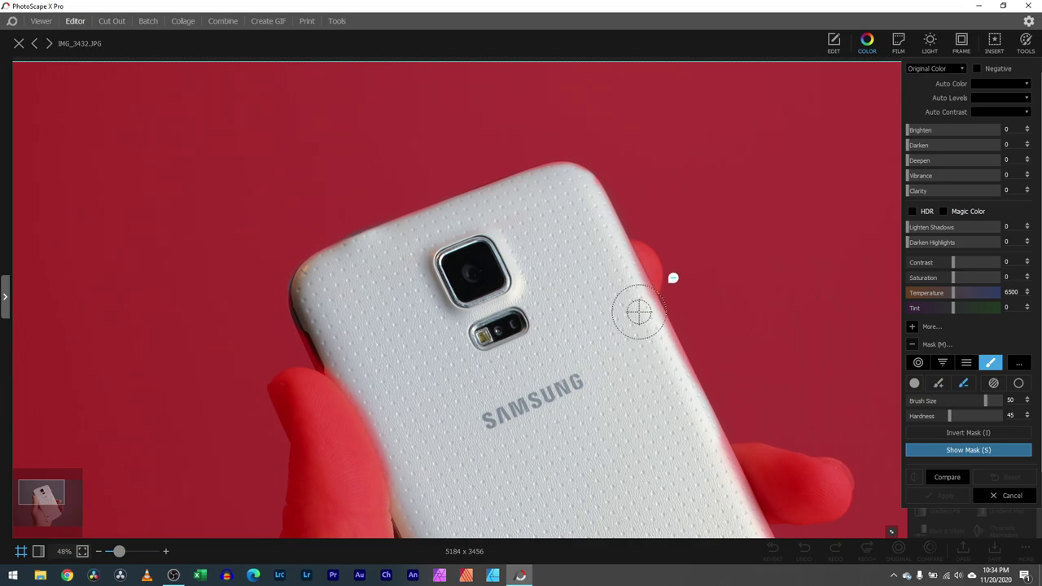
pyautogui.press('s')
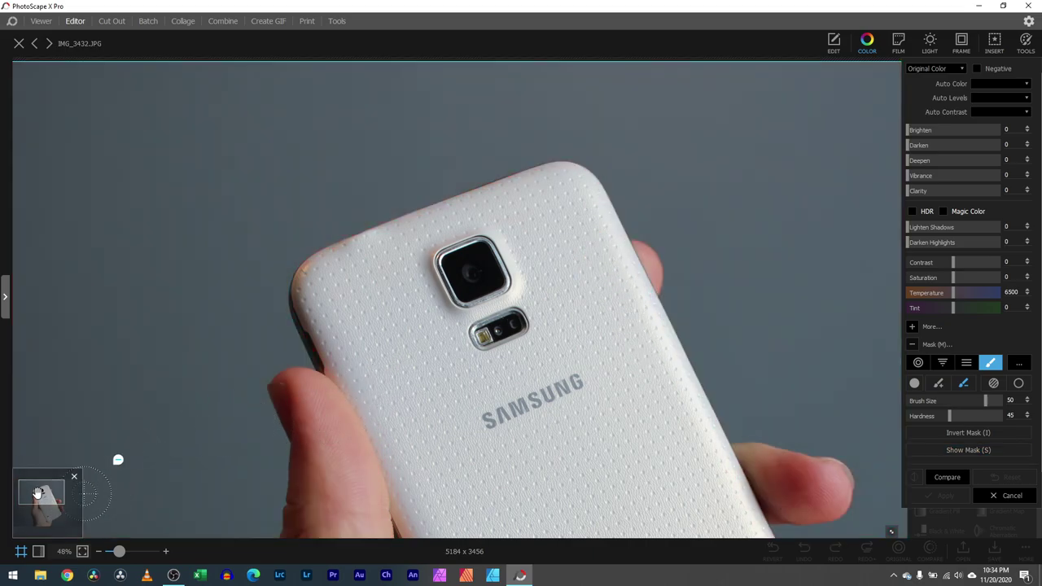
pyautogui.moveTo(36, 493); pyautogui.dragTo(43, 509)
pyautogui.click(970, 449)
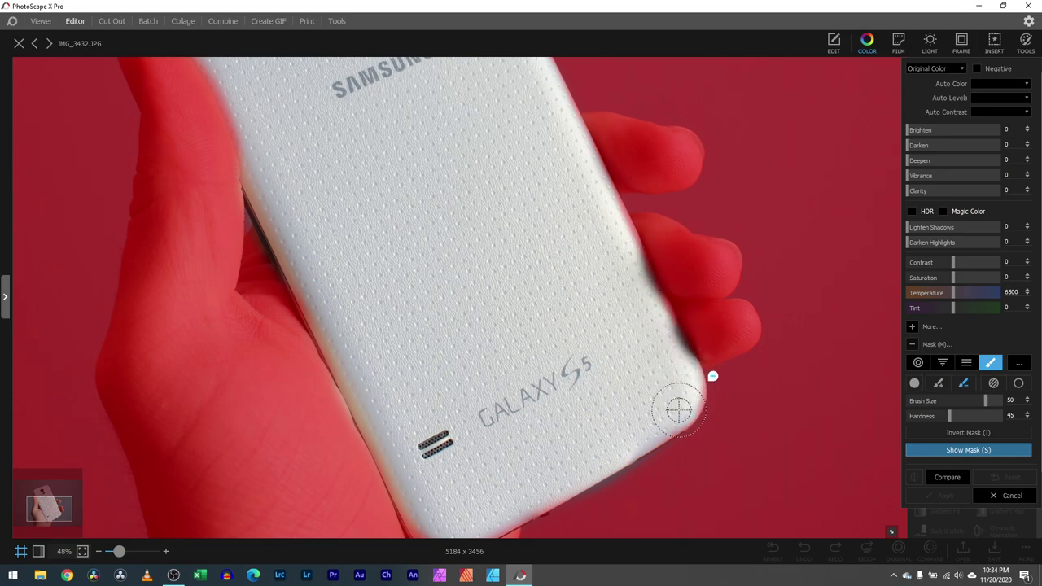
pyautogui.press('s')
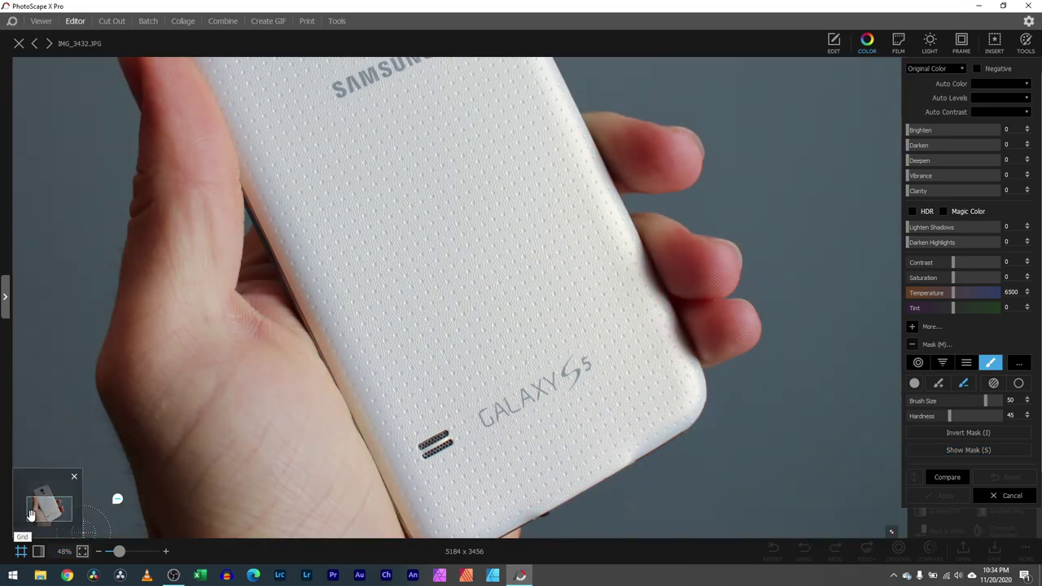
pyautogui.scroll(-2, 70, 430)
pyautogui.press('s')
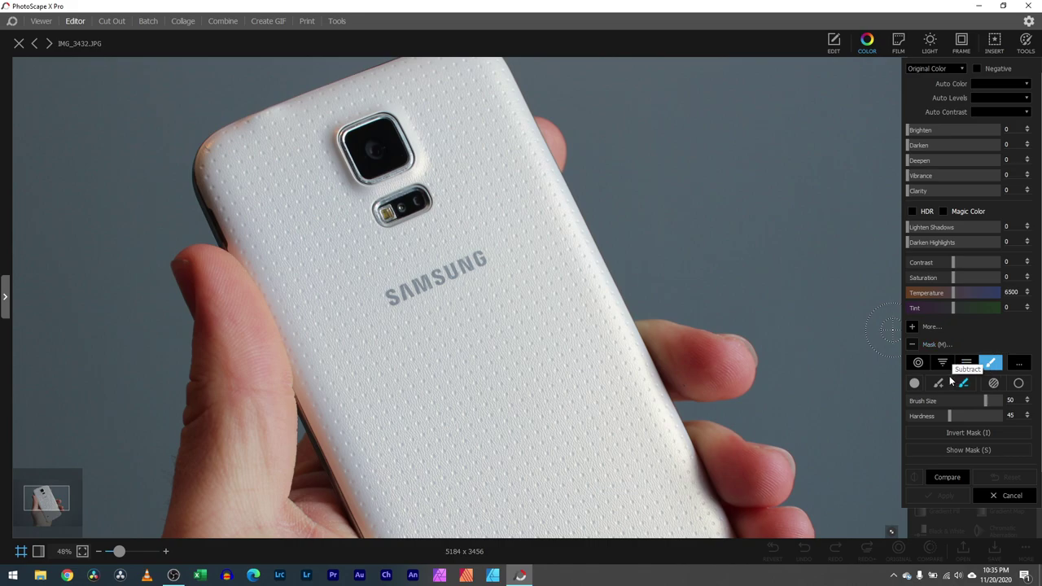
# Subtract mask spill off the phone's edge, add the left fingertips, then zoom out and show the mask
pyautogui.moveTo(204, 338)
pyautogui.mouseDown()
pyautogui.moveTo(236, 347)
pyautogui.moveTo(260, 336)
pyautogui.moveTo(285, 383)
pyautogui.mouseUp()
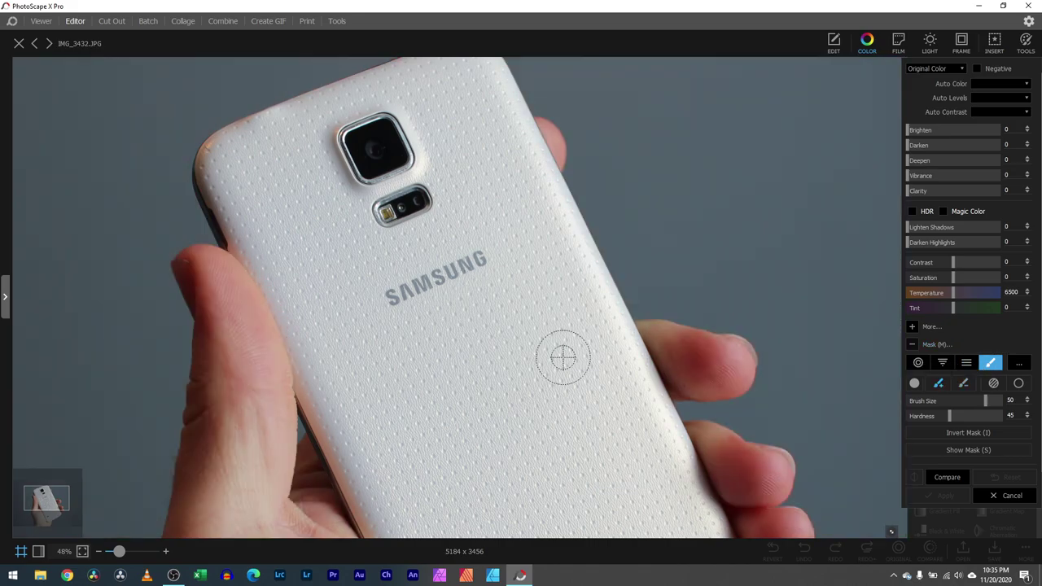
pyautogui.click(964, 383)
pyautogui.moveTo(250, 231)
pyautogui.mouseDown()
pyautogui.moveTo(274, 256)
pyautogui.moveTo(310, 370)
pyautogui.moveTo(272, 268)
pyautogui.moveTo(221, 201)
pyautogui.mouseUp()
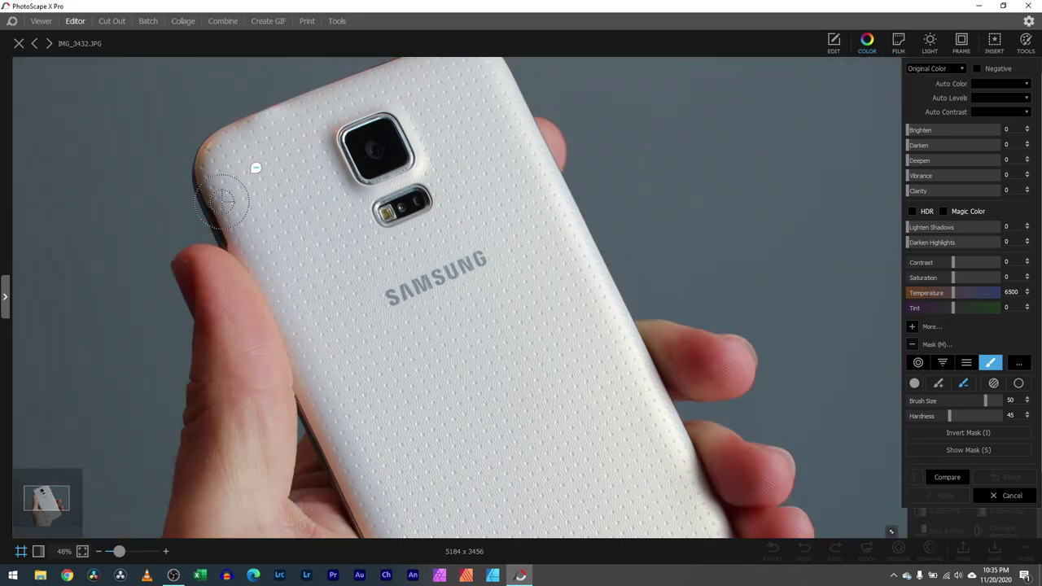
pyautogui.click(939, 383)
pyautogui.moveTo(155, 252); pyautogui.dragTo(178, 242)
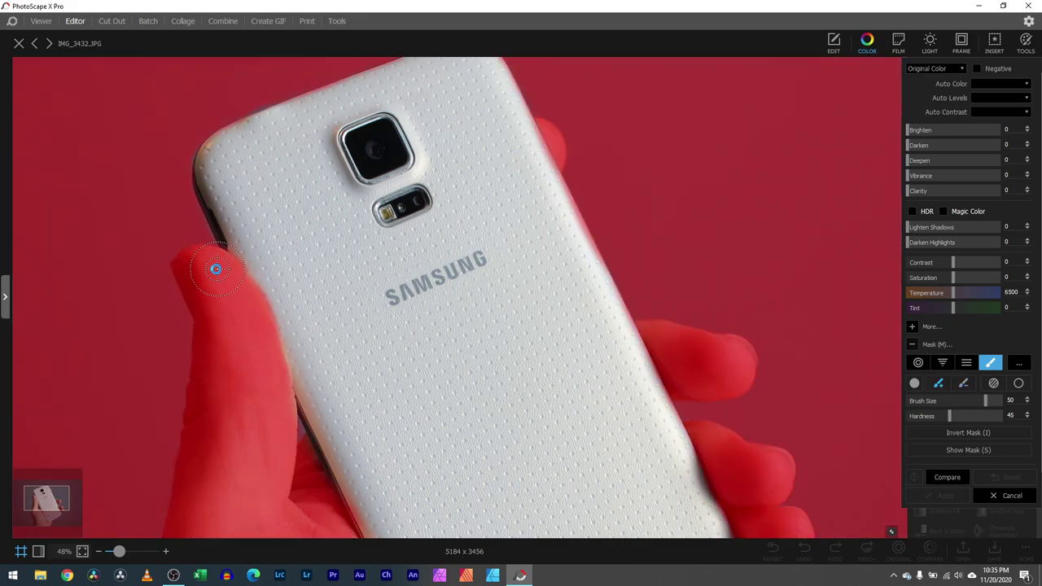
pyautogui.moveTo(212, 270); pyautogui.dragTo(214, 272)
pyautogui.moveTo(119, 551); pyautogui.dragTo(116, 552)
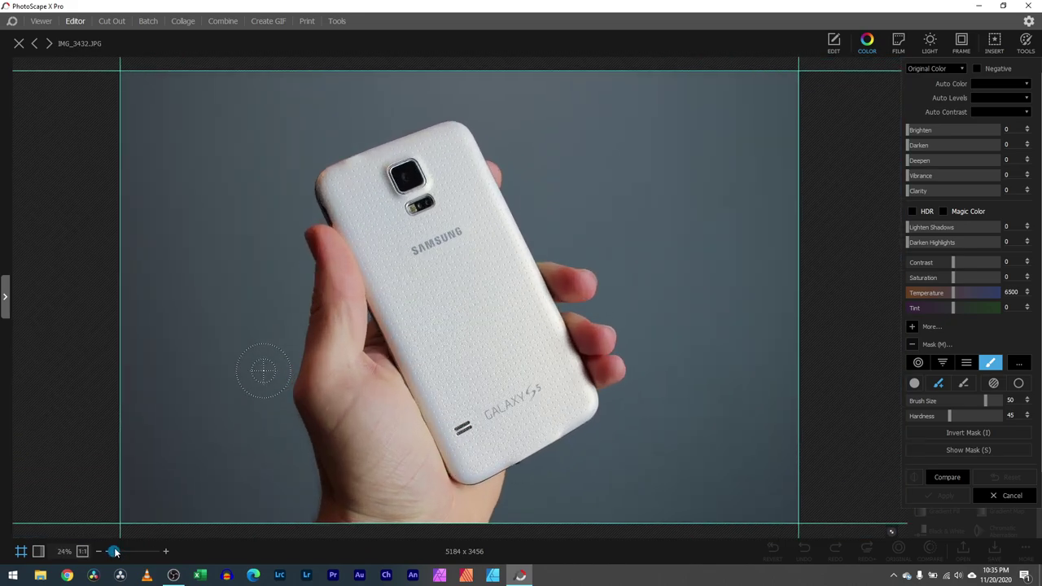
pyautogui.click(942, 452)
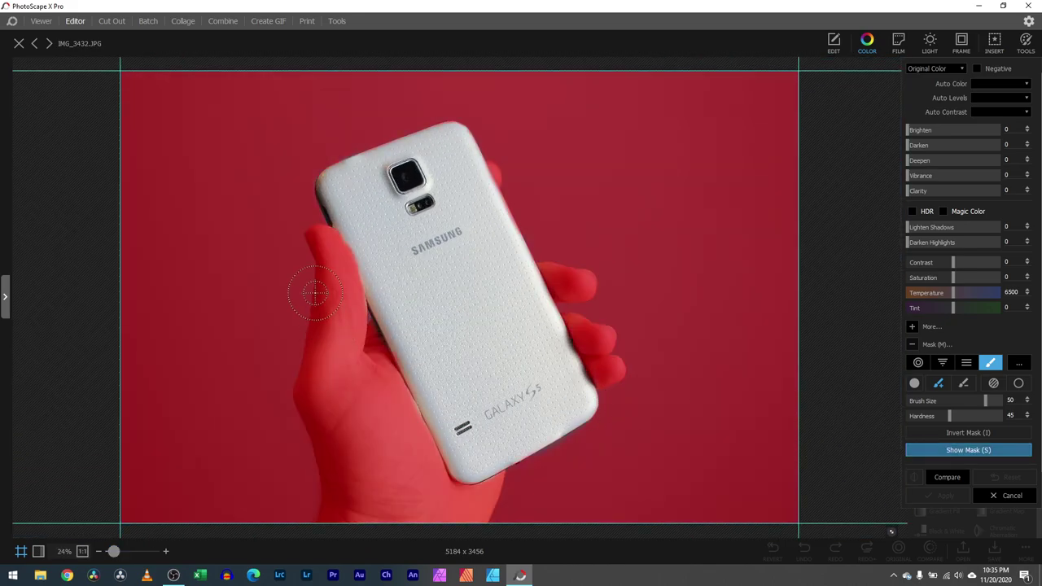
# Hide the mask, reveal the extra colour sliders with More..., and toggle the overlay once to check
pyautogui.click(957, 453)
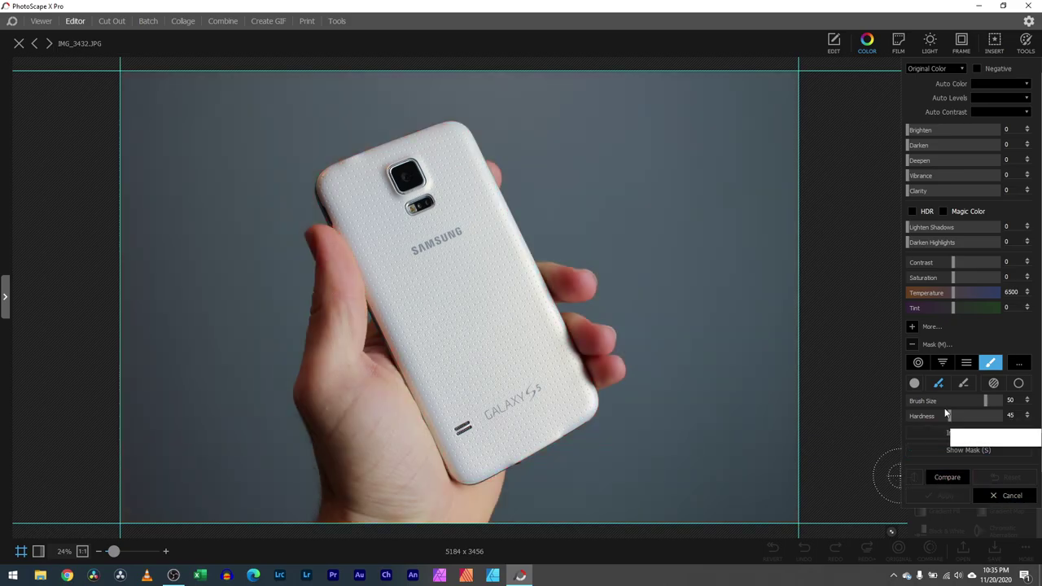
pyautogui.click(912, 328)
pyautogui.scroll(-3, 946, 348)
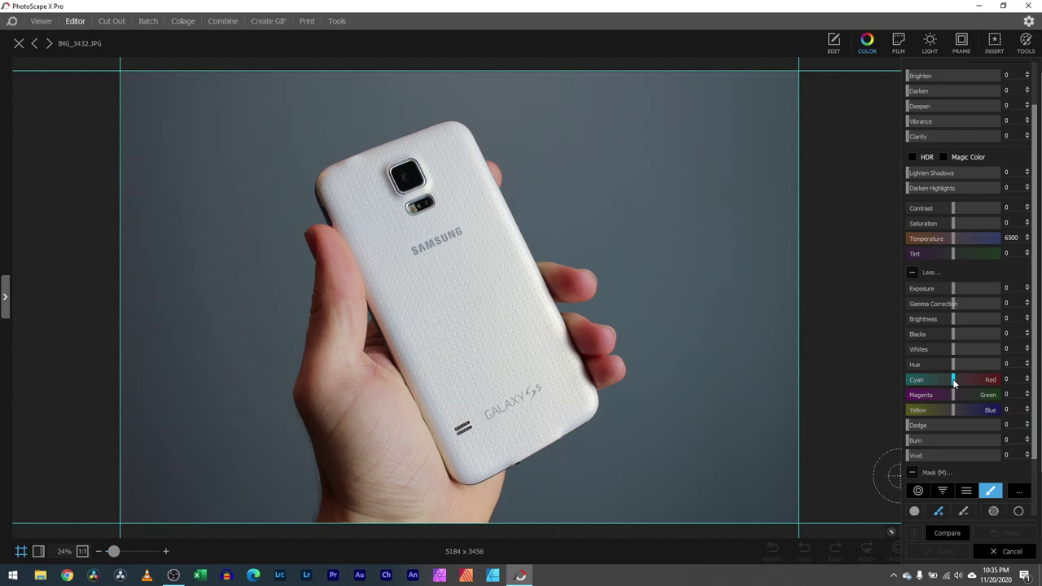
pyautogui.scroll(-3, 962, 461)
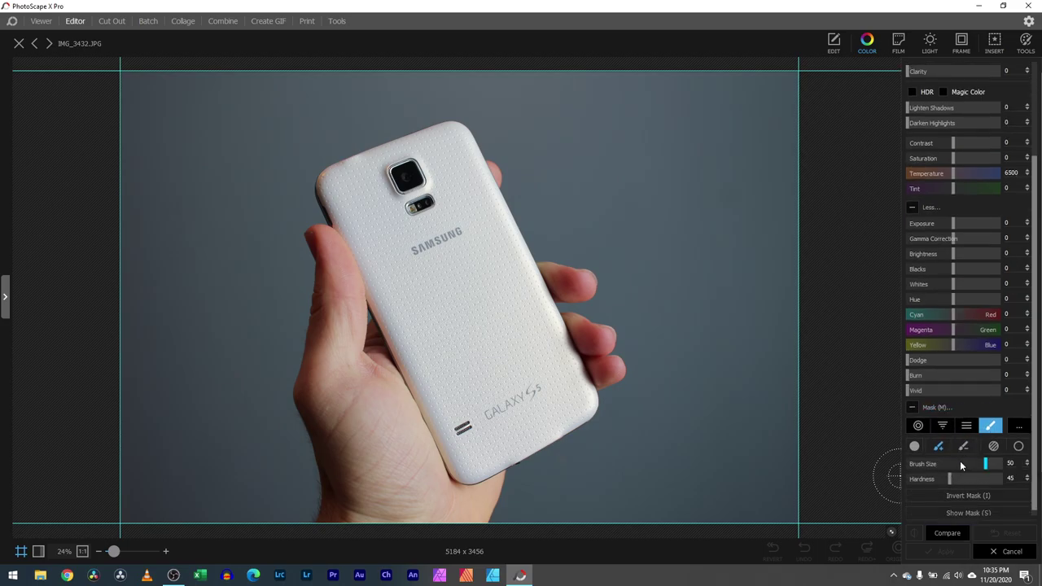
pyautogui.click(962, 506)
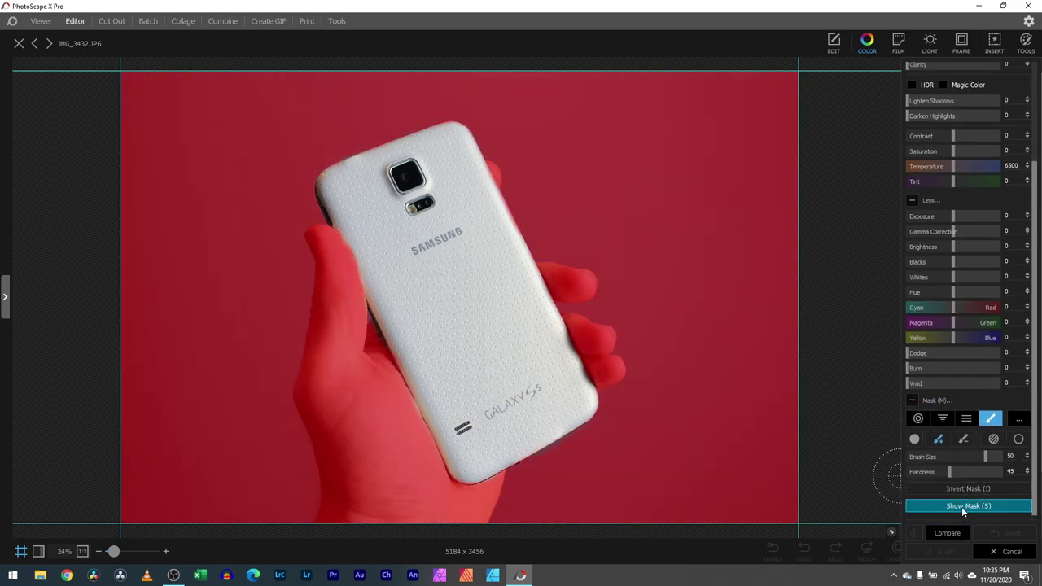
pyautogui.click(962, 507)
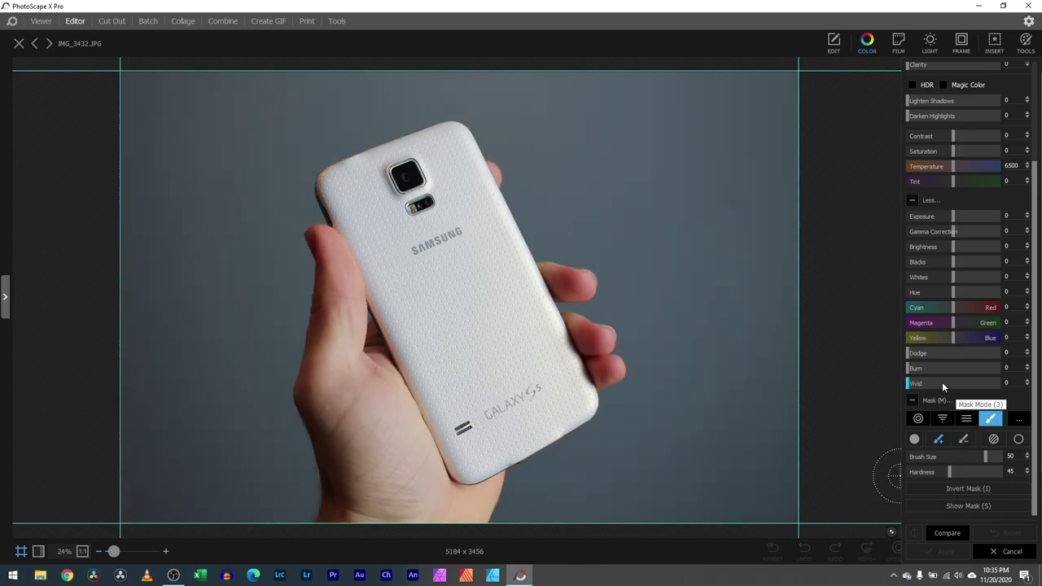
# Set the Cyan–Red slider to -24 to tint the masked background toward cyan
pyautogui.moveTo(953, 310); pyautogui.dragTo(909, 313)
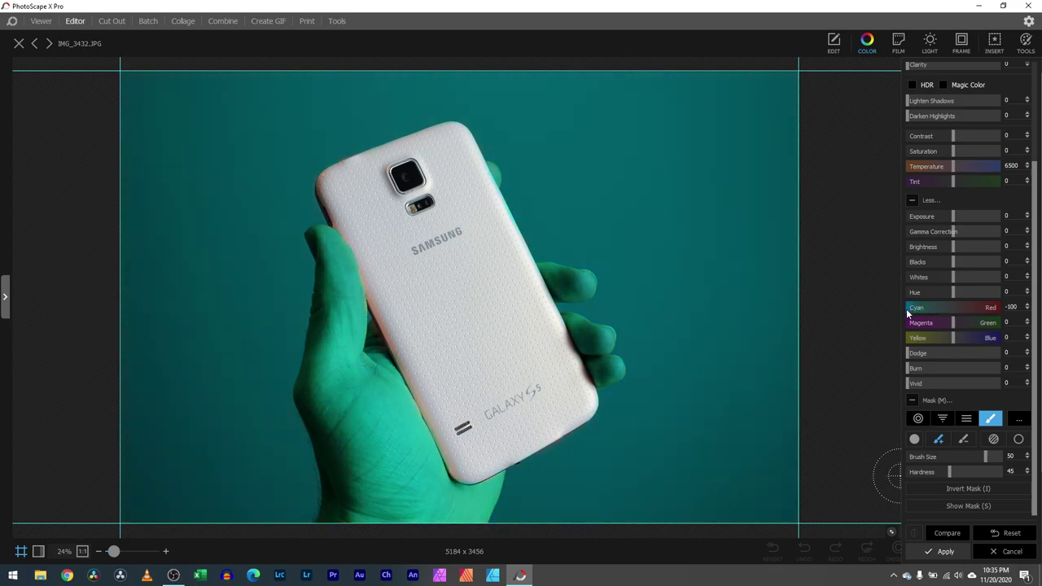
pyautogui.moveTo(908, 312); pyautogui.dragTo(910, 313)
pyautogui.moveTo(911, 310); pyautogui.dragTo(938, 309)
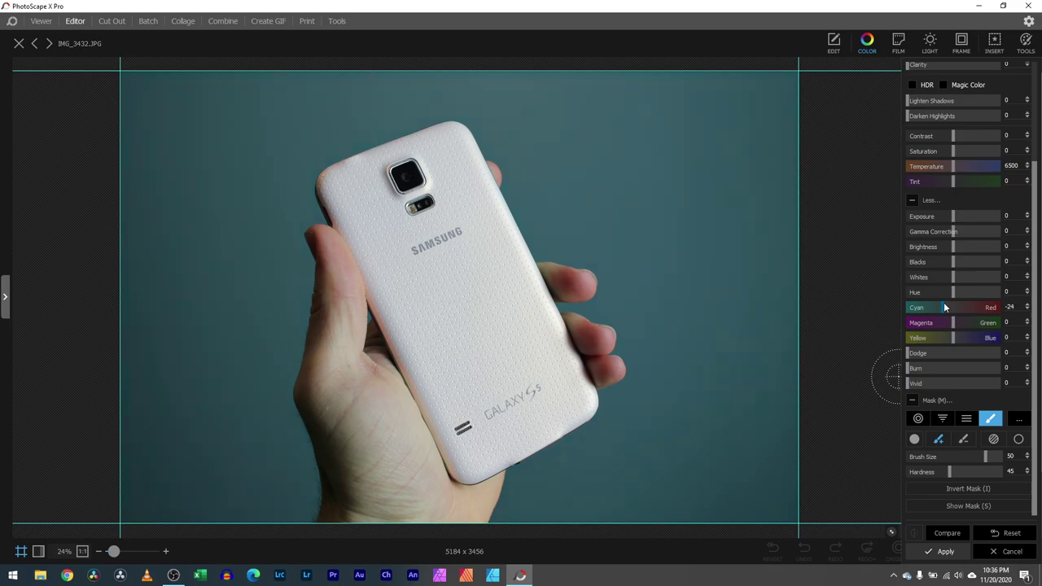
pyautogui.moveTo(944, 303); pyautogui.dragTo(939, 306)
# Set Contrast to 23 and Temperature to 6064, then toggle the mask overlay to compare
pyautogui.click(991, 490)
pyautogui.moveTo(953, 134); pyautogui.dragTo(946, 167)
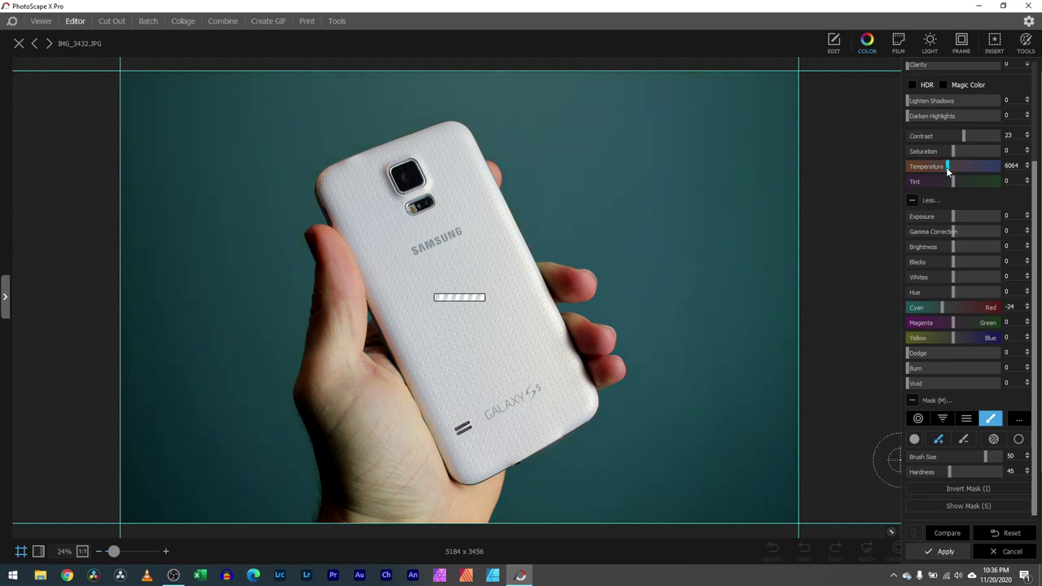
pyautogui.click(986, 507)
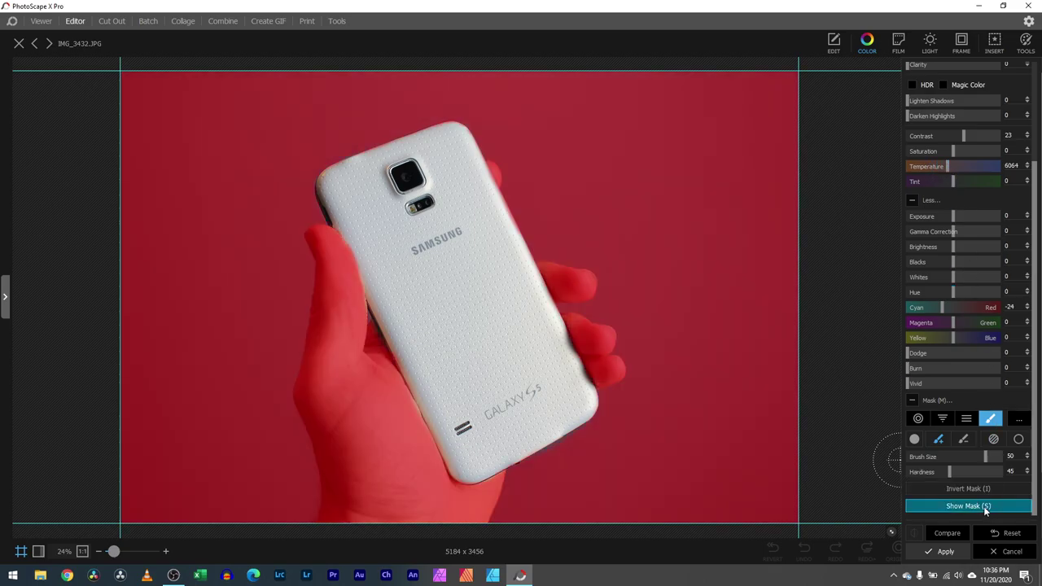
pyautogui.click(983, 507)
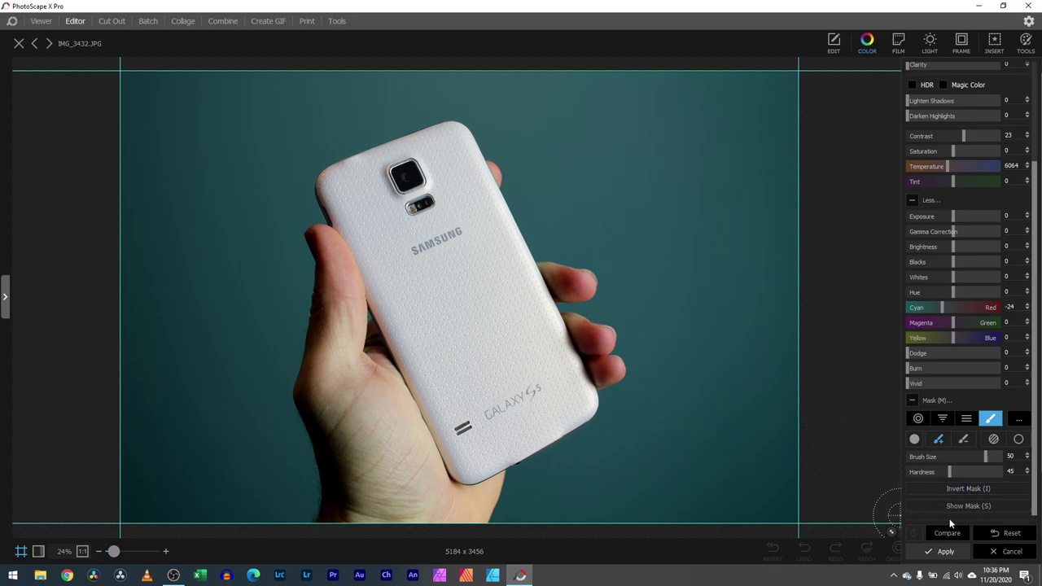
# Reset the colour adjustments to Contrast 0 and Temperature 6500, then open the screen recorder's tray menu
pyautogui.click(995, 540)
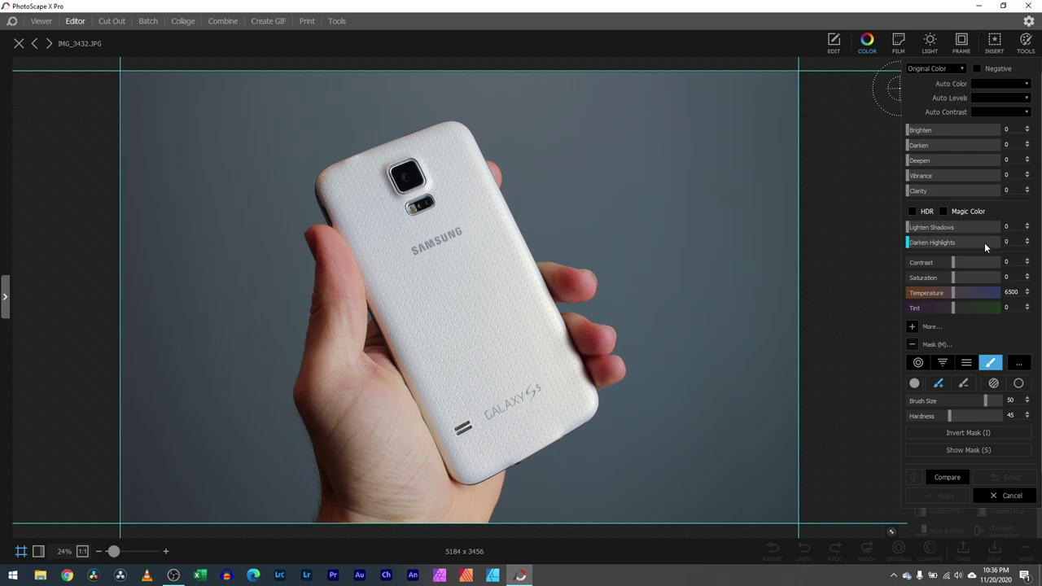
pyautogui.click(894, 575)
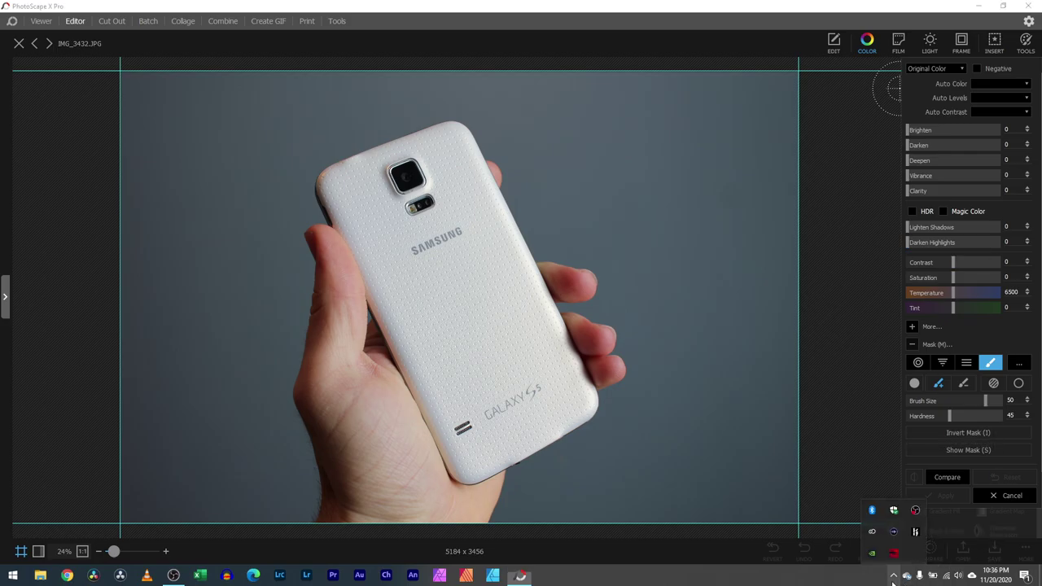
pyautogui.rightClick(914, 530)
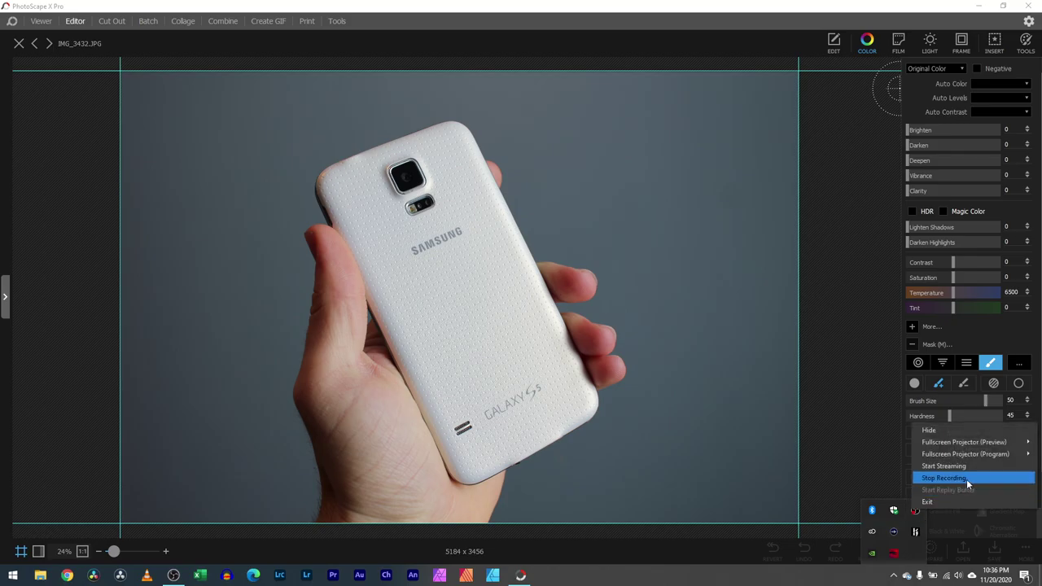